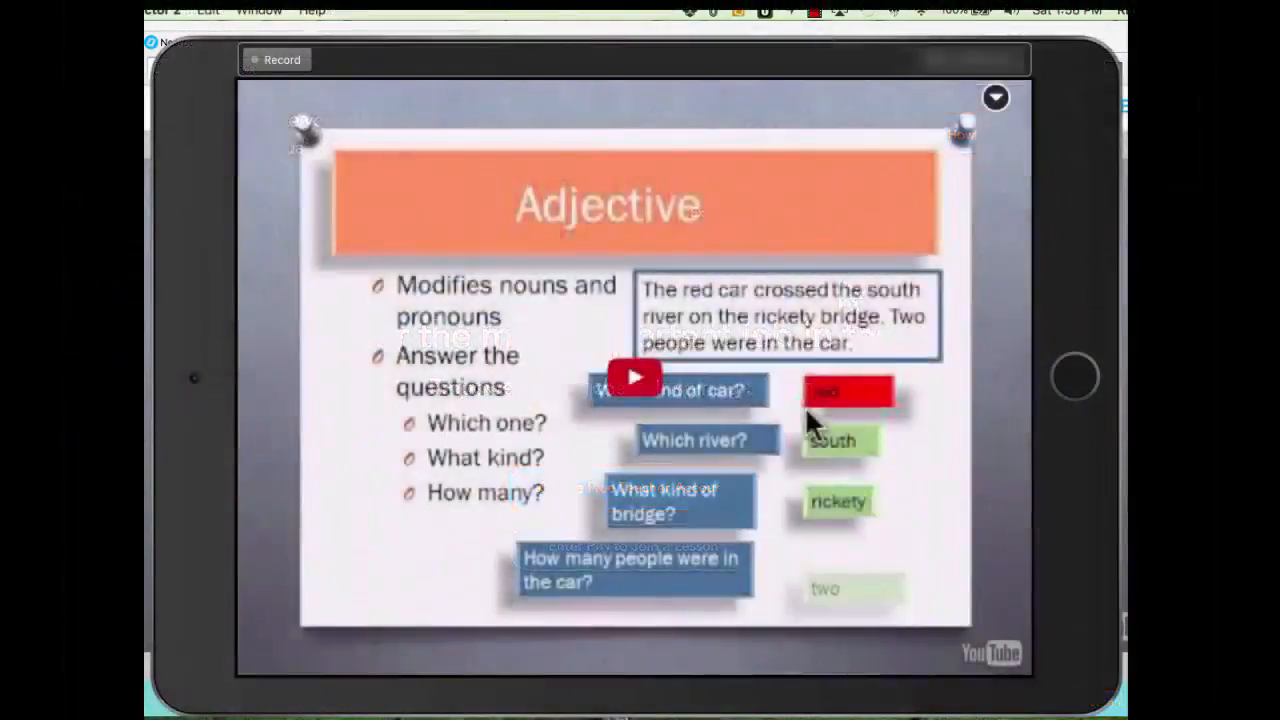
click(805, 406)
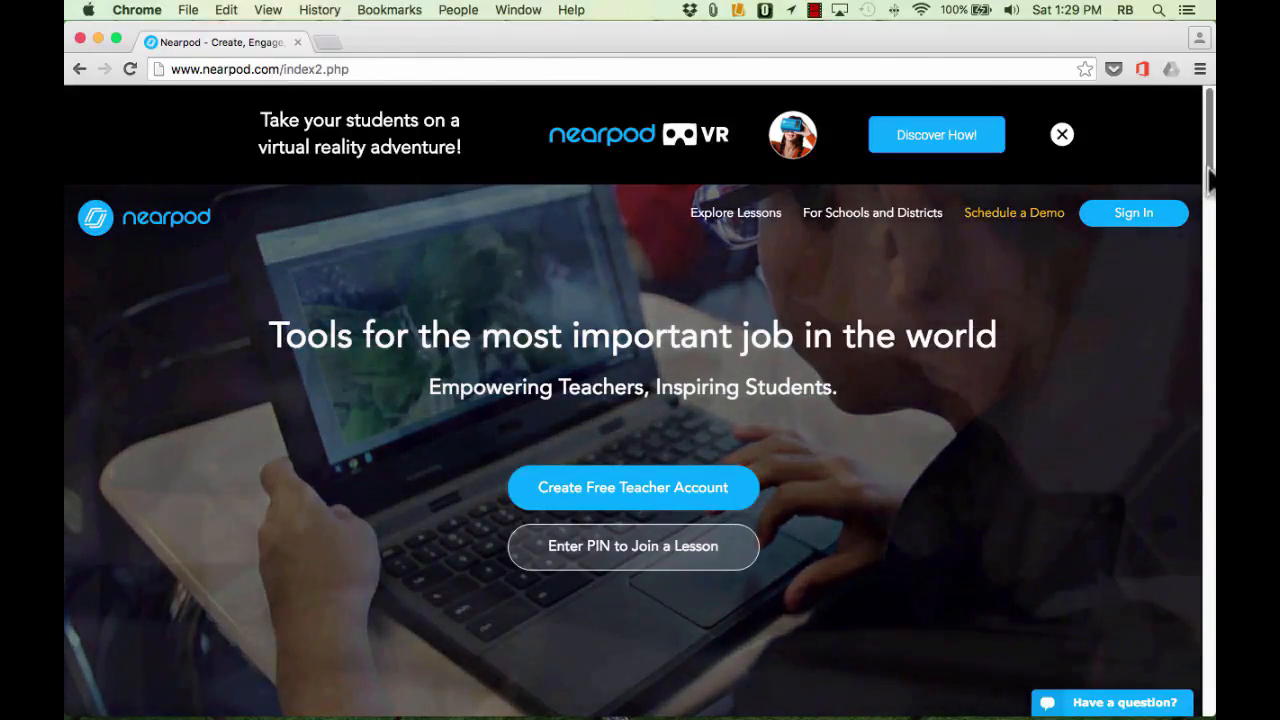
Start creating a free teacher account from the Nearpod home page
drag(1210, 180, 1208, 705)
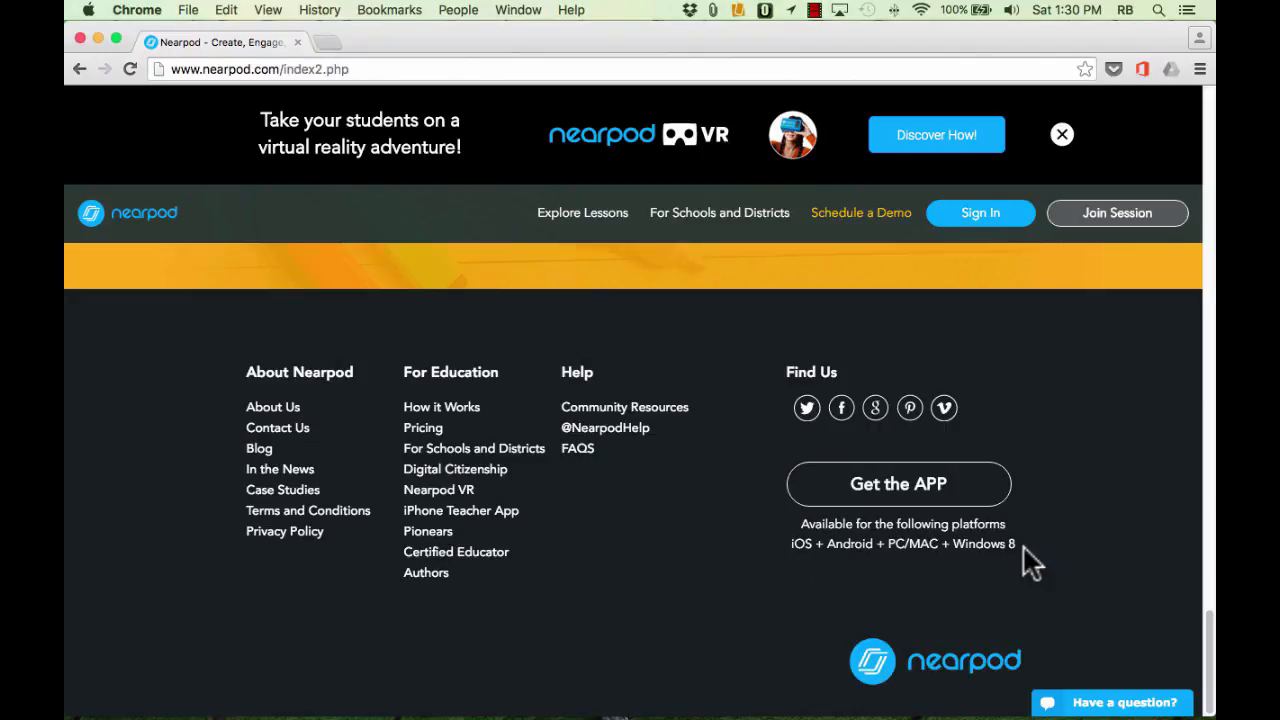
key(Home)
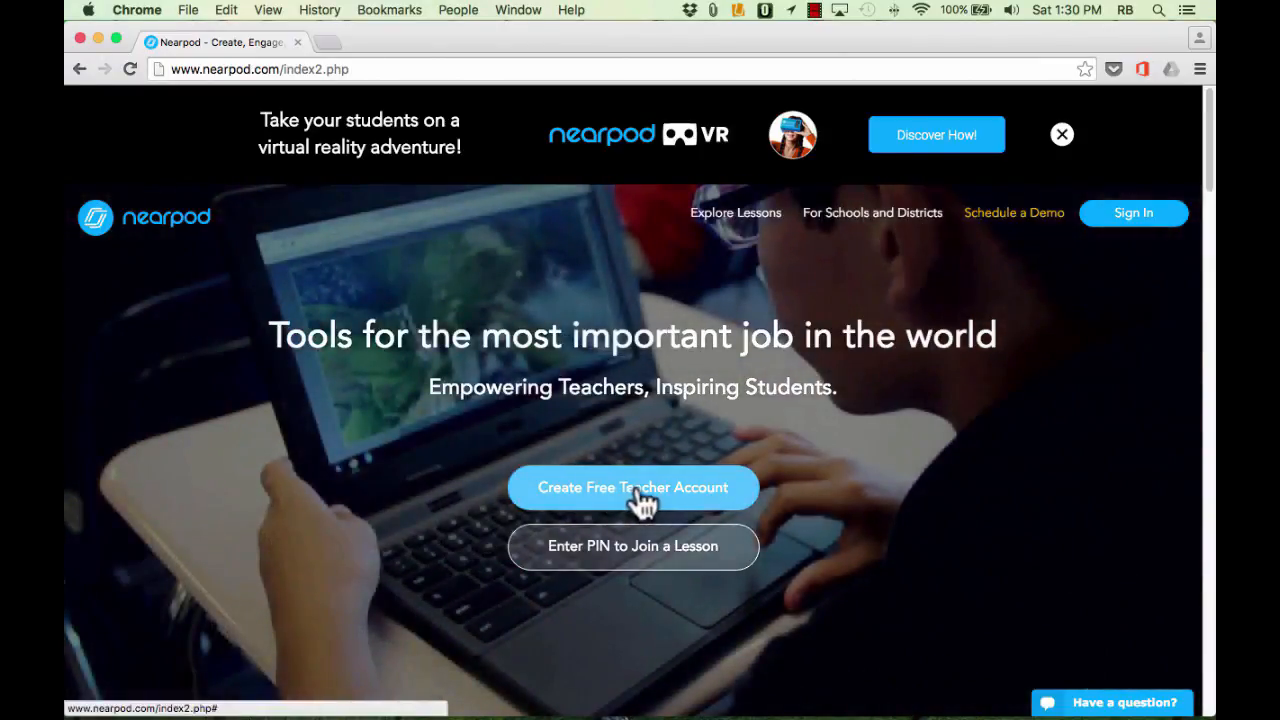
click(637, 490)
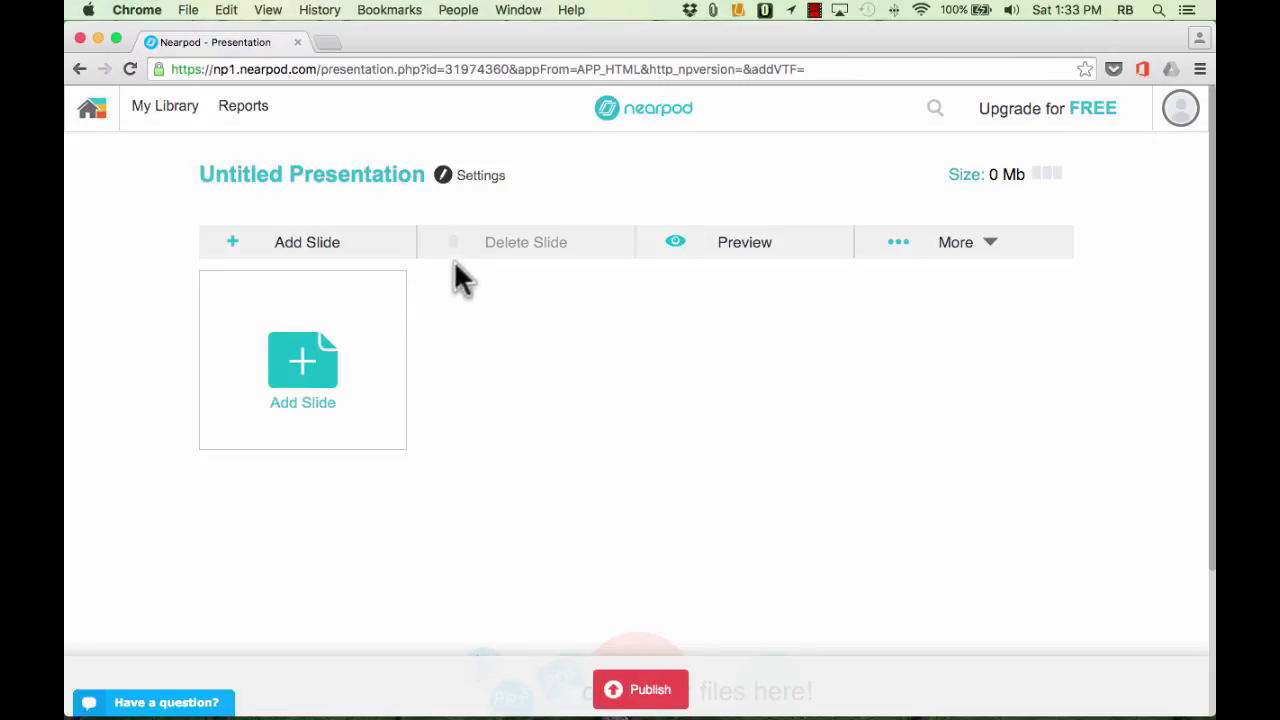
Add a content slide with the title "The Parts of Speech" and the text "A Review", and dismiss the background image tip
click(358, 184)
click(318, 372)
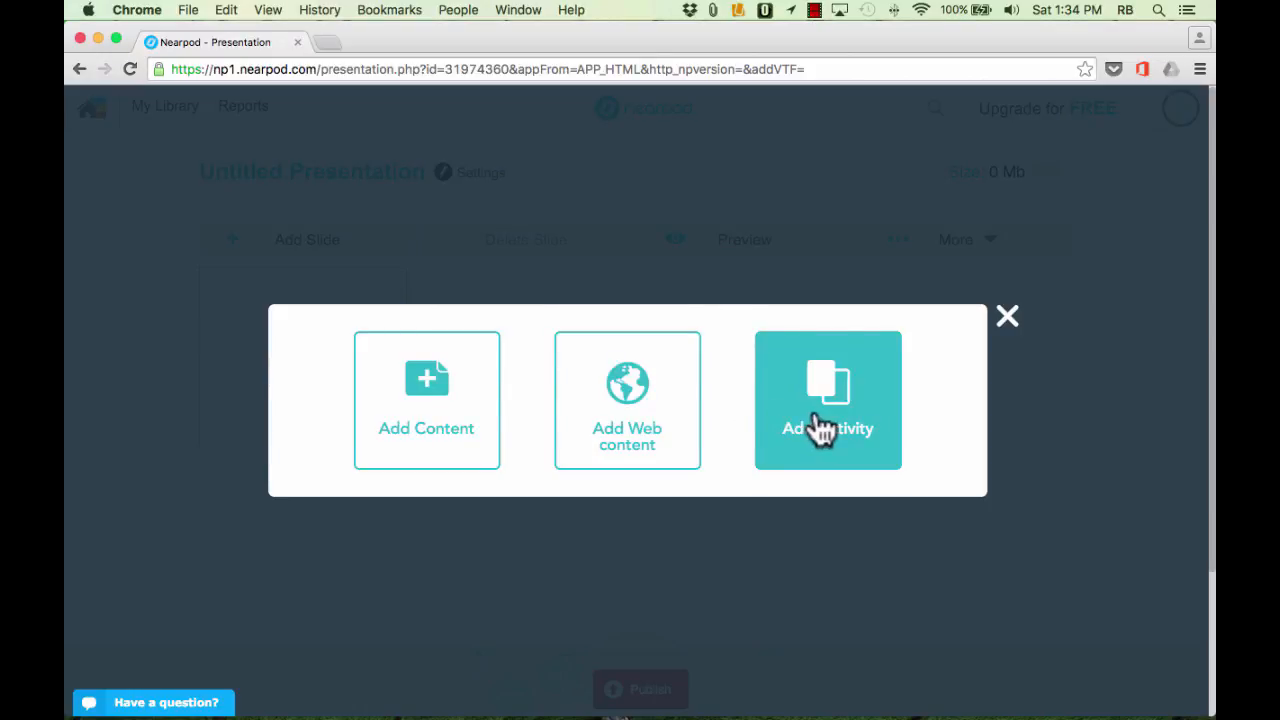
click(450, 432)
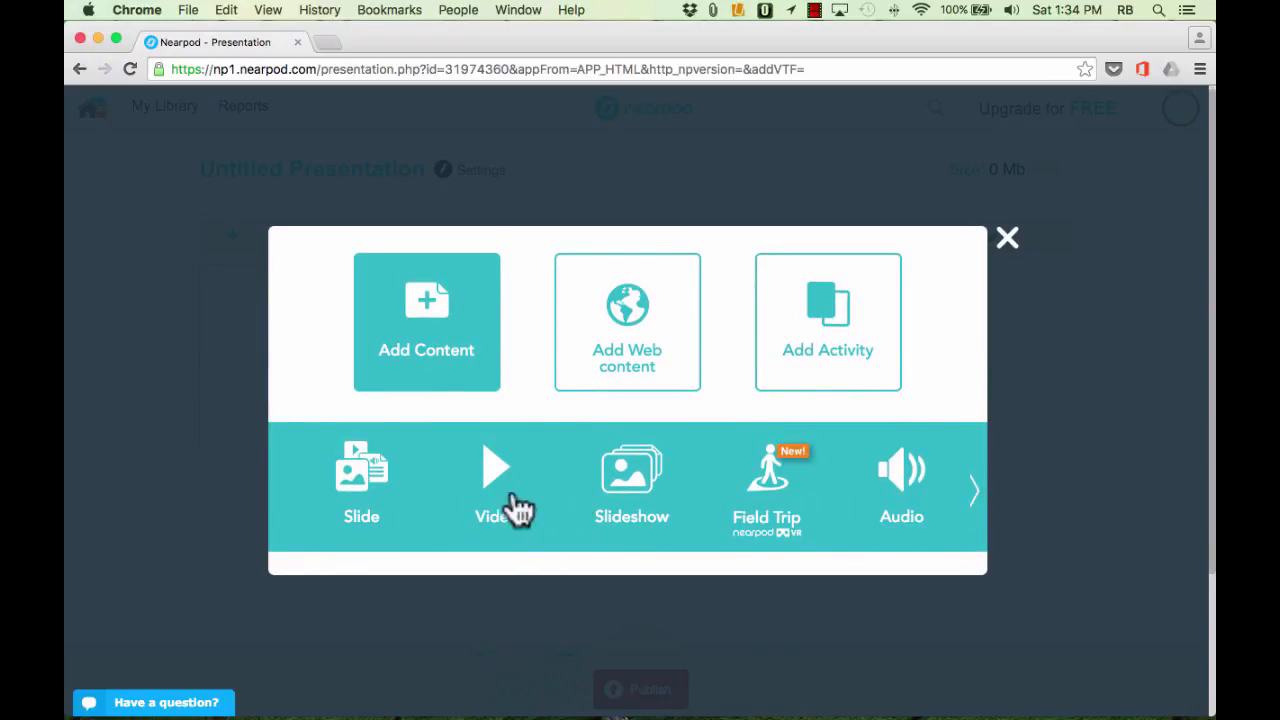
click(350, 490)
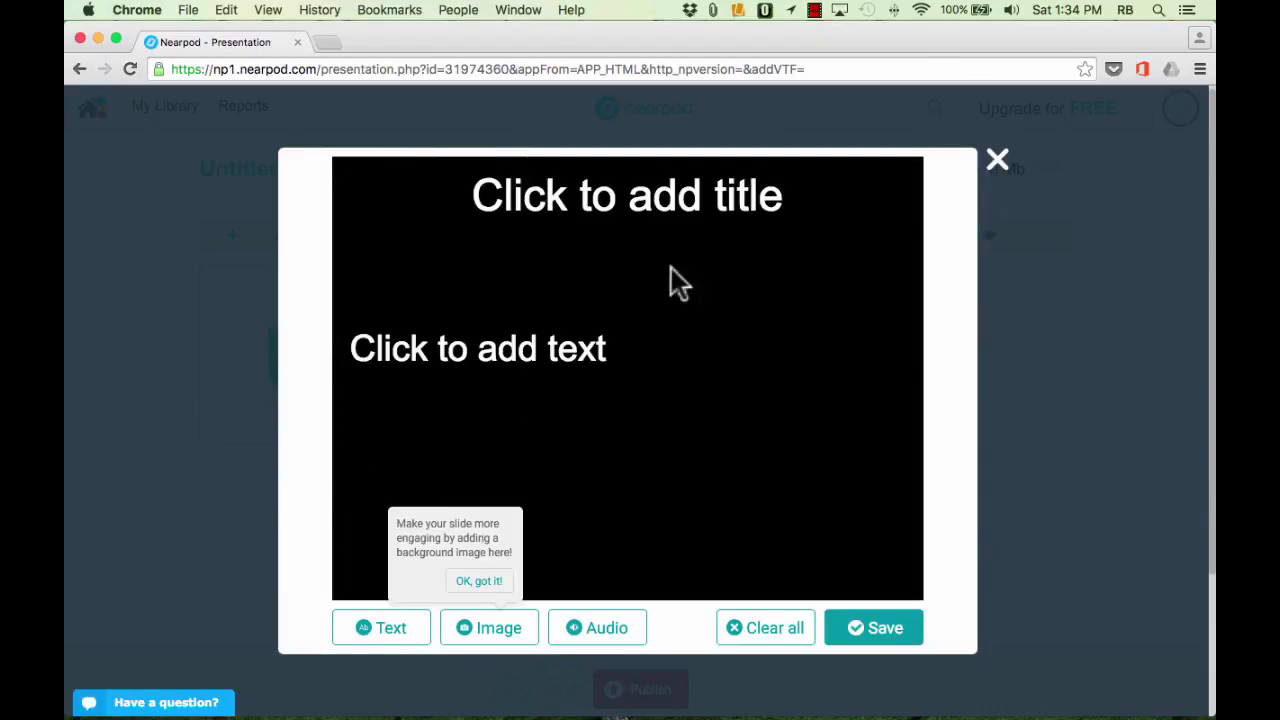
click(745, 196)
text(The Part s of Speech)
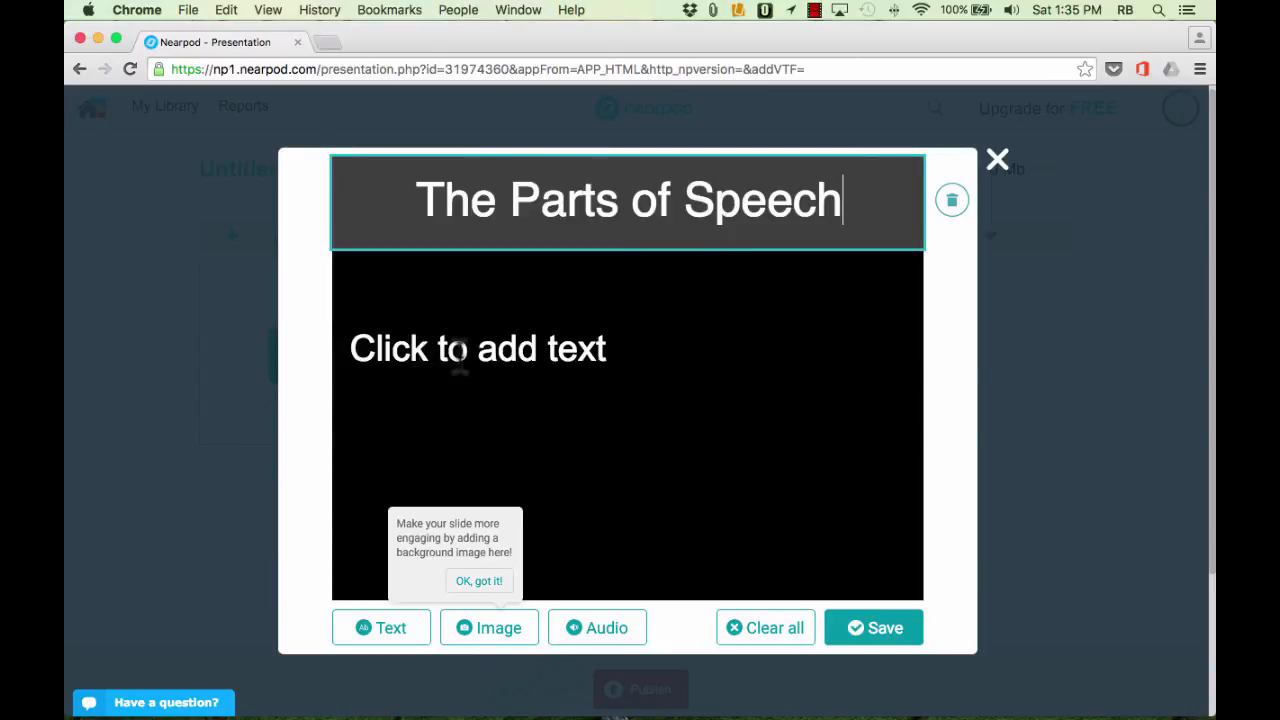
click(460, 357)
text(A Review)
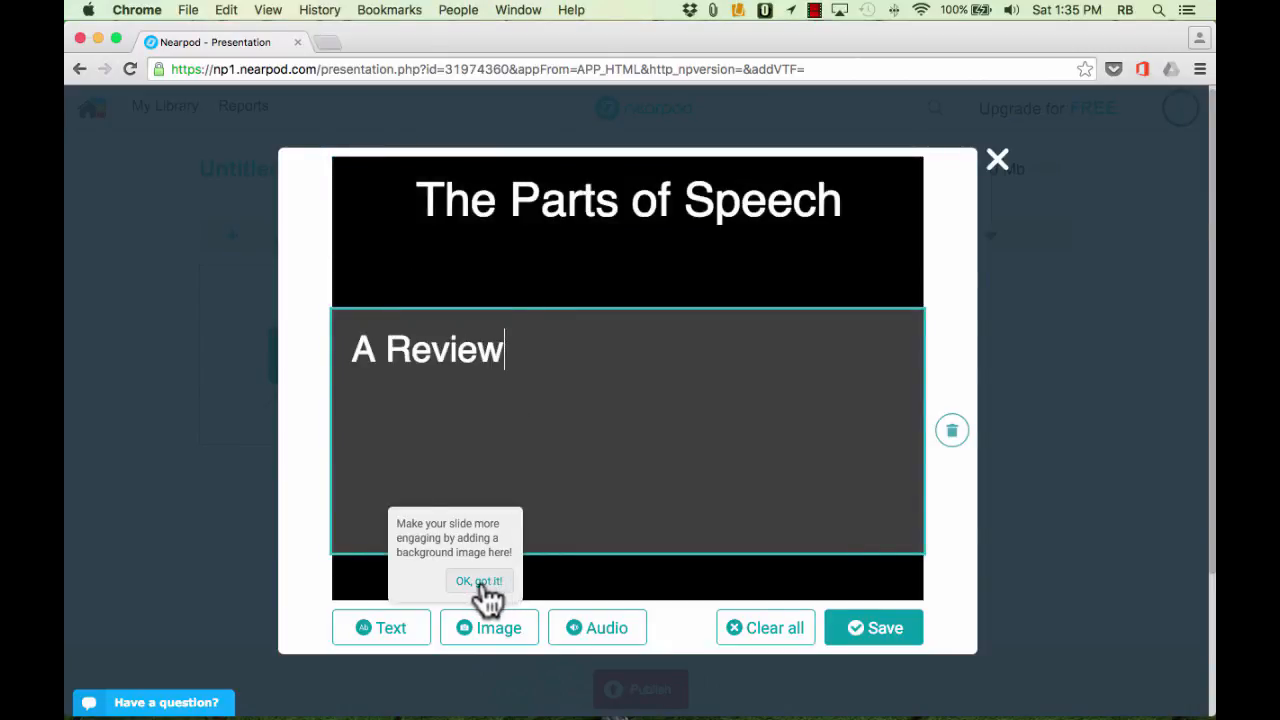
click(482, 581)
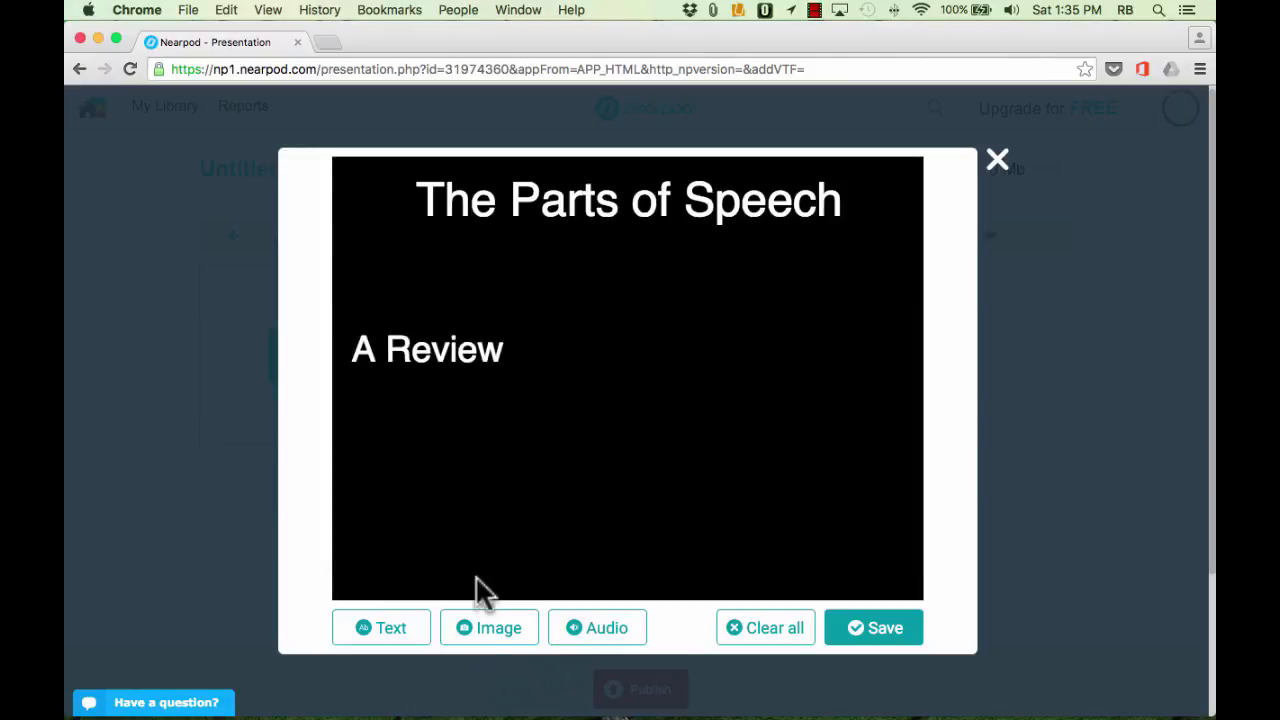
Search Google Images for "clouds" and set the picture of cloudy sky above palm trees as the slide's background
click(490, 645)
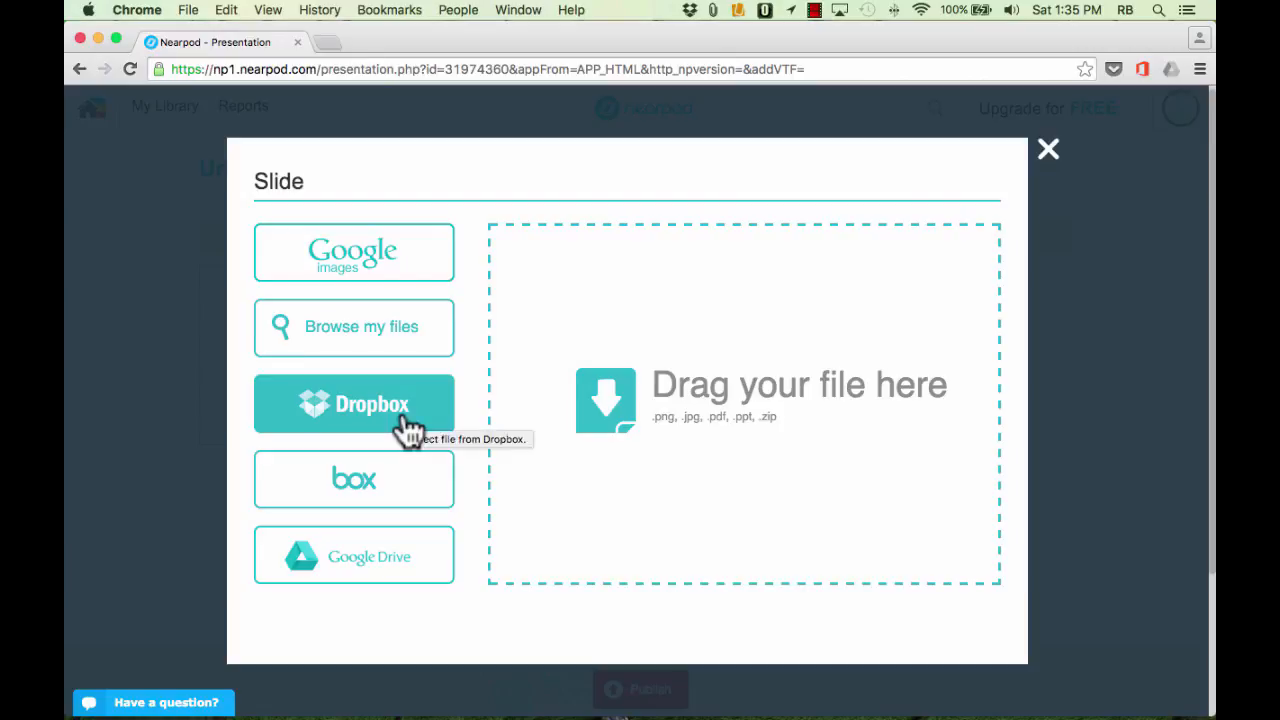
click(350, 268)
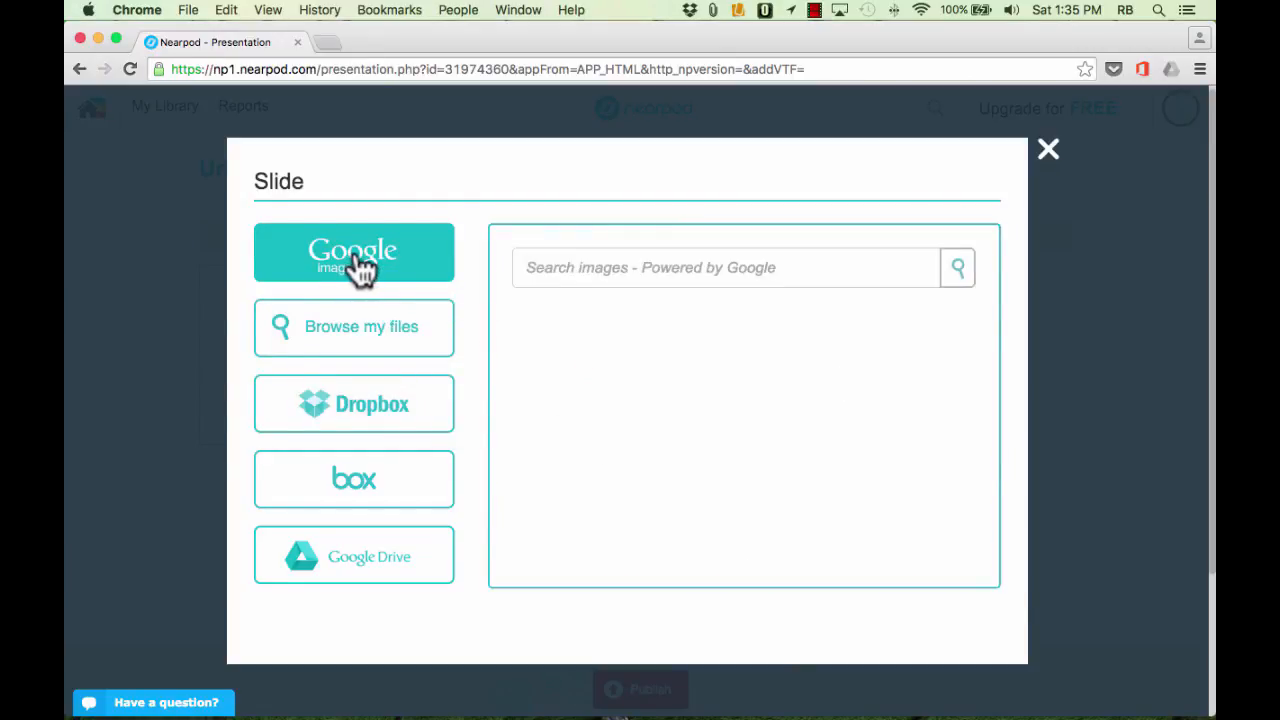
click(659, 262)
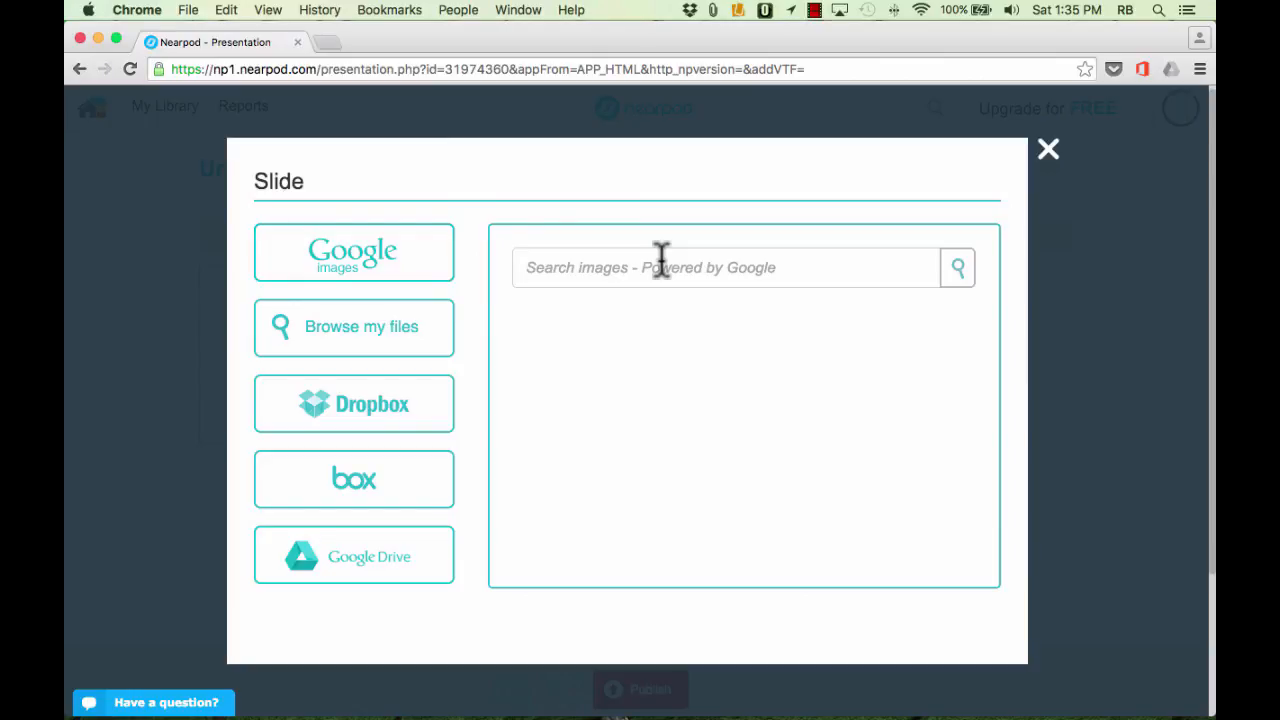
text(clouds)
key(Return)
scroll(899, 431, down, 1)
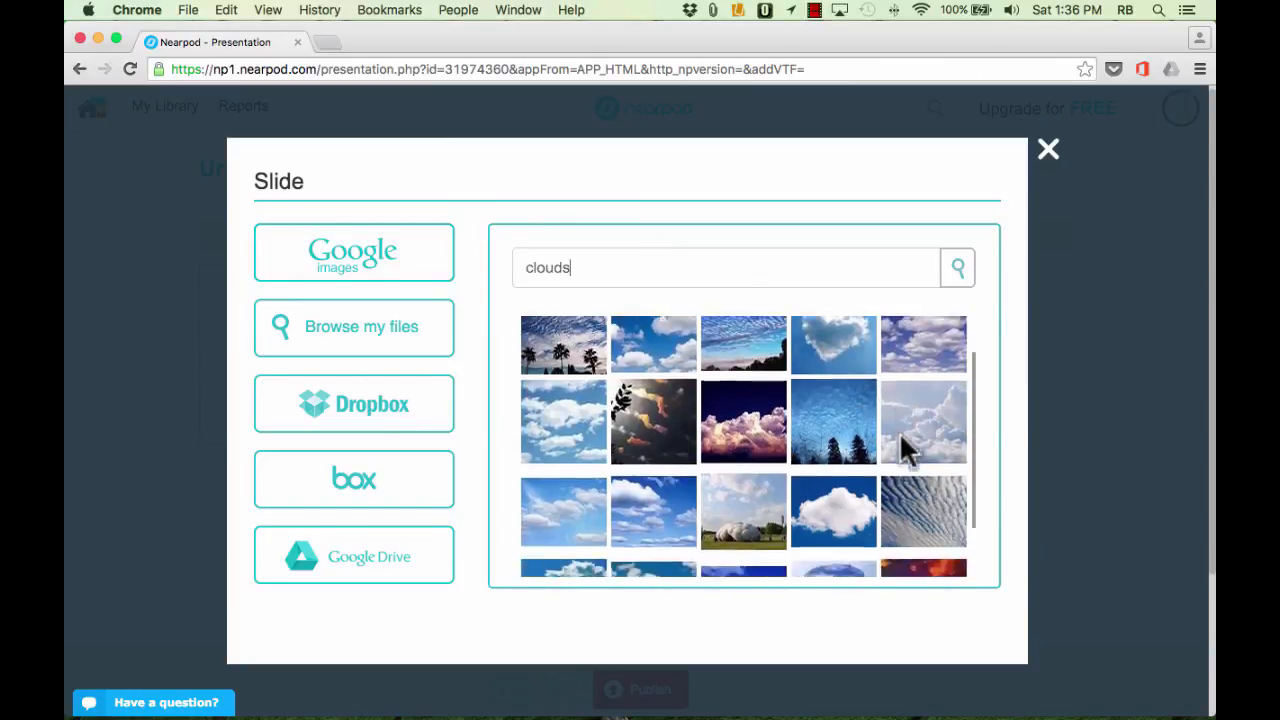
scroll(901, 437, down, 2)
scroll(901, 437, up, 4)
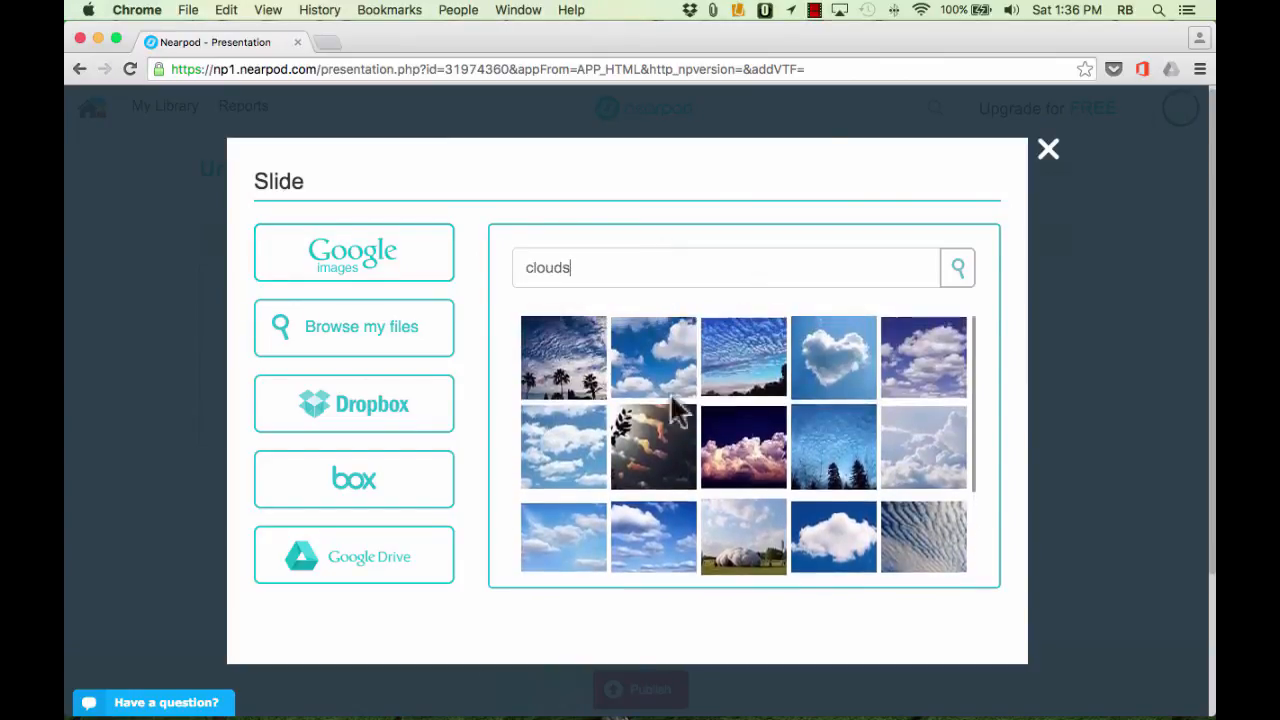
click(575, 375)
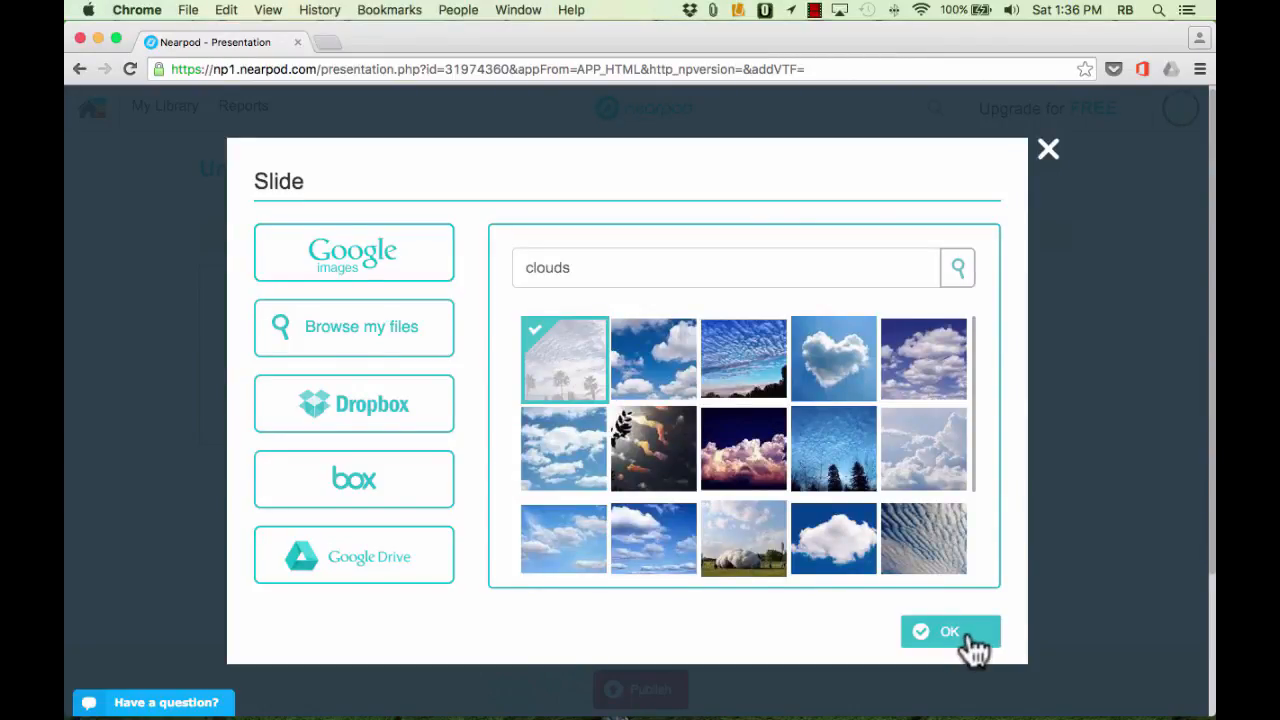
click(950, 632)
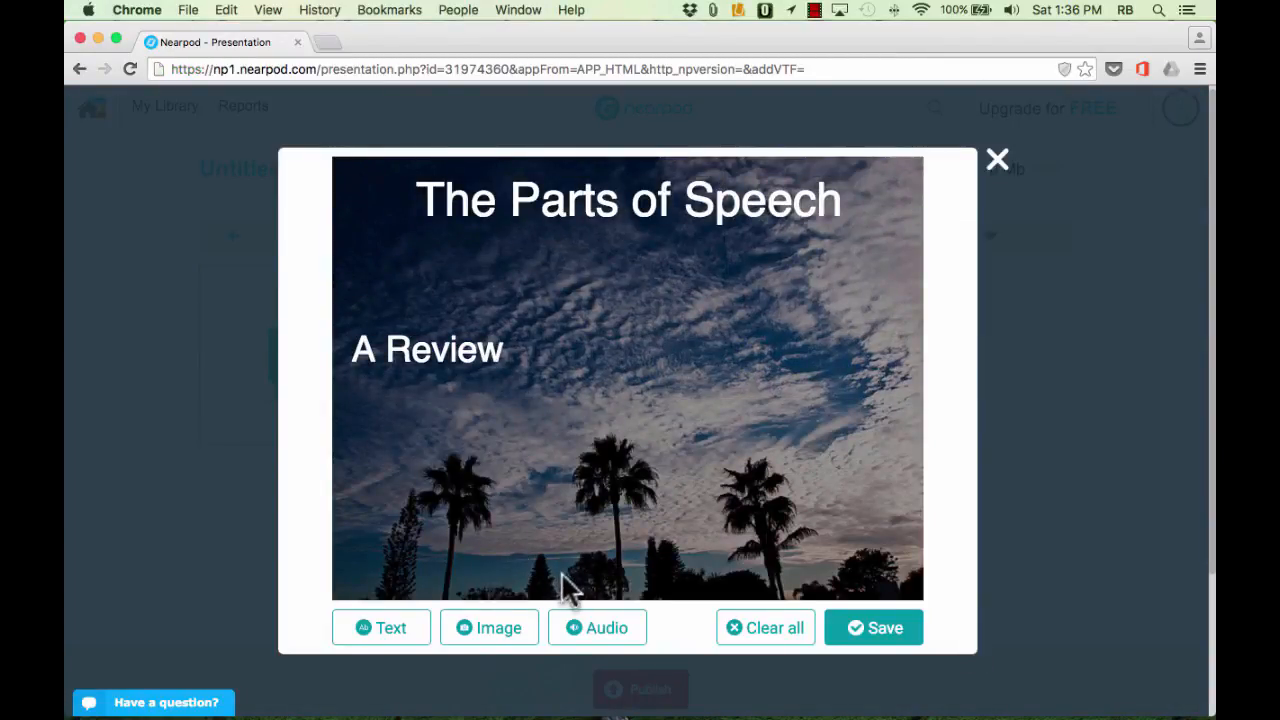
Check the audio sources available for the title slide, and save the slide without audio
click(608, 628)
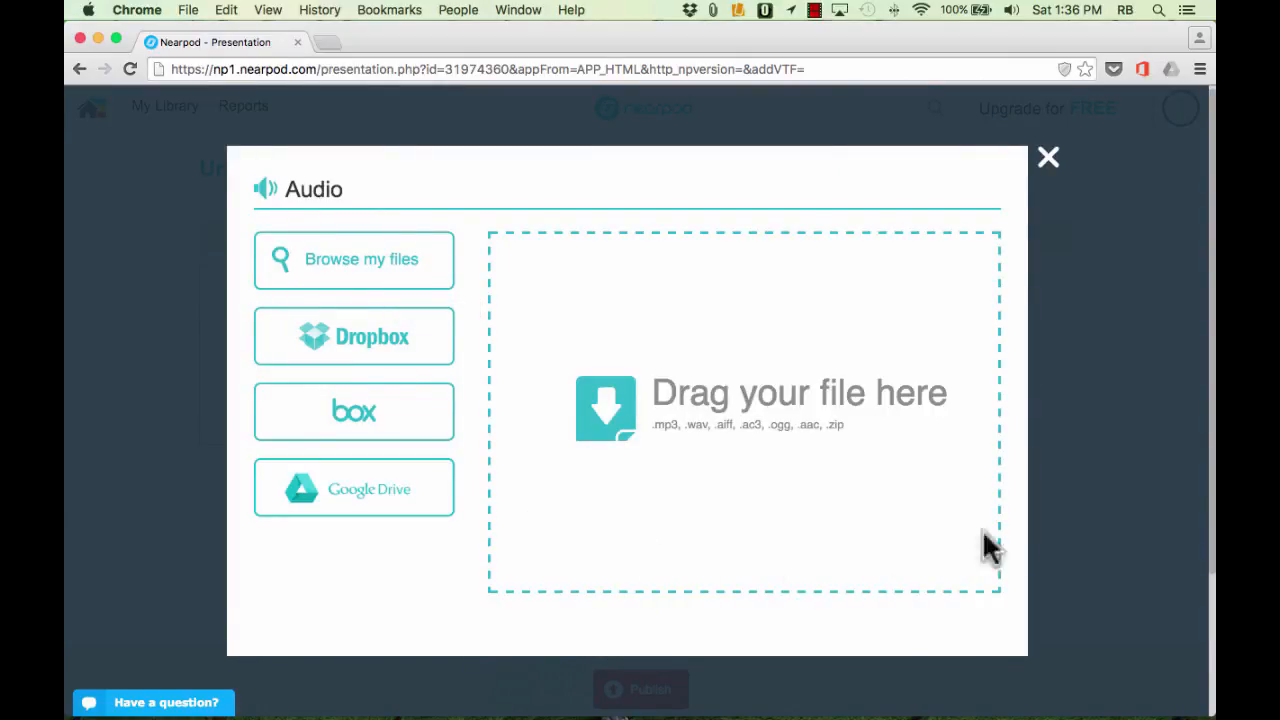
click(1048, 156)
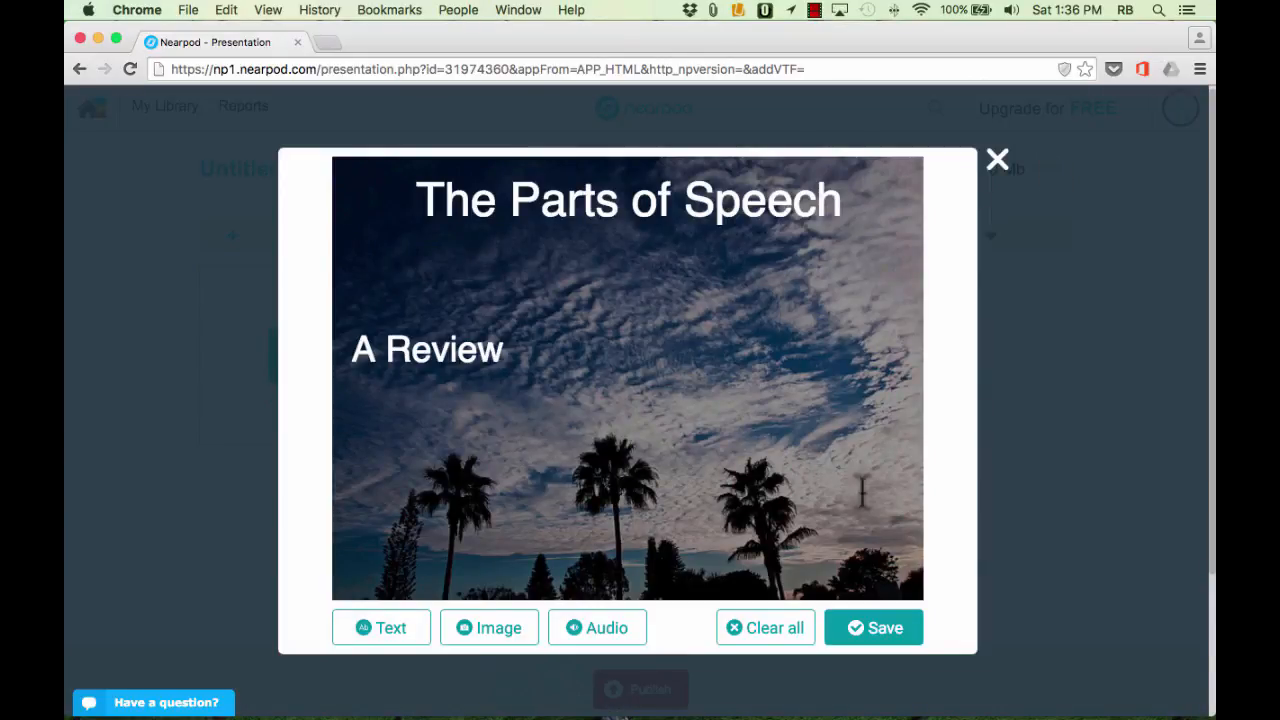
click(884, 630)
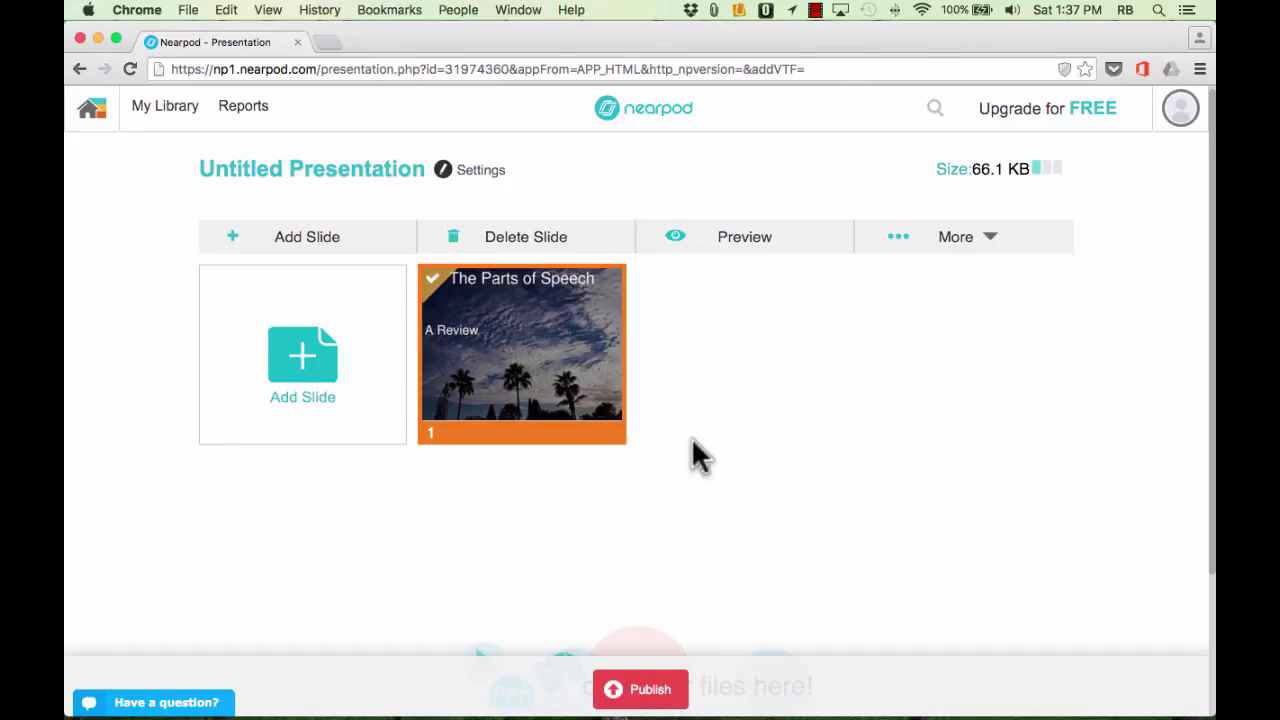
Start a new video slide and search YouTube for "parts of speech review"
click(294, 385)
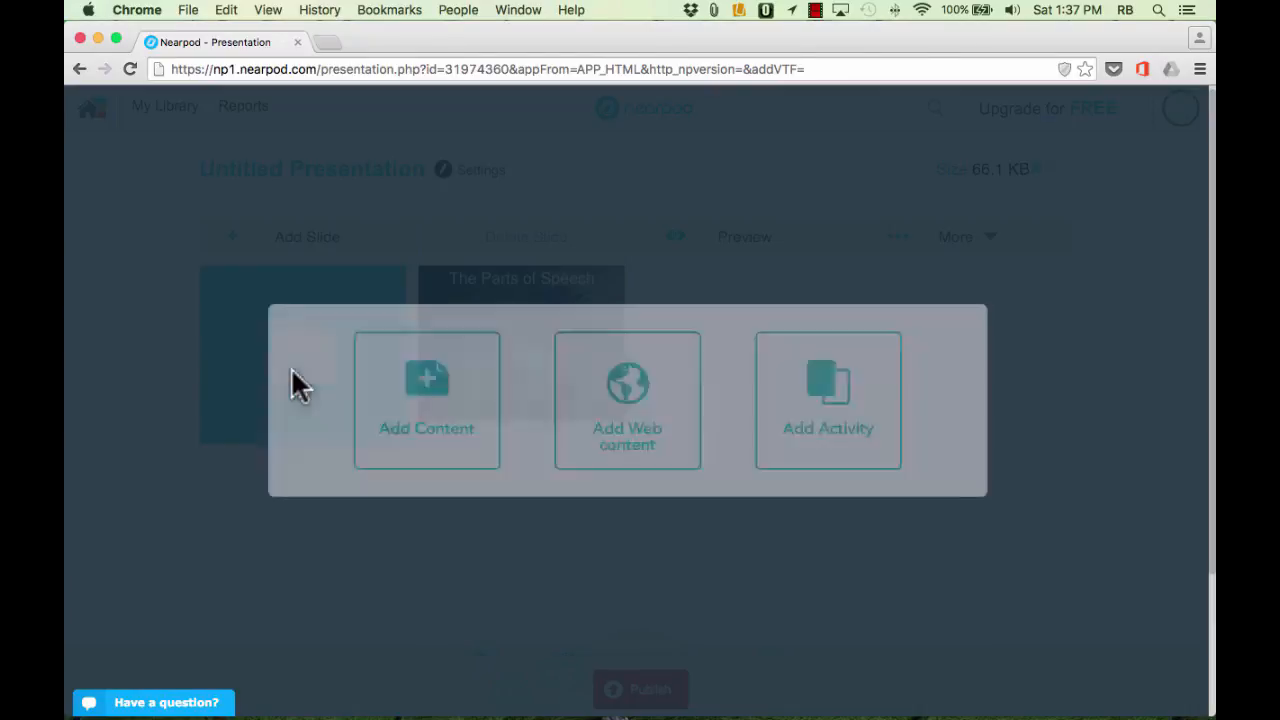
click(433, 395)
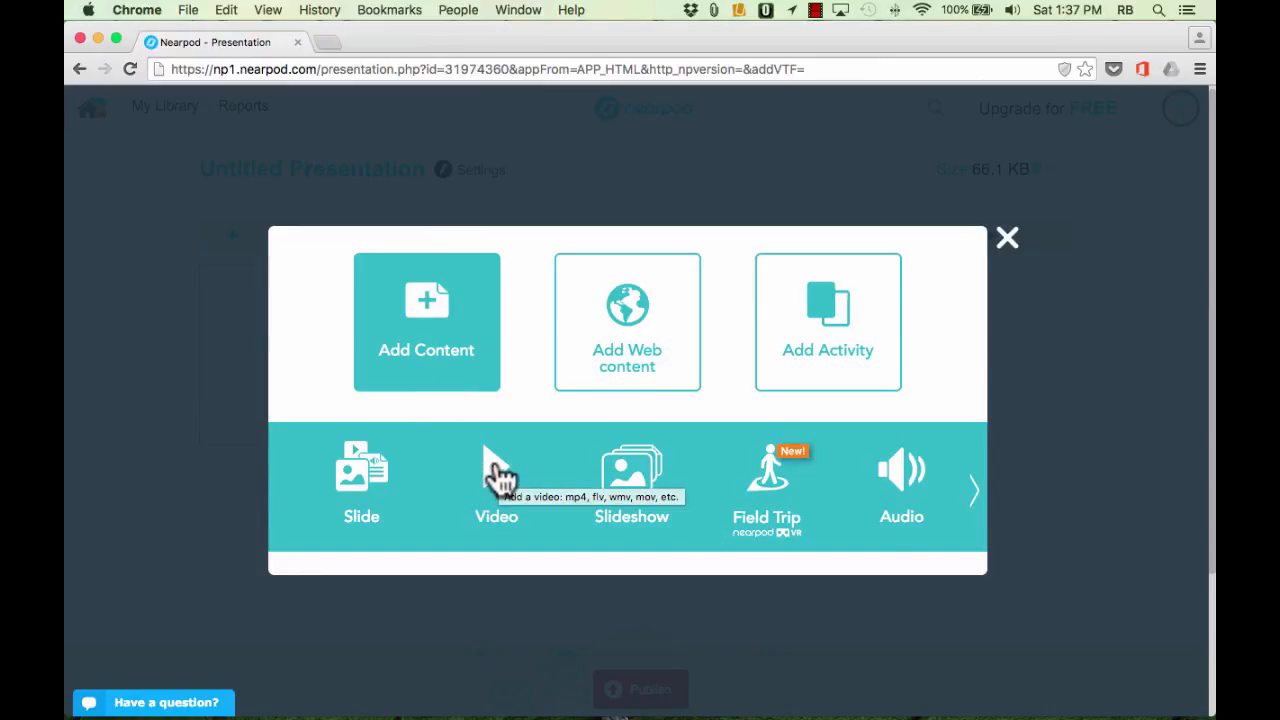
click(497, 475)
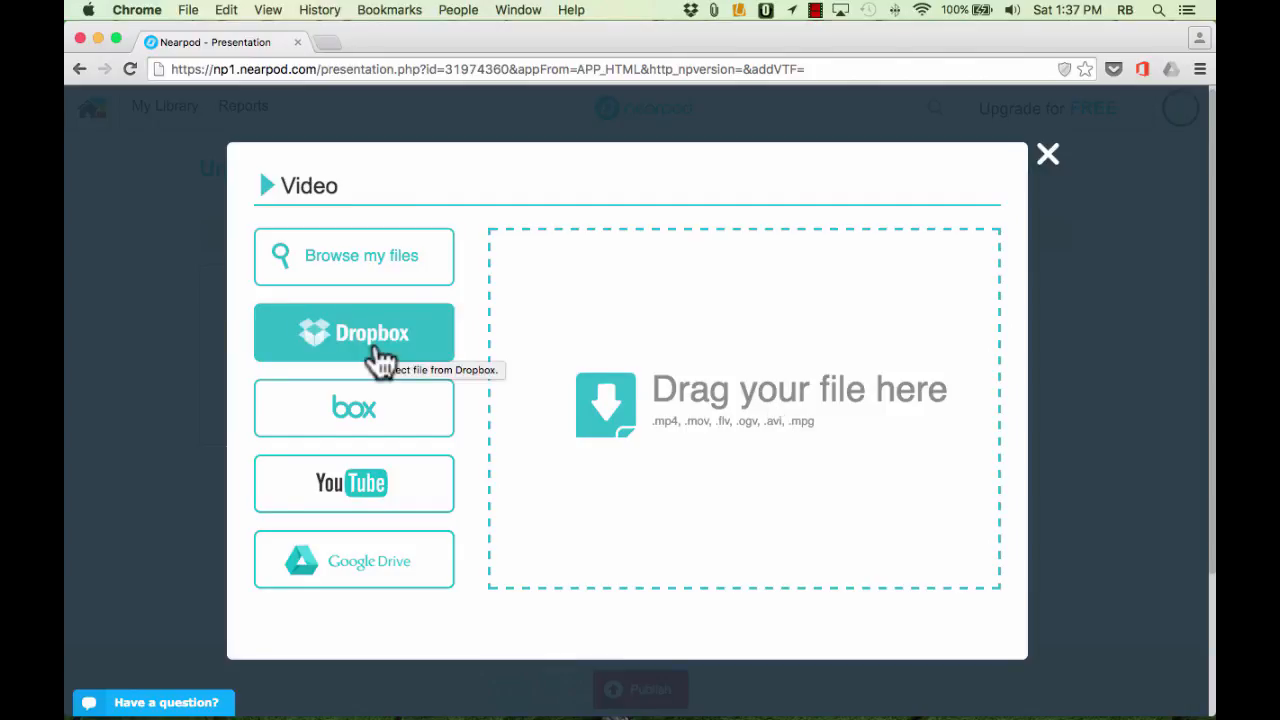
click(407, 503)
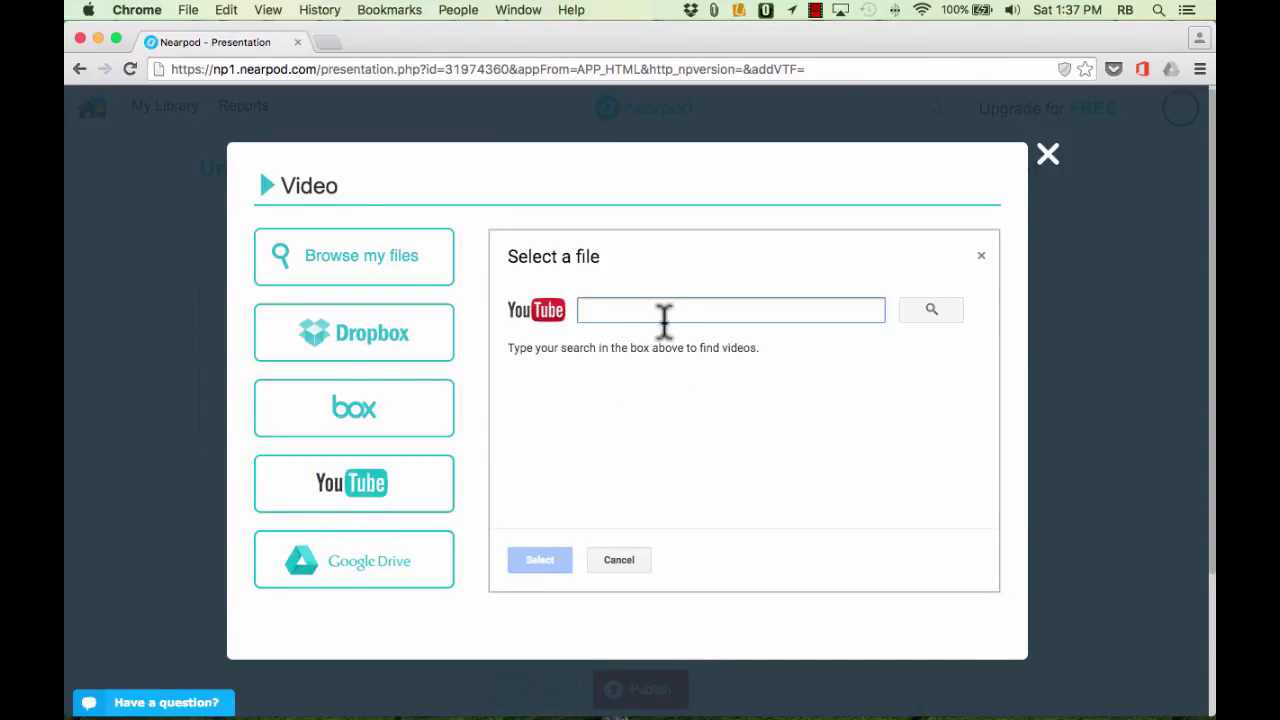
text(parts of speech review)
key(Return)
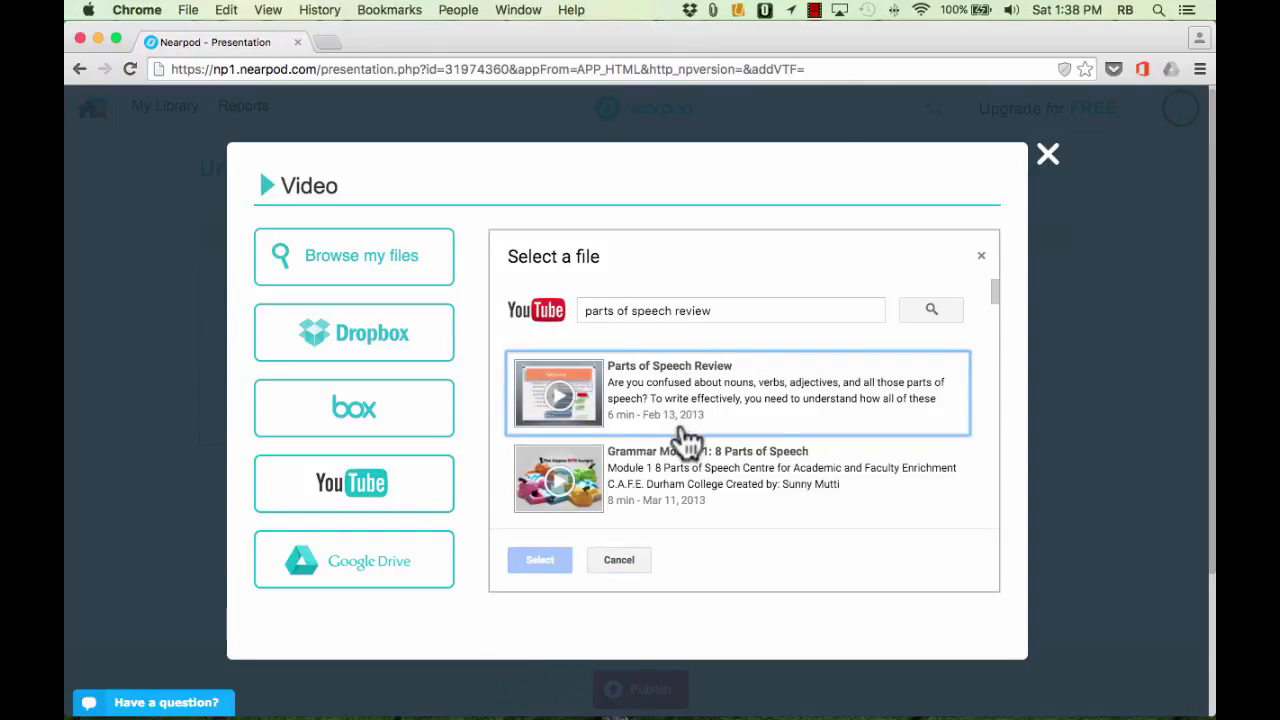
Preview the six-minute "Parts of Speech Review" video and save it as the second slide of the presentation
click(674, 434)
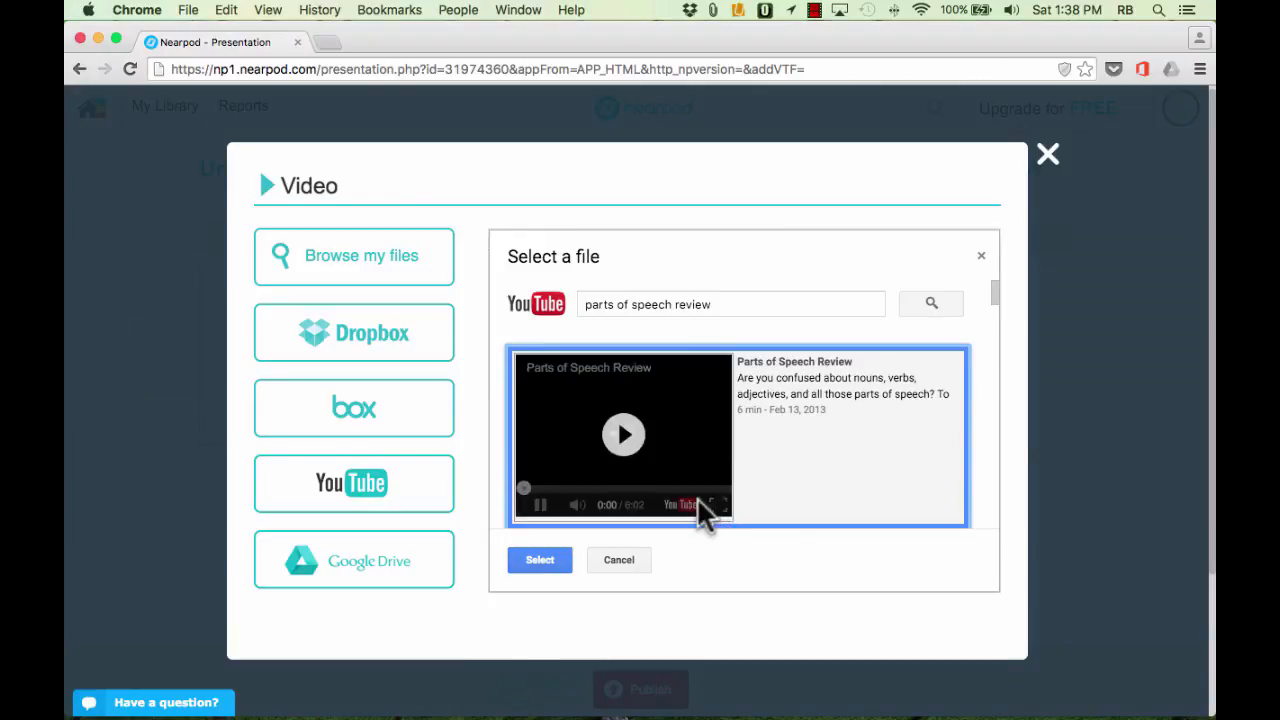
click(629, 430)
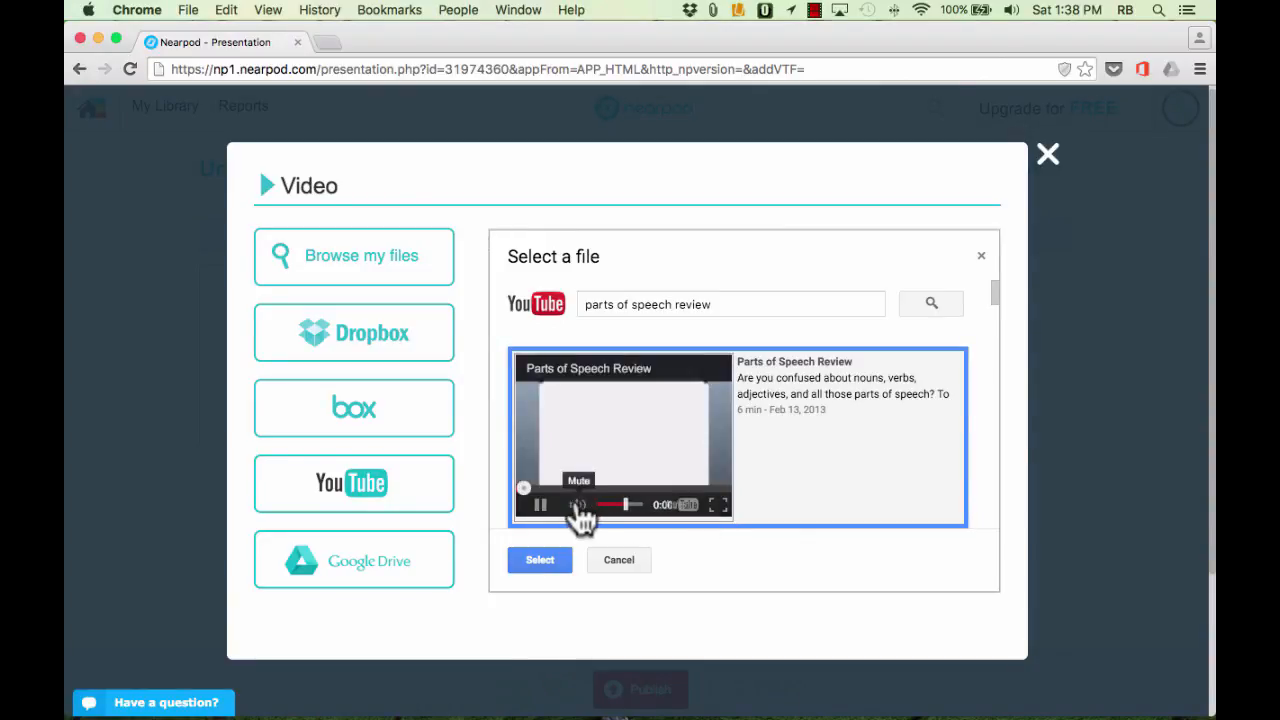
click(546, 487)
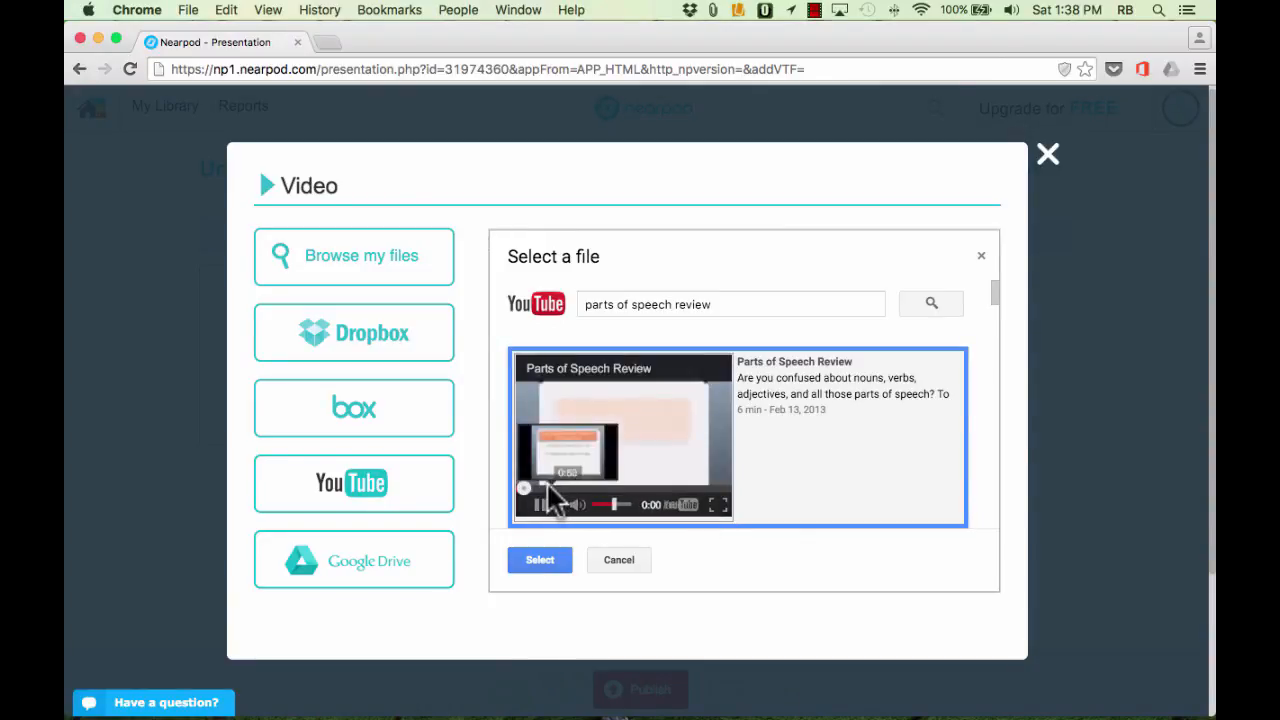
click(590, 487)
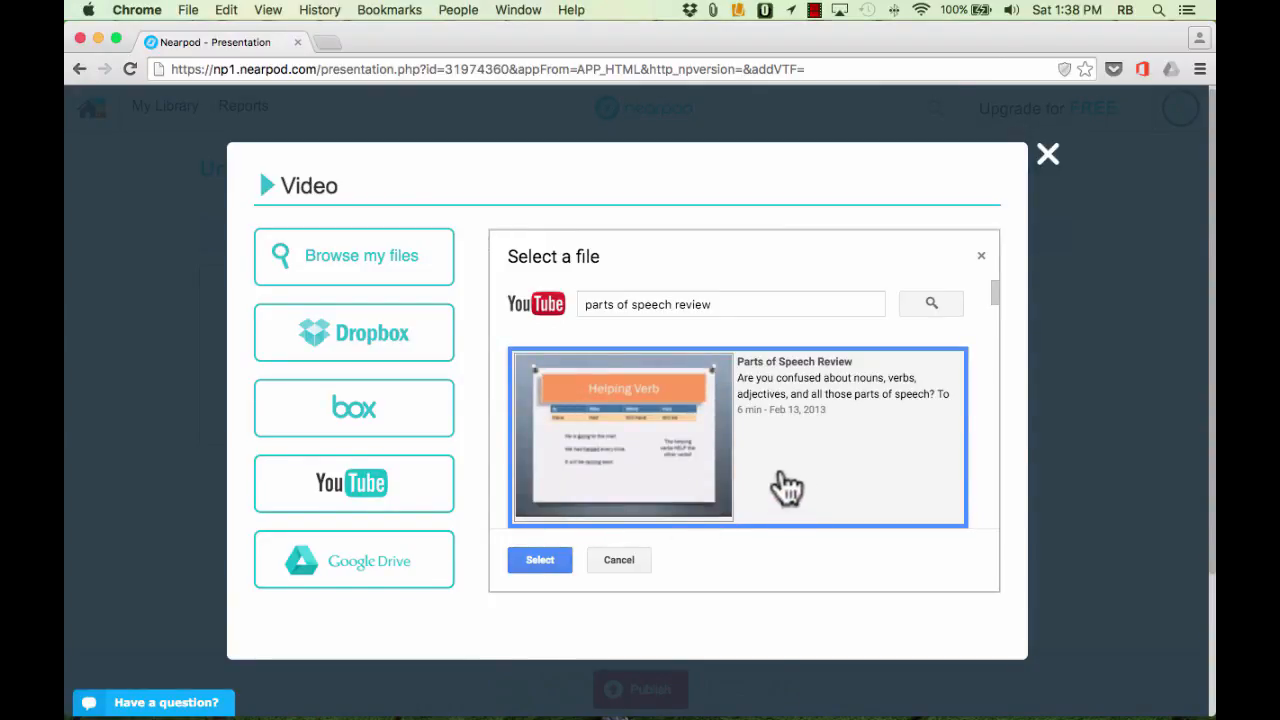
click(541, 561)
click(962, 634)
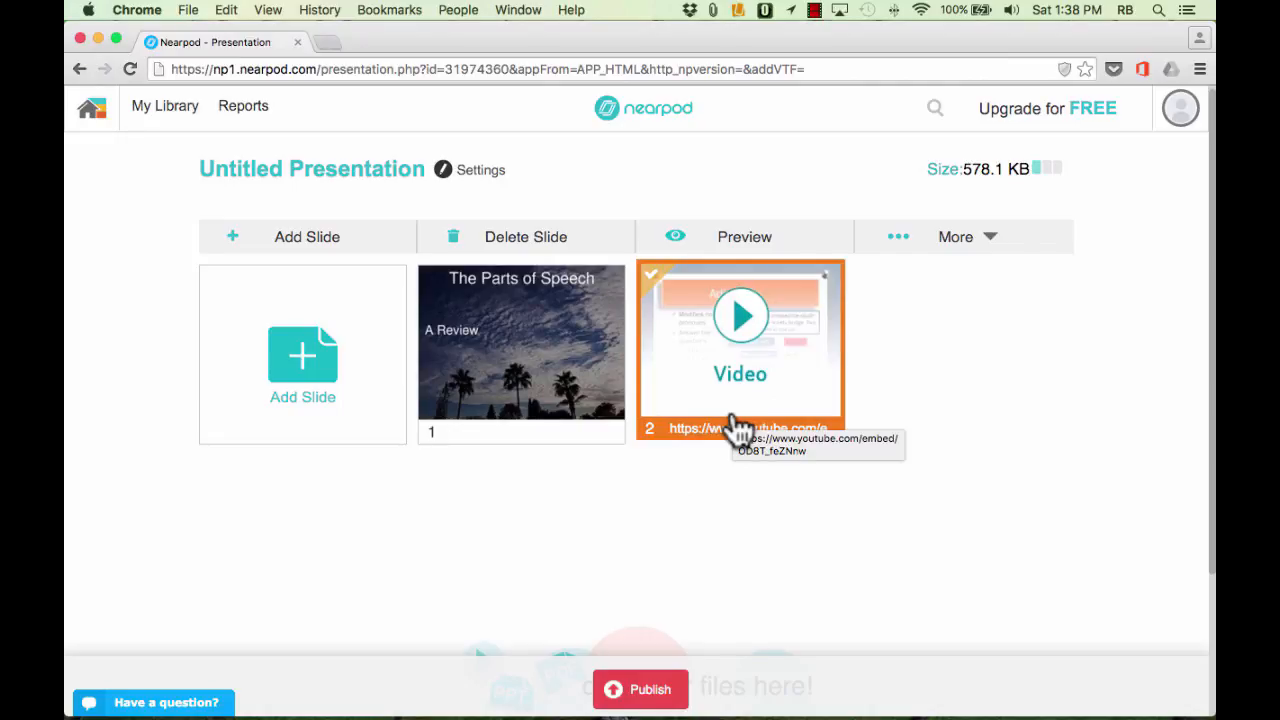
Examine the slideshow file sources and the remaining content types offered for a new slide
click(330, 378)
click(460, 405)
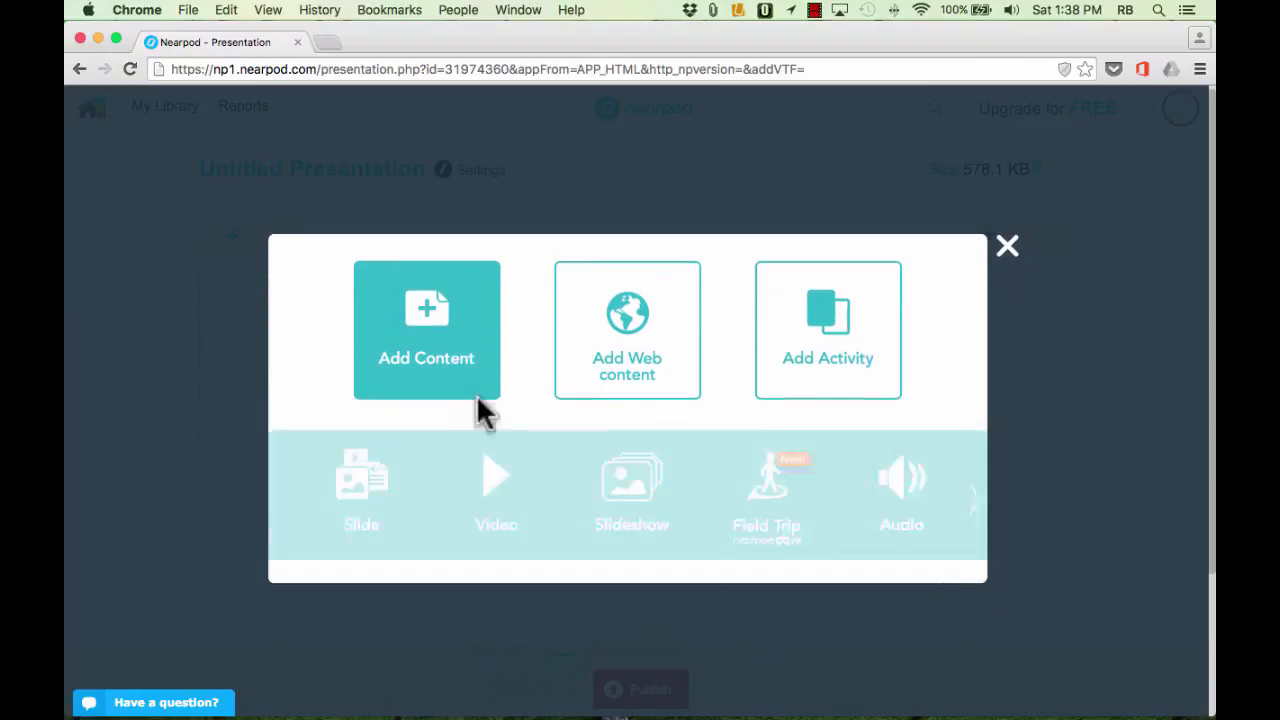
click(645, 492)
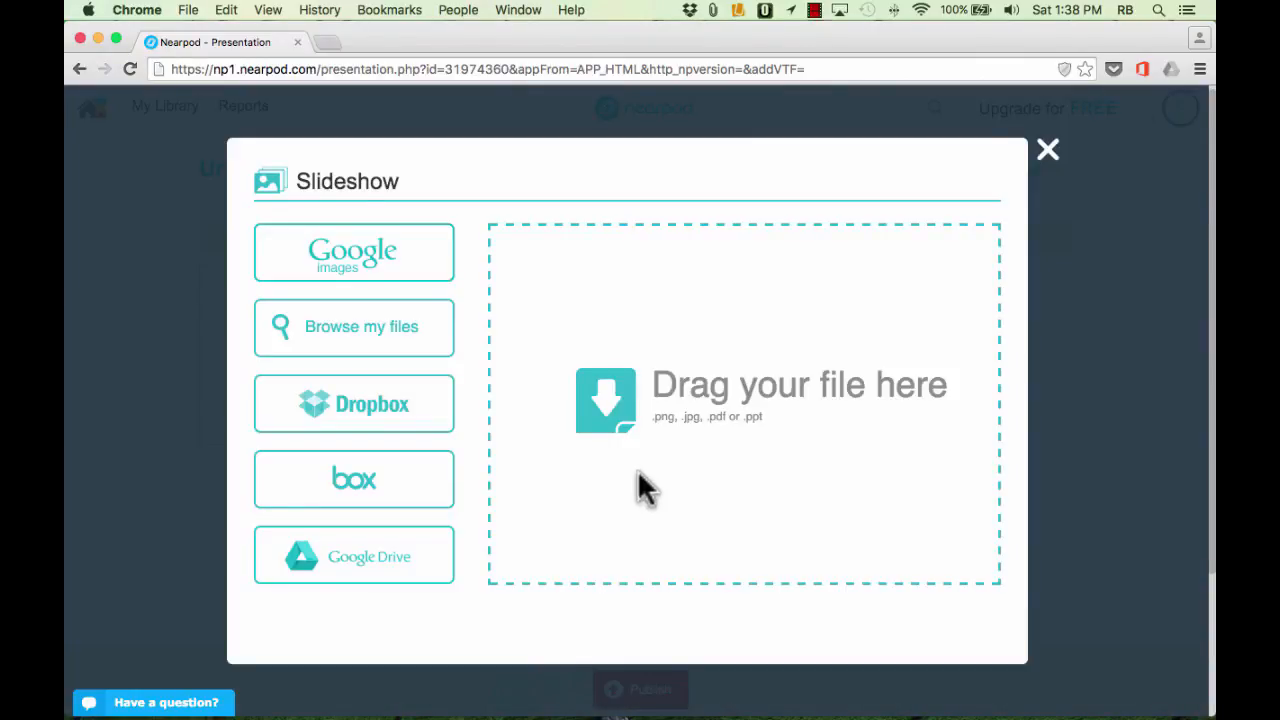
click(1046, 152)
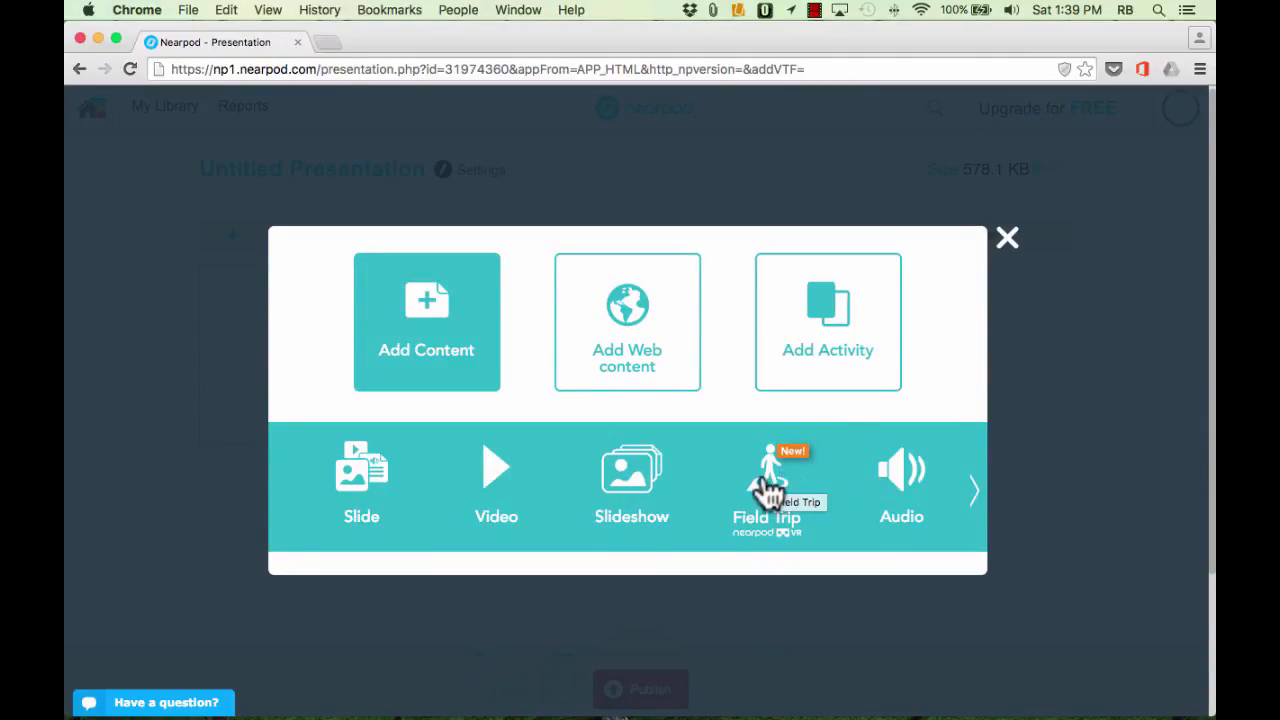
click(970, 497)
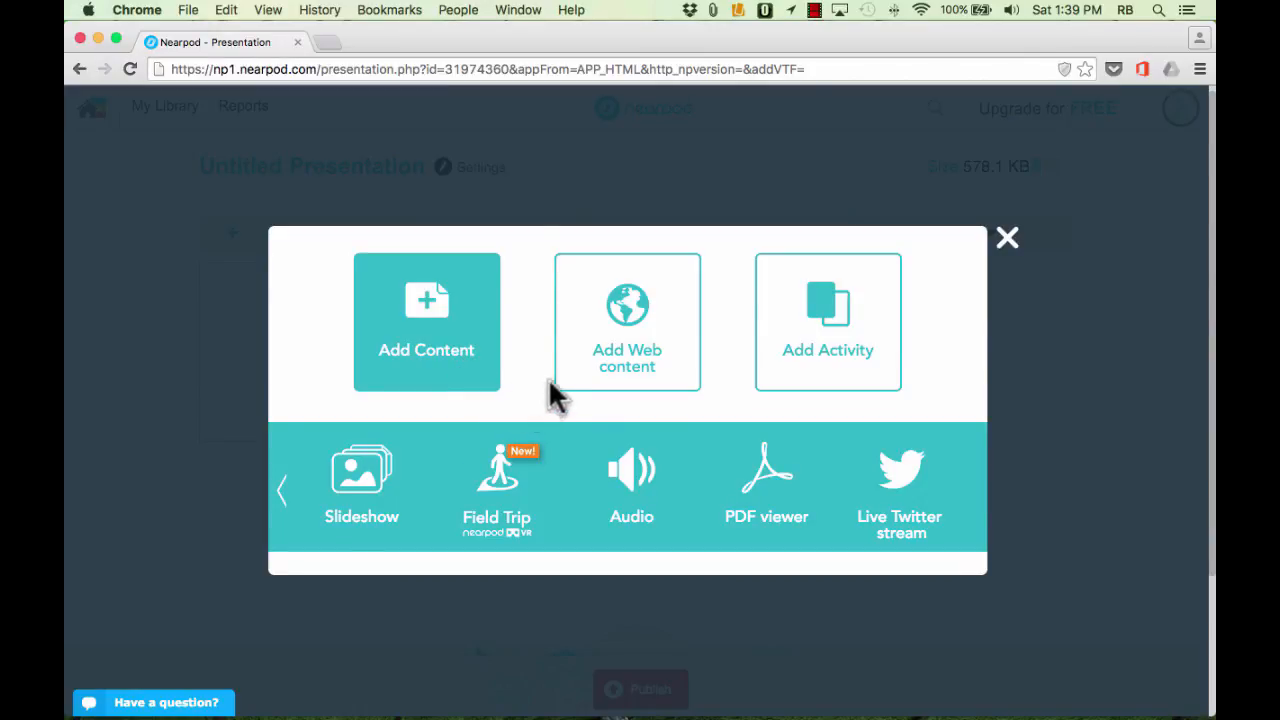
click(662, 352)
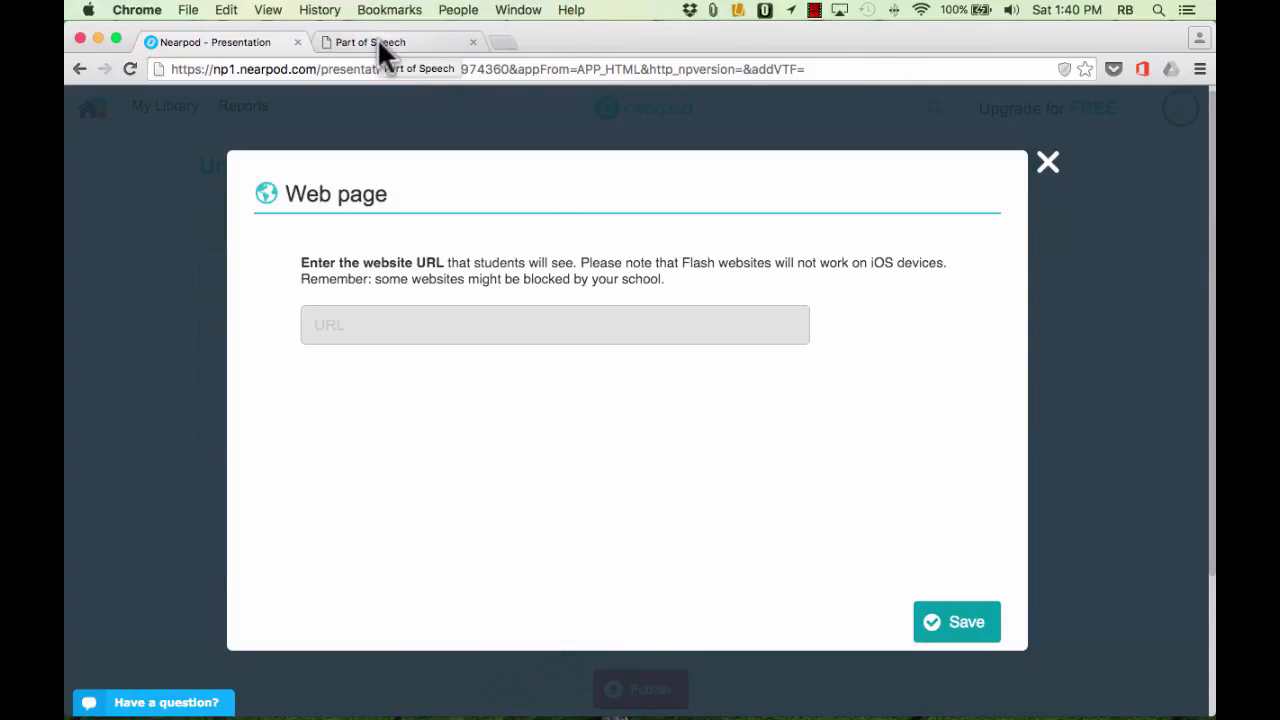
click(378, 44)
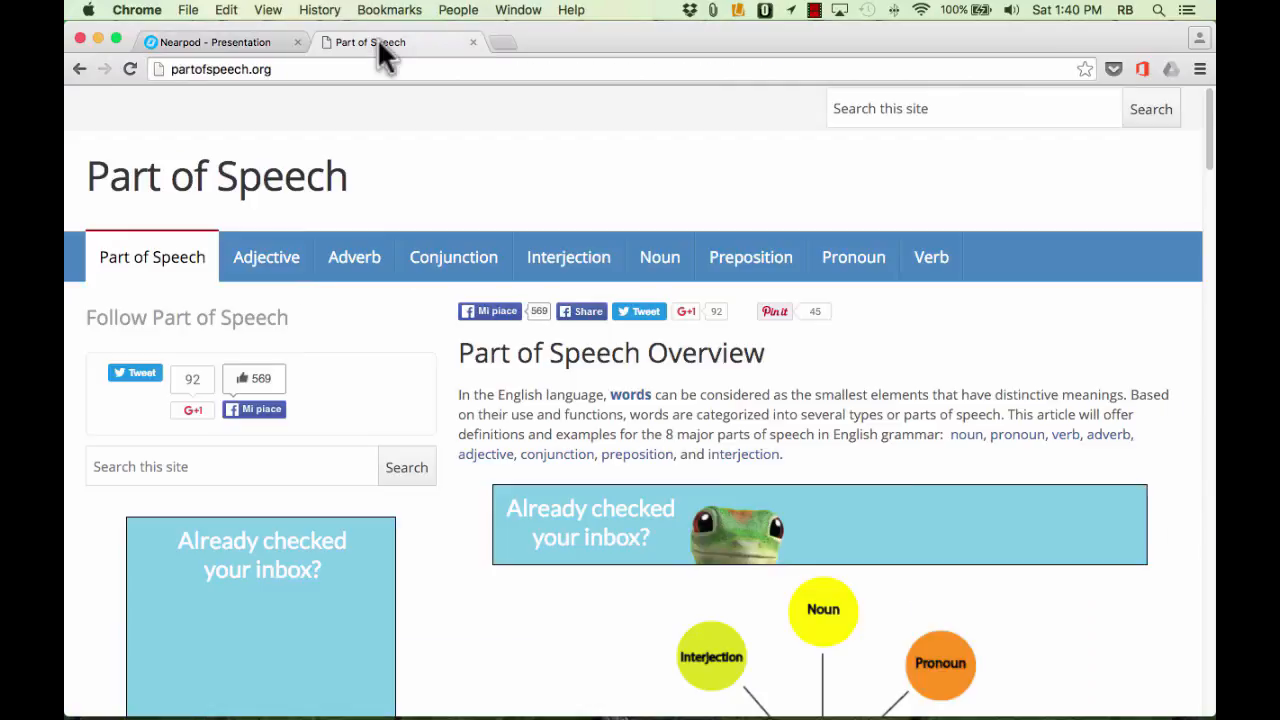
click(284, 69)
key(super+c)
click(235, 43)
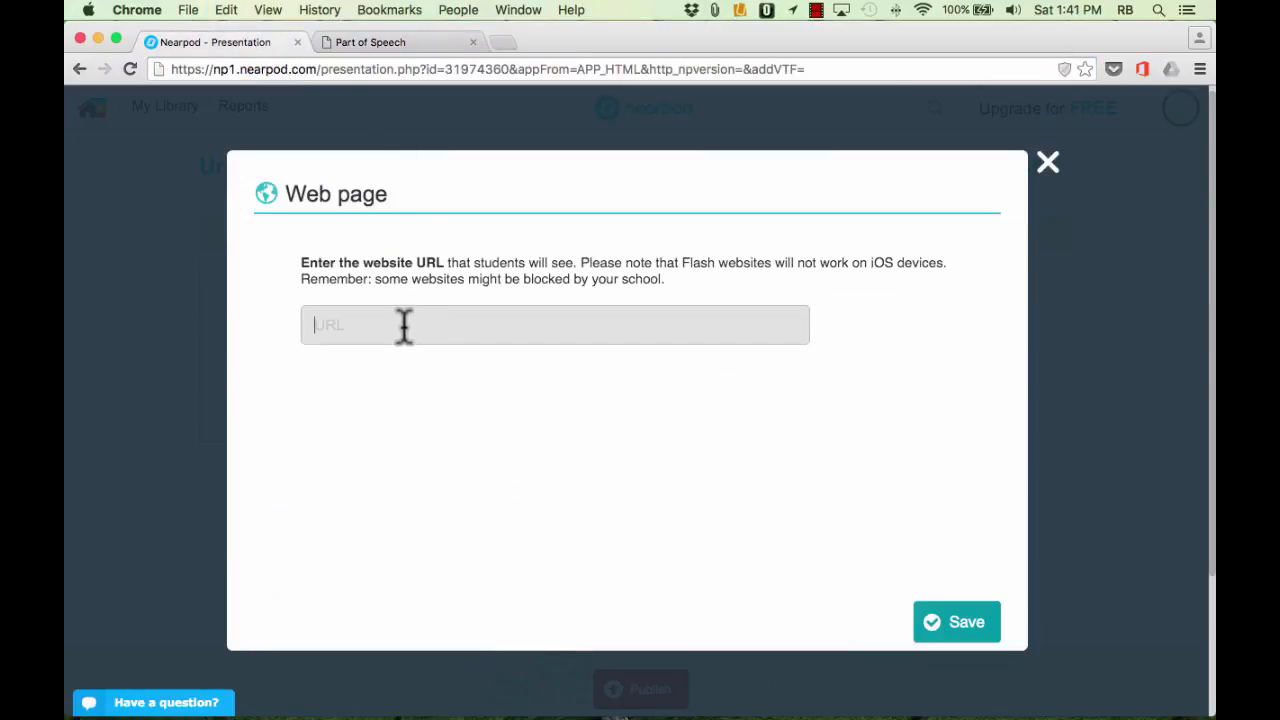
key(super+v)
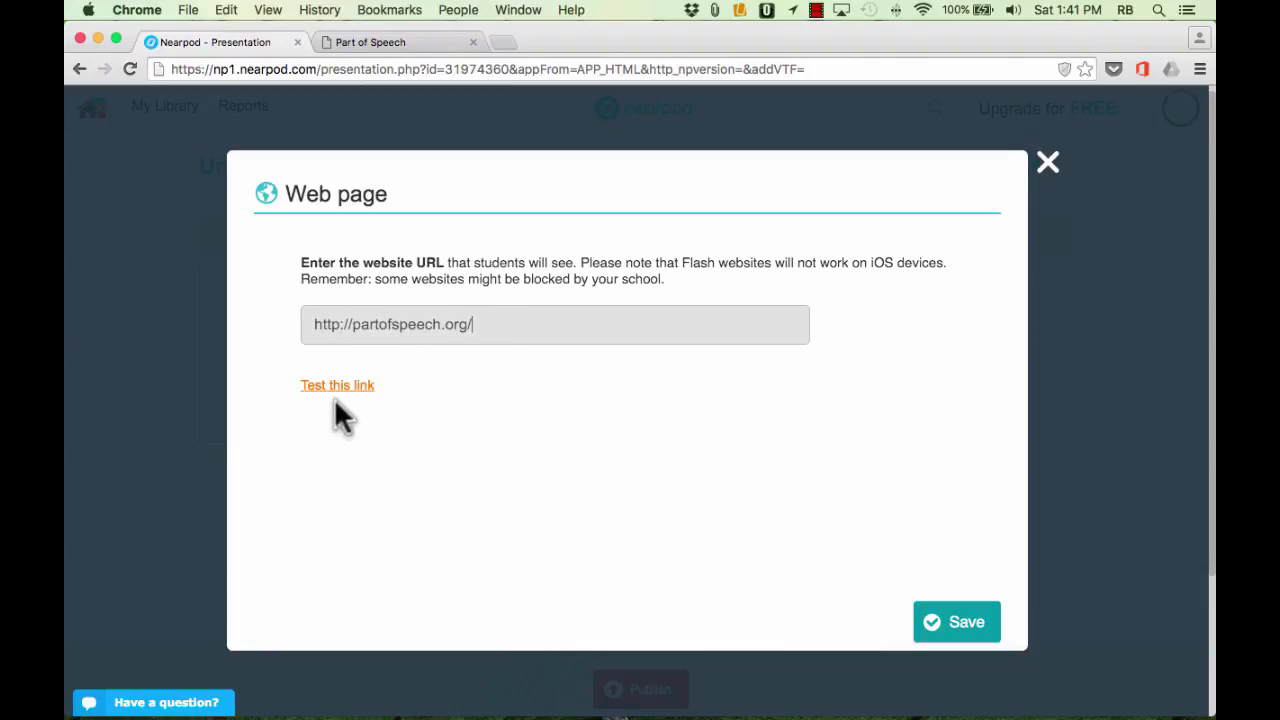
click(956, 628)
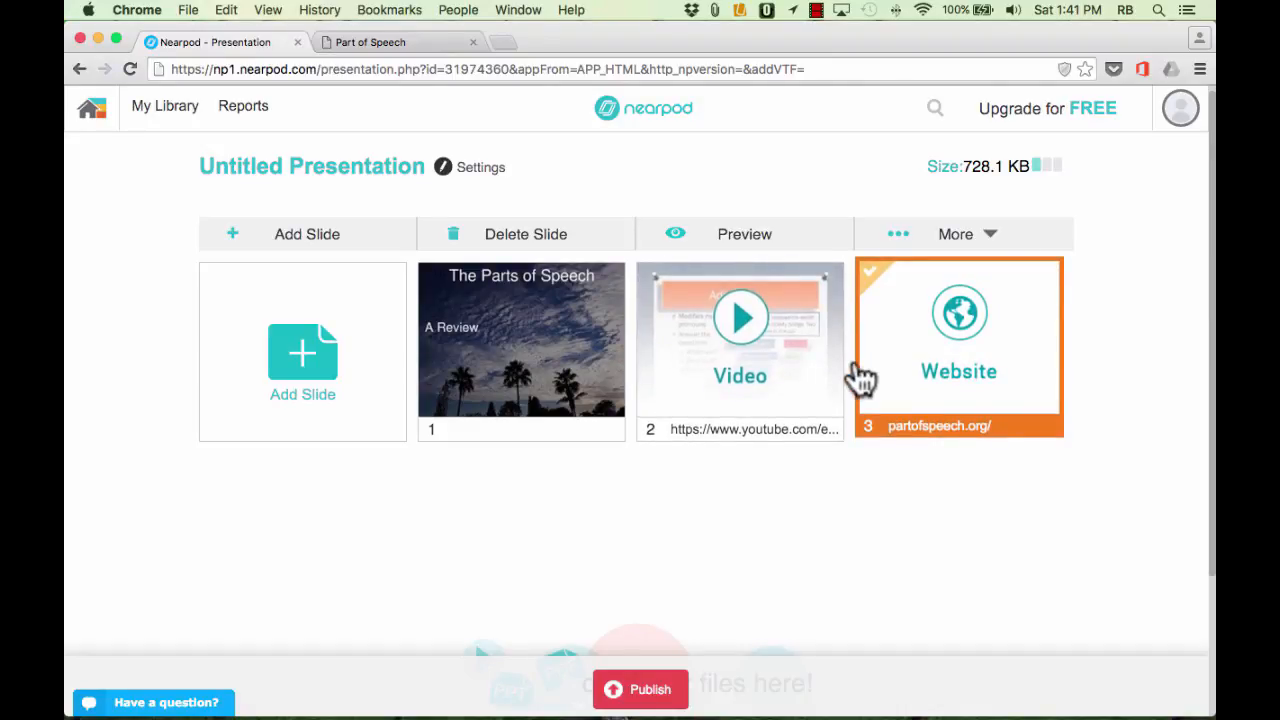
Start a new open-ended question activity and enter the question "Name a proper noun"
click(296, 378)
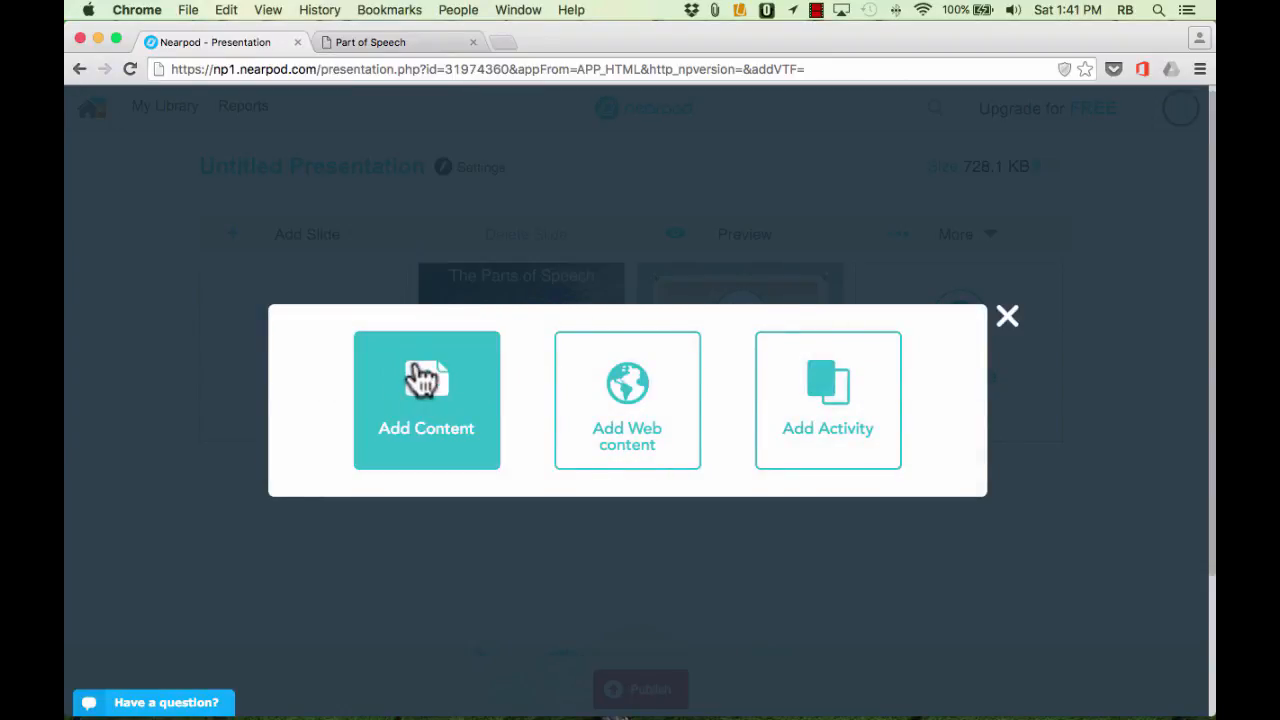
click(826, 434)
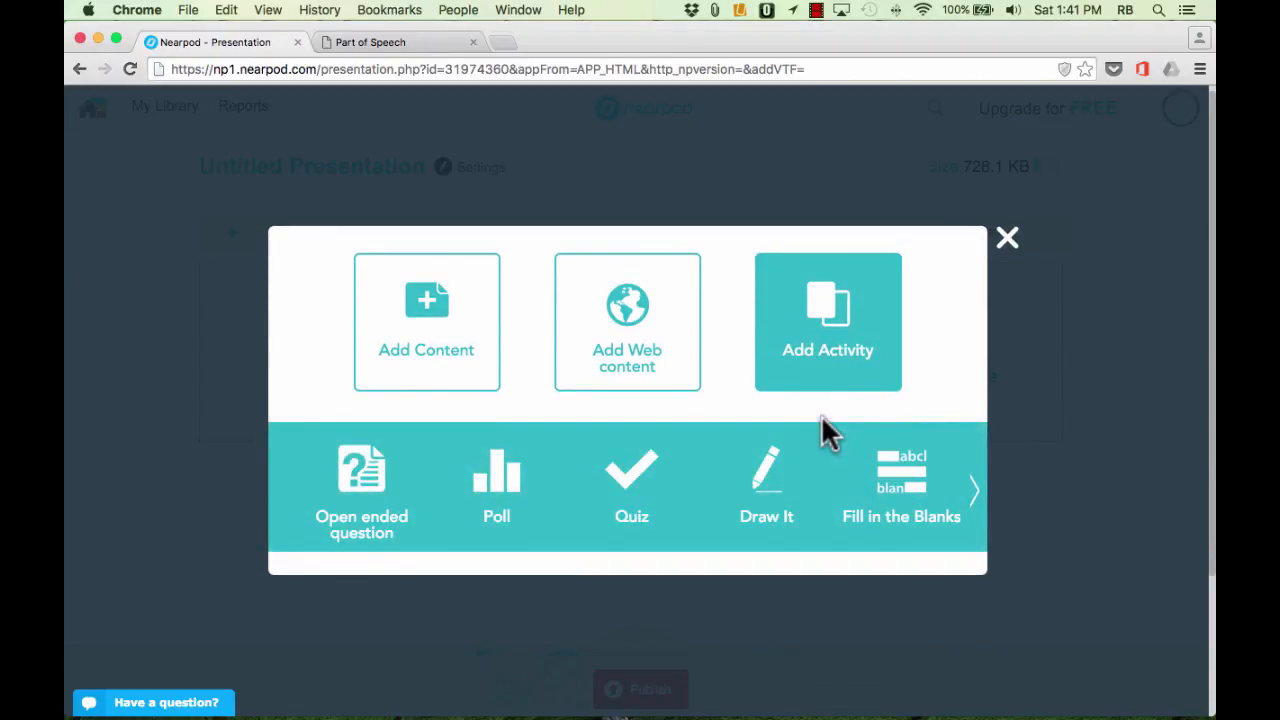
click(366, 485)
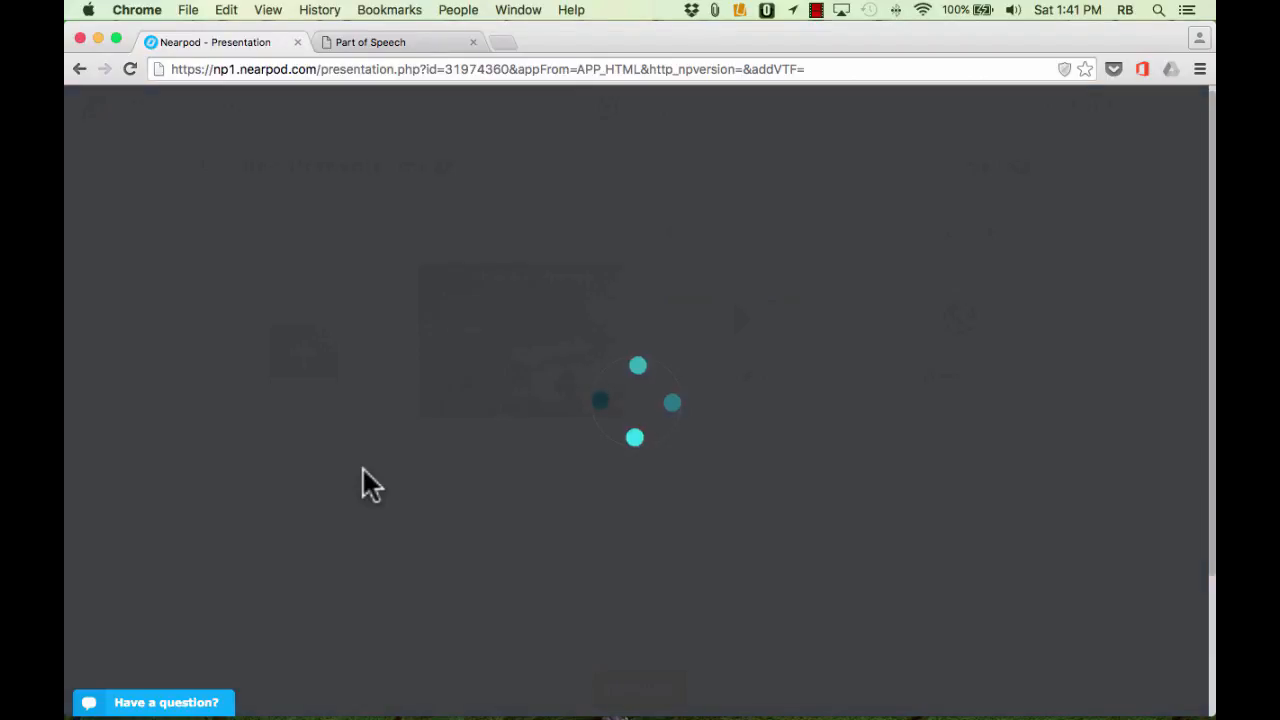
click(578, 358)
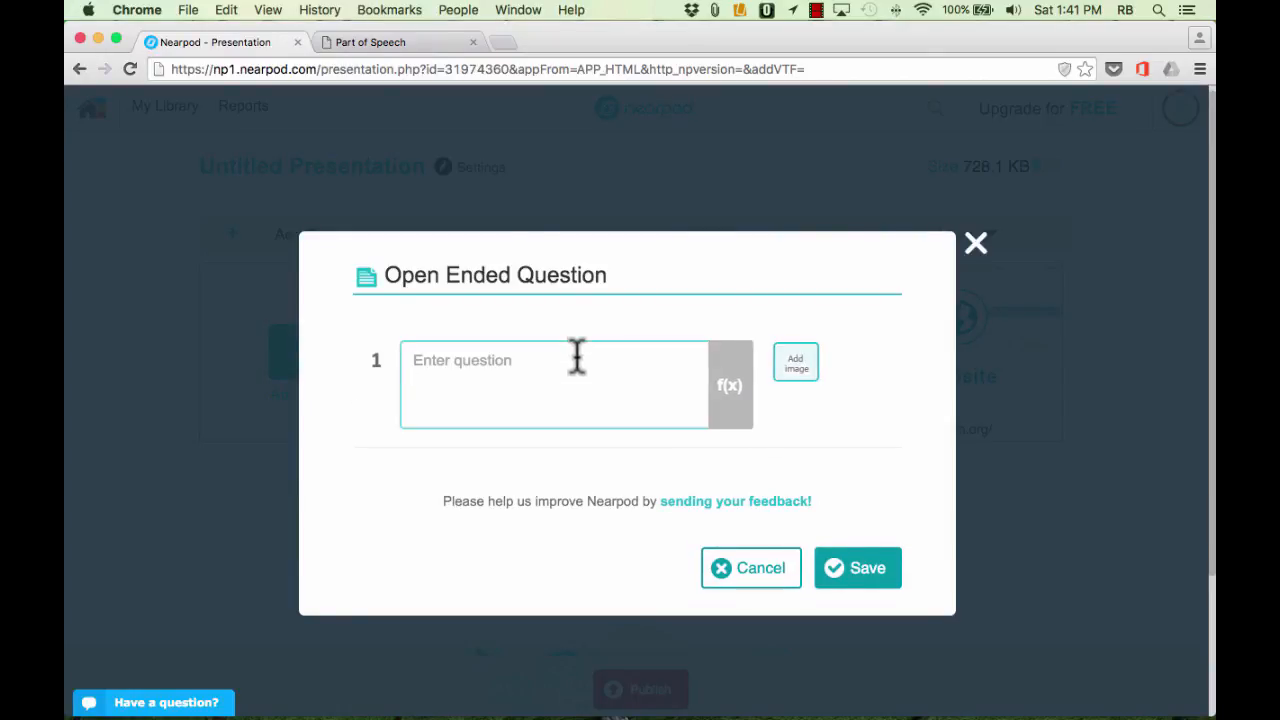
text(Name a )
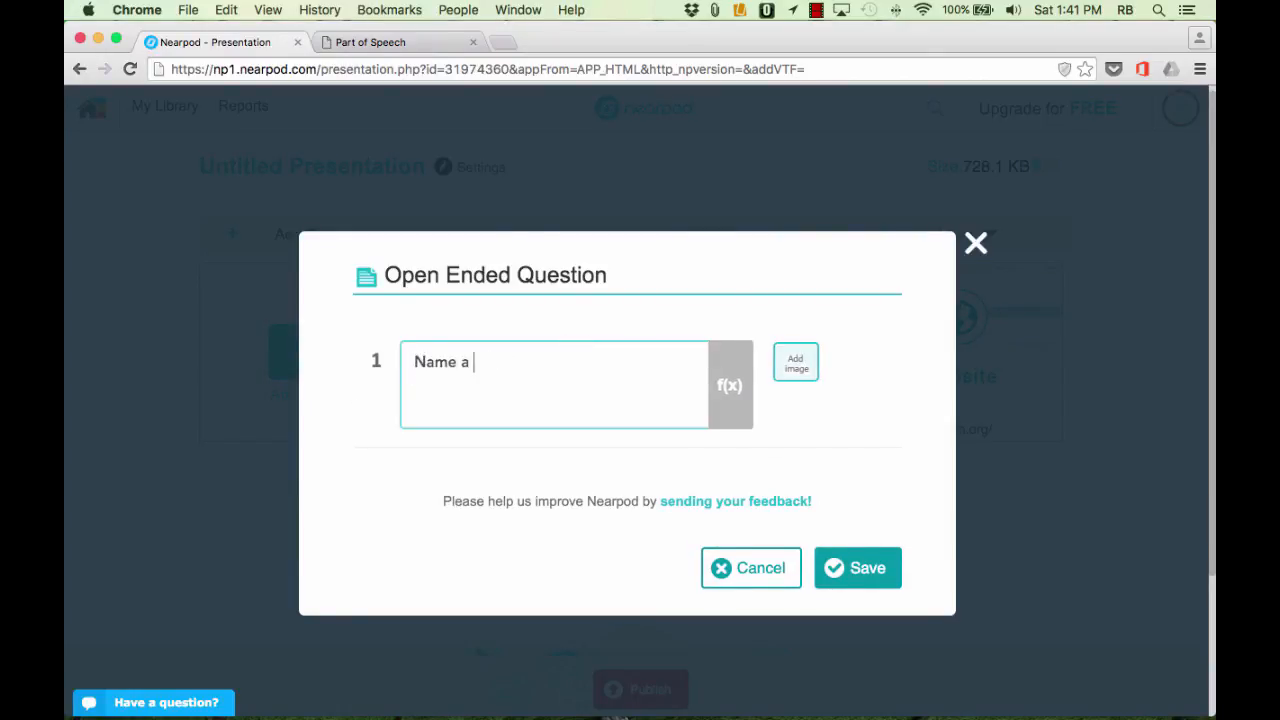
text(proper noun)
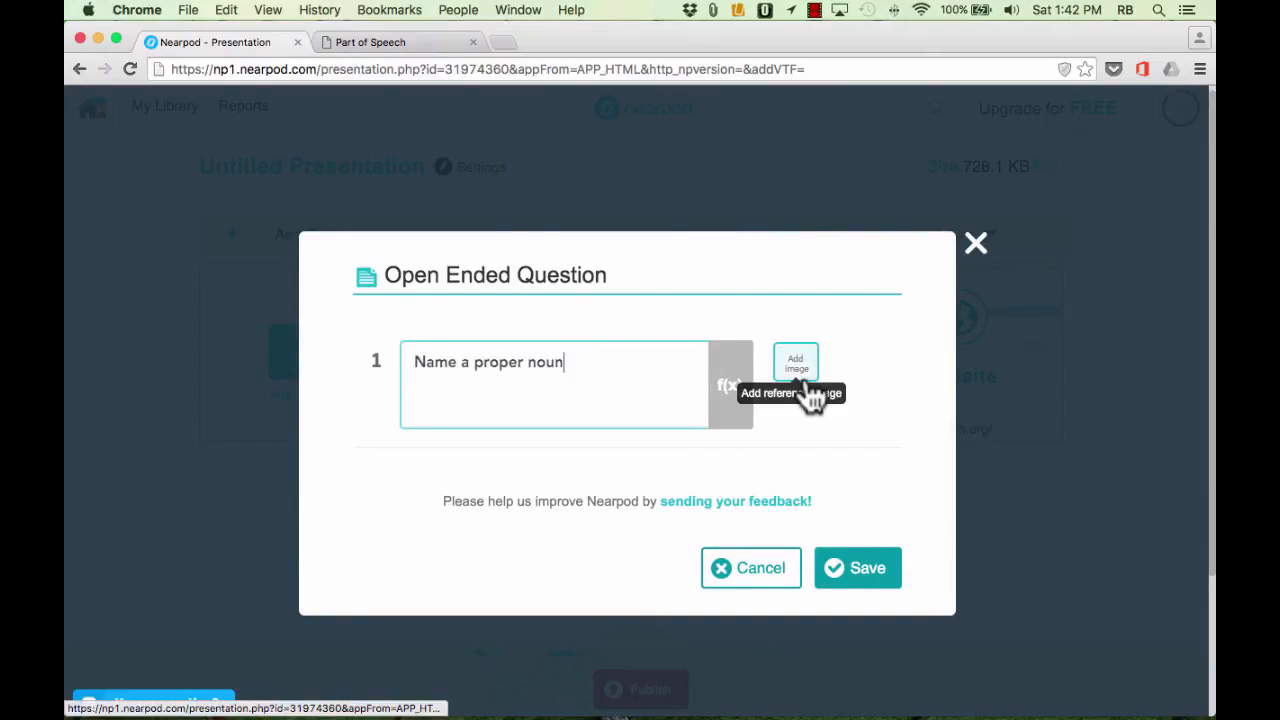
Check the image sources available for the open-ended question, and save the question without a reference image
click(796, 362)
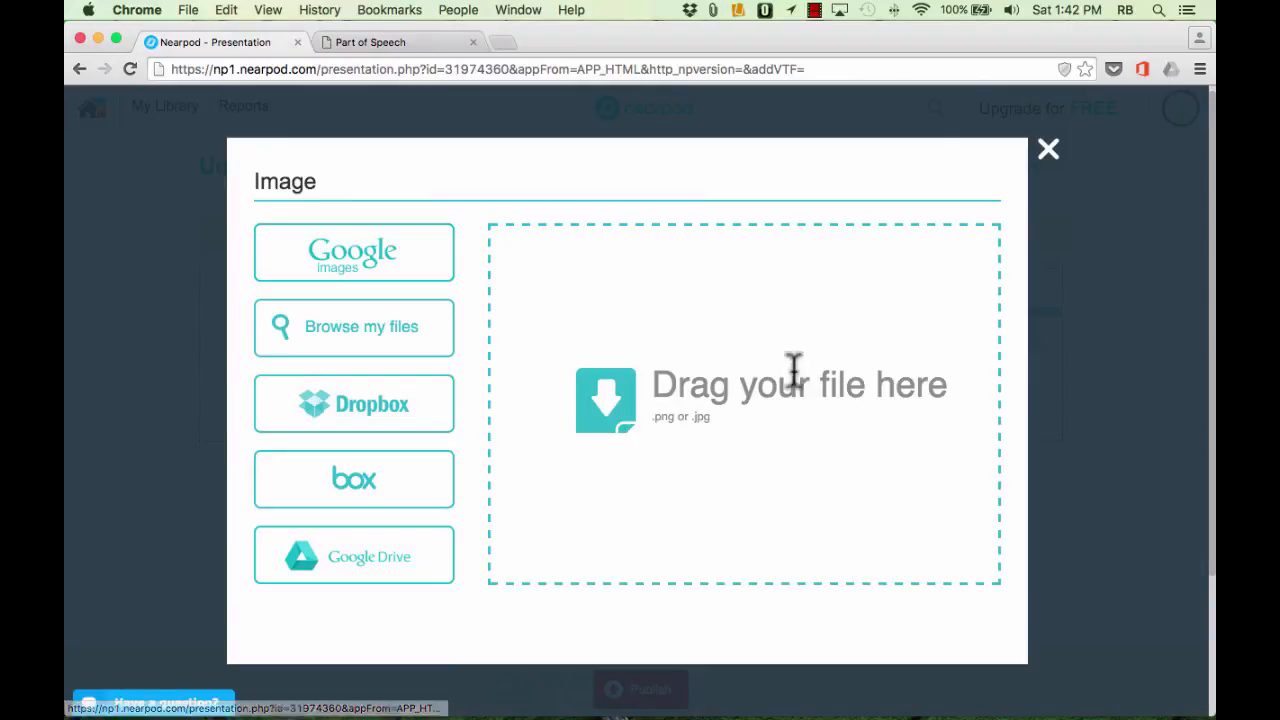
click(1046, 158)
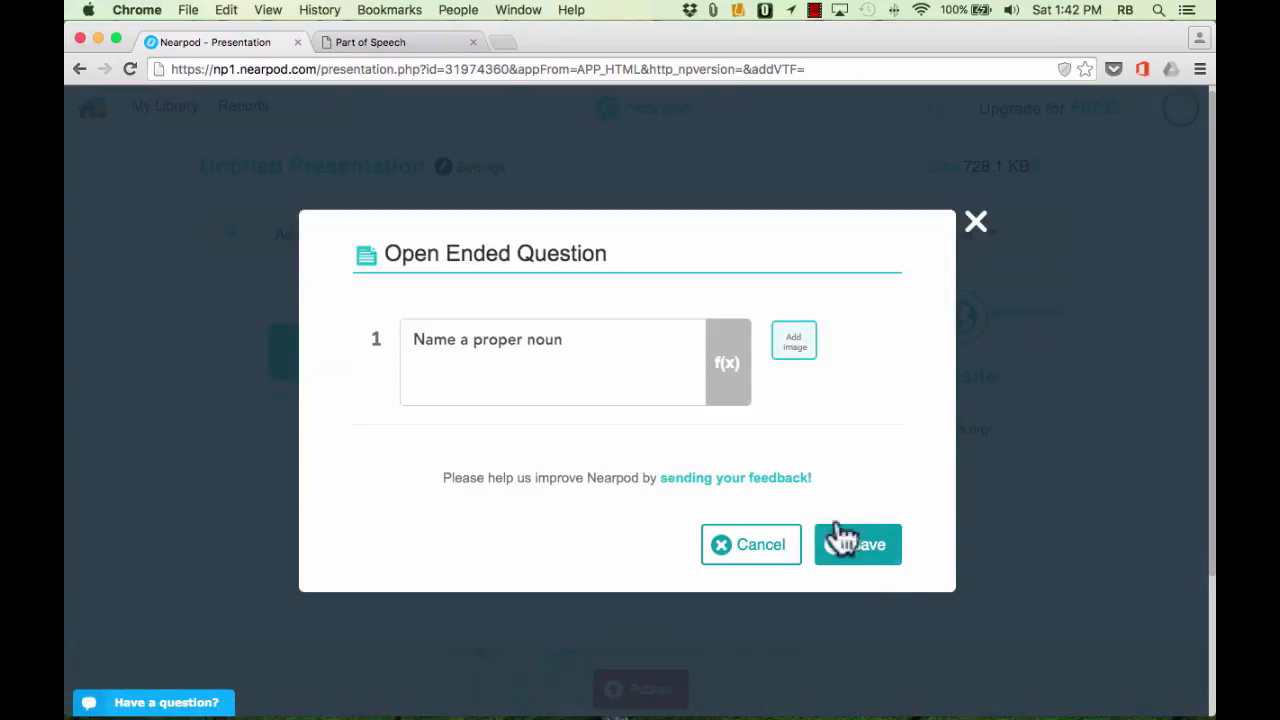
click(862, 552)
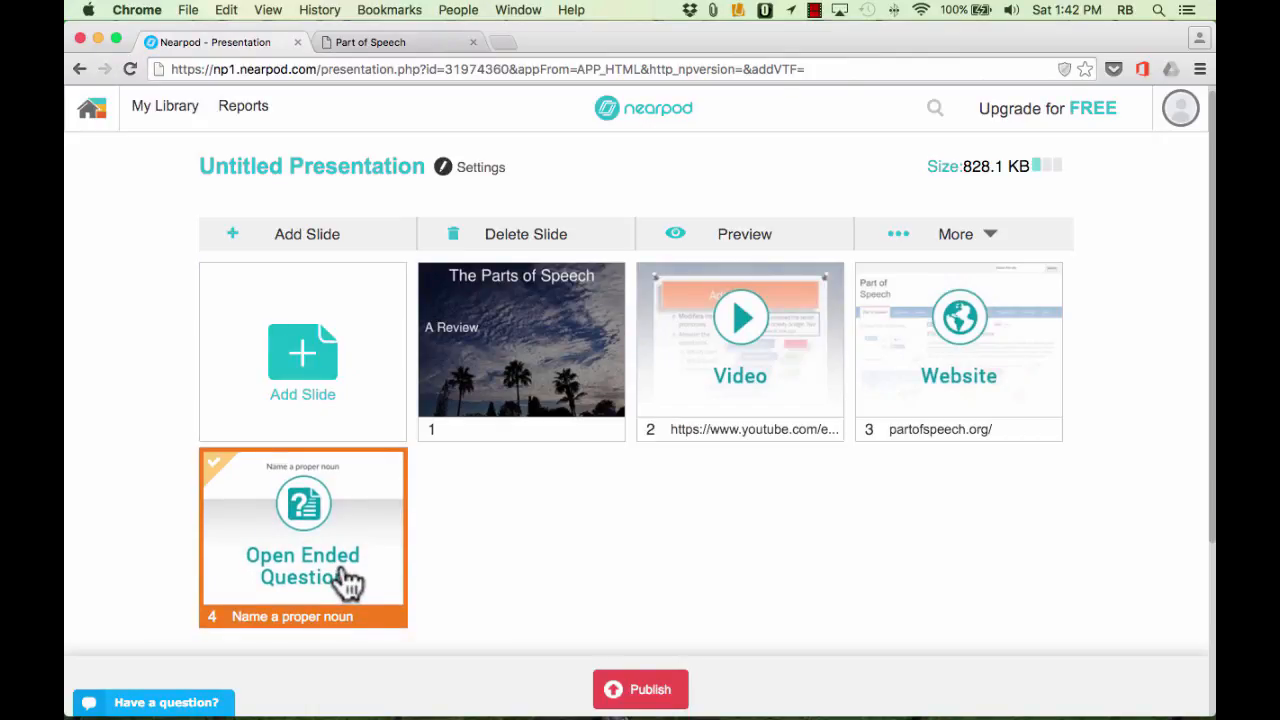
Open a new poll activity to view its question and answer fields, and close it without saving
click(327, 385)
click(837, 445)
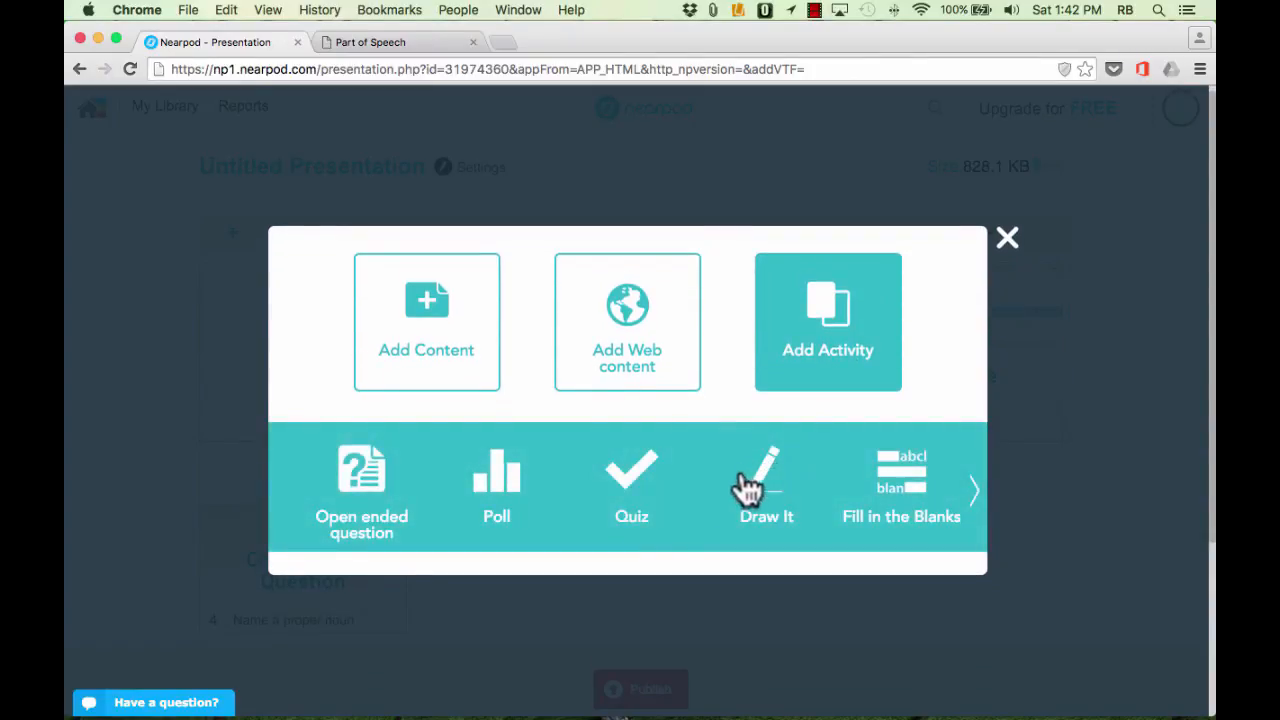
click(510, 488)
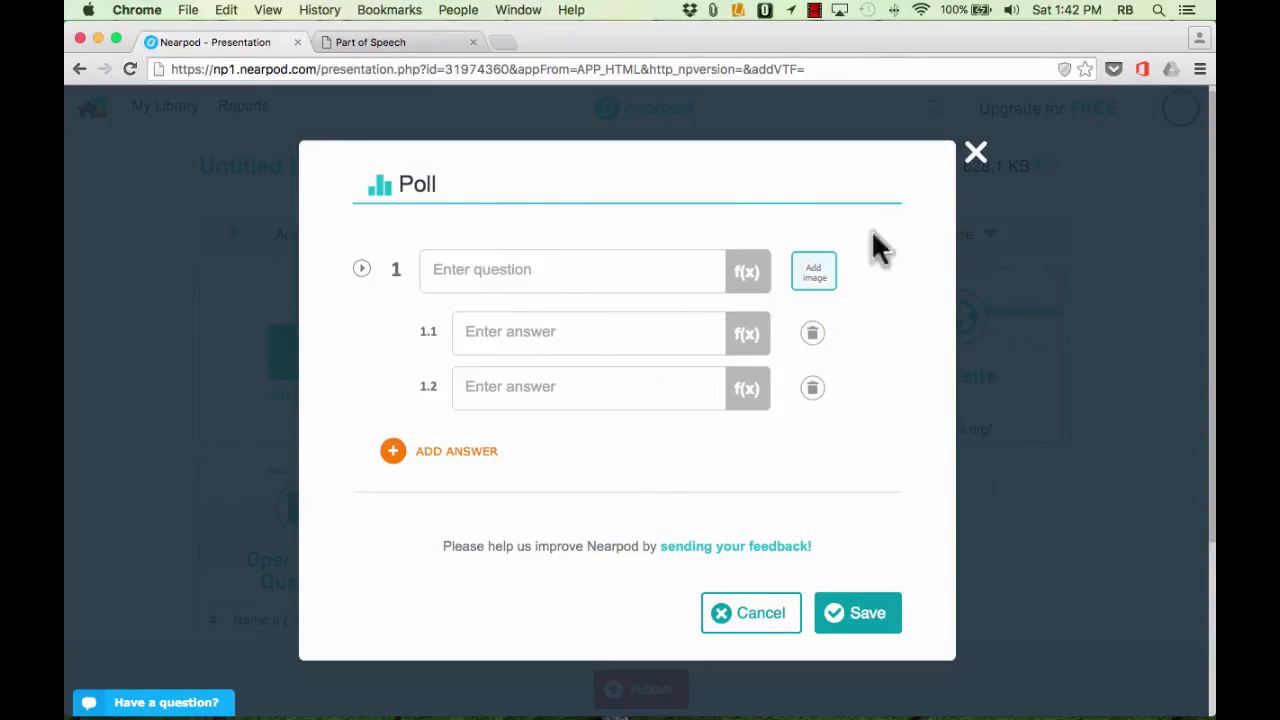
click(976, 160)
Start a new quiz activity and title it "Parts of Speech Quiz"
click(851, 443)
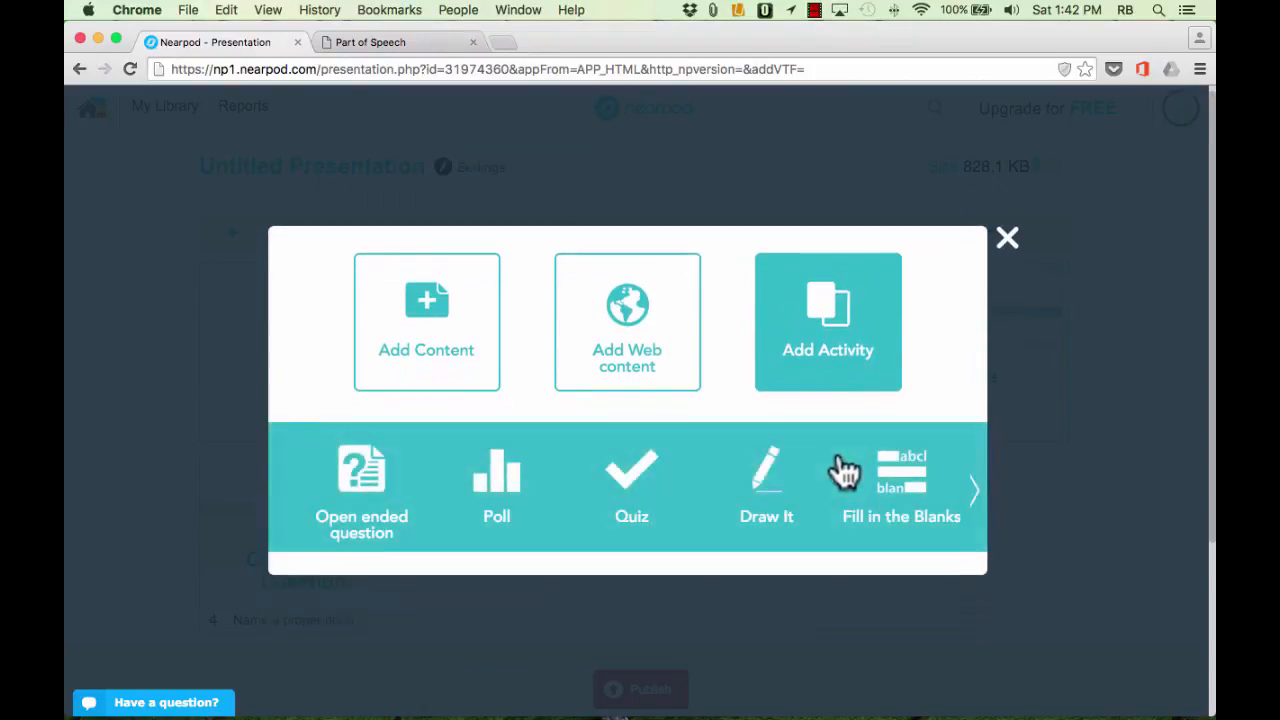
click(638, 490)
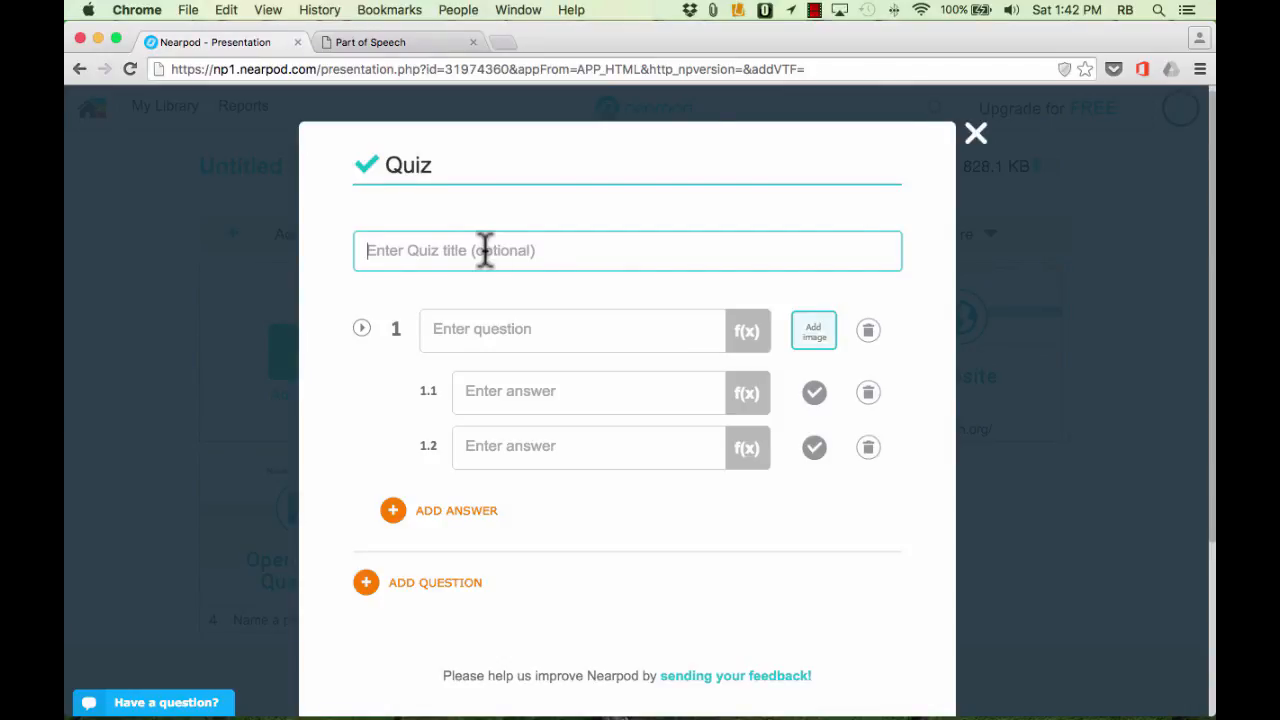
text(Parts of Speech)
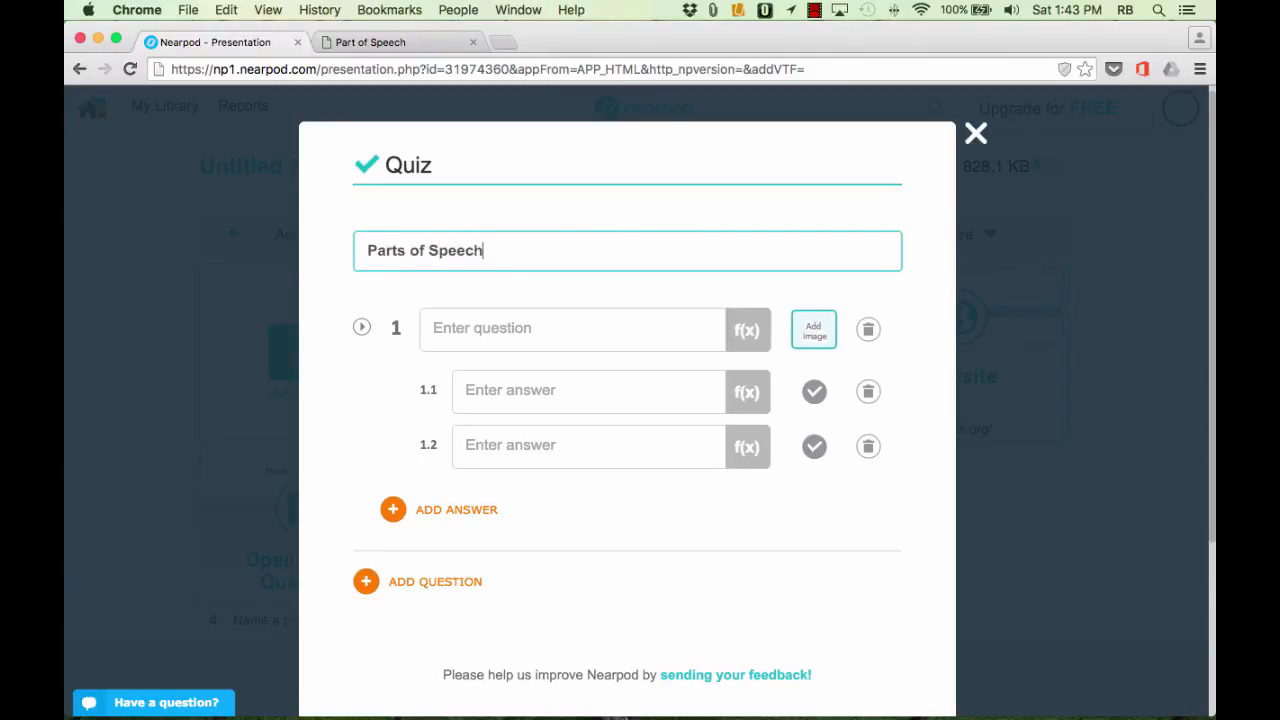
text( Quiz)
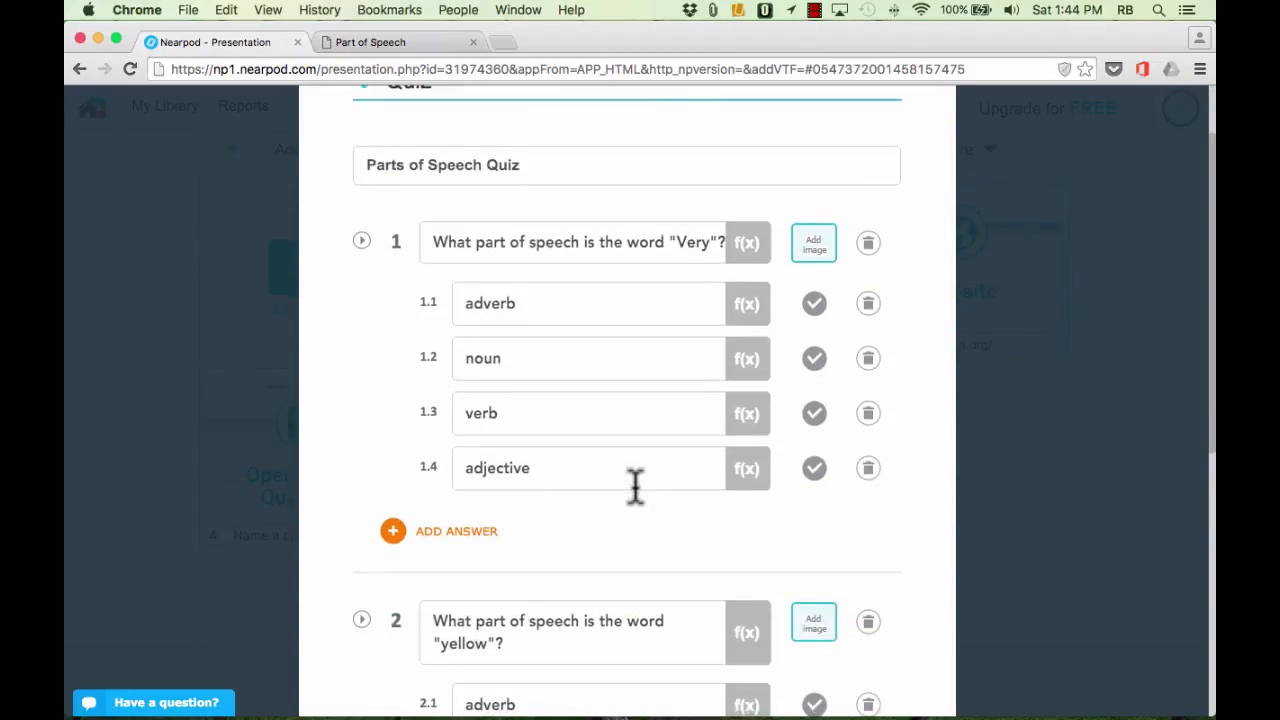
Mark adverb as the correct answer for "Very" and adjective for "yellow", and save the quiz
scroll(636, 485, down, 3)
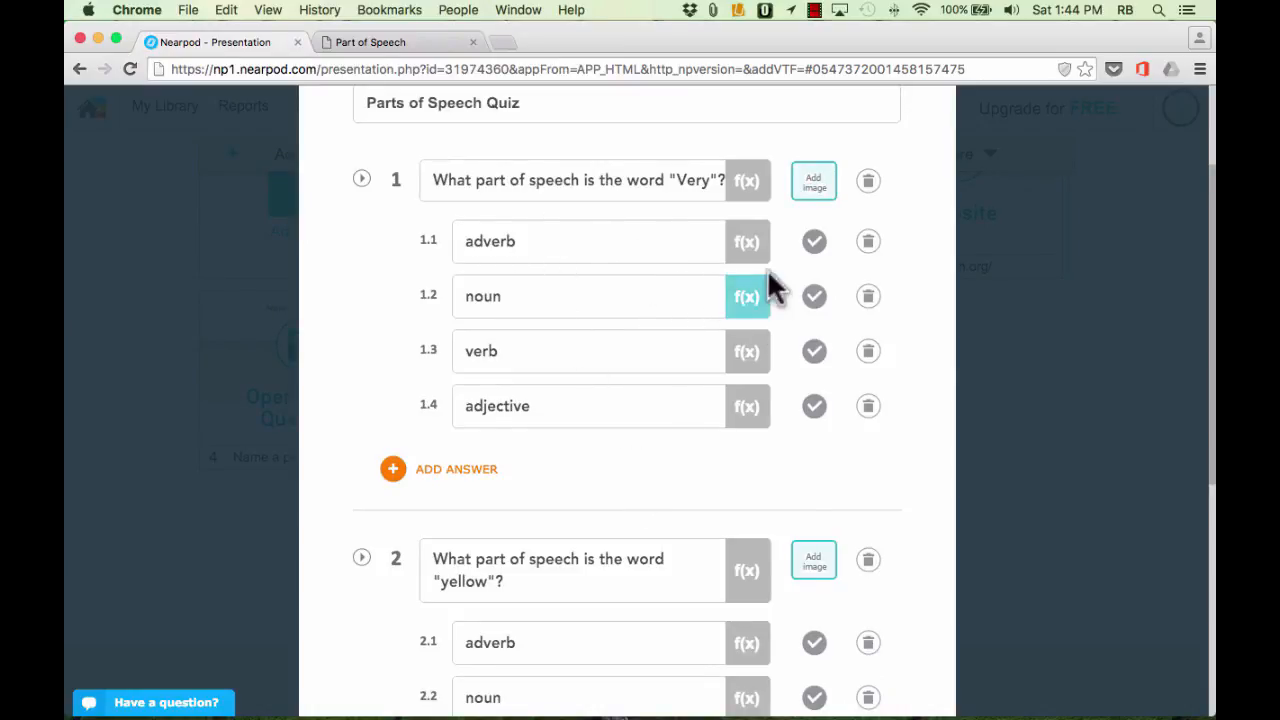
click(816, 250)
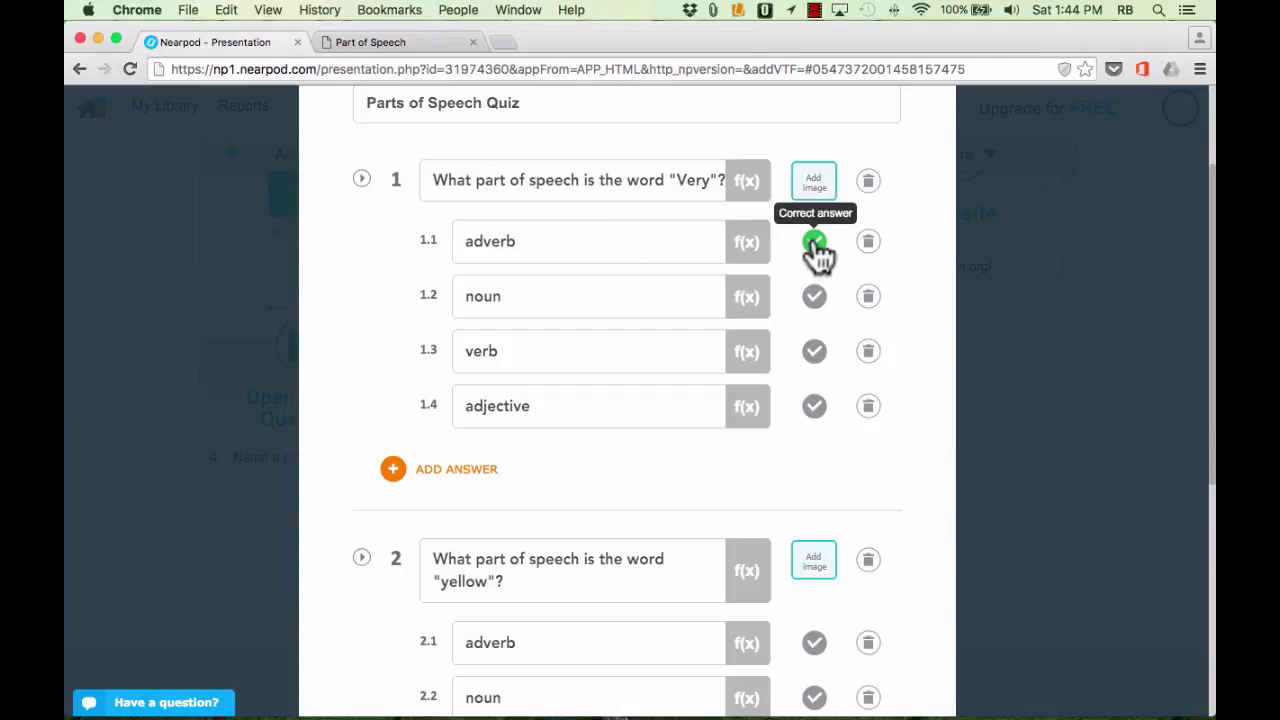
scroll(800, 486, down, 5)
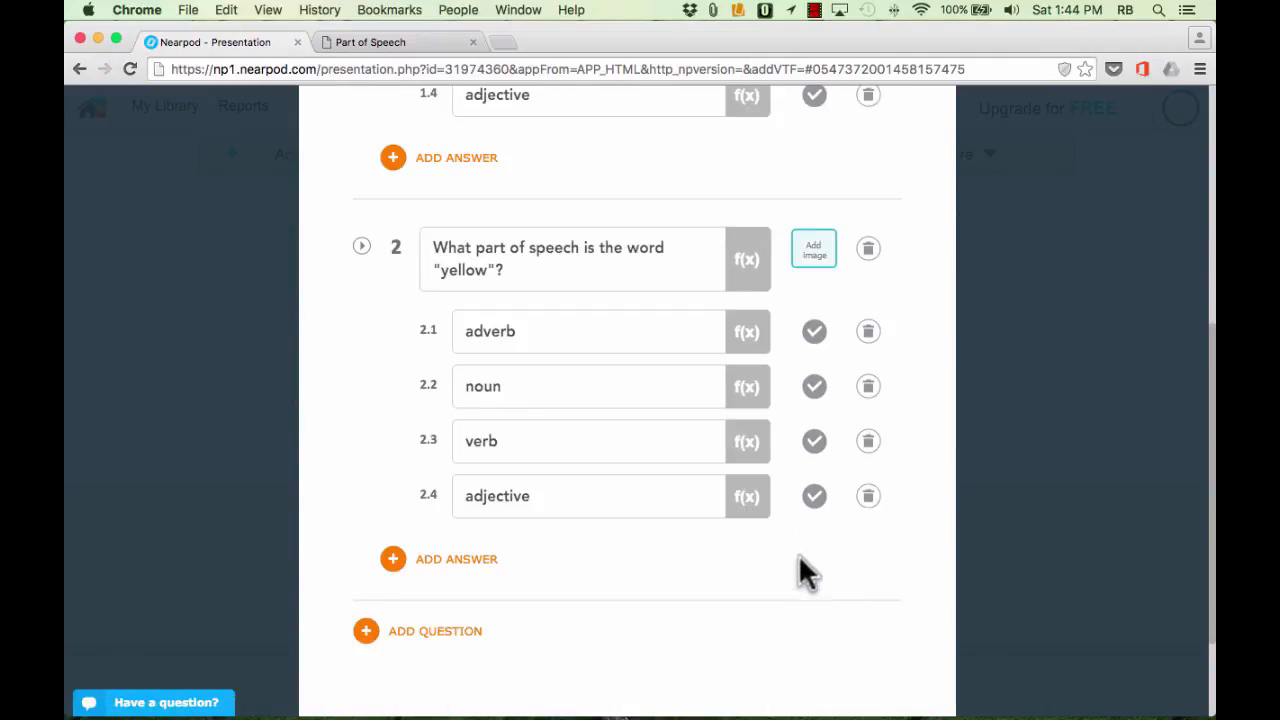
click(814, 500)
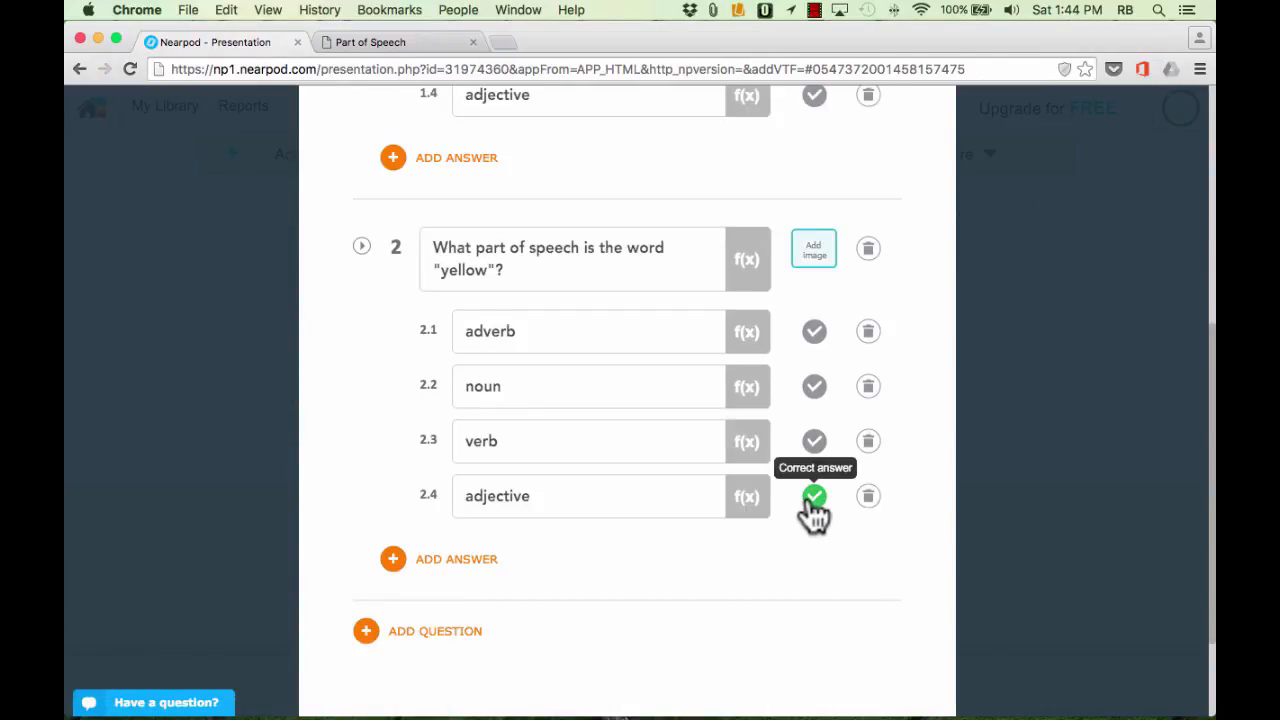
scroll(814, 505, down, 3)
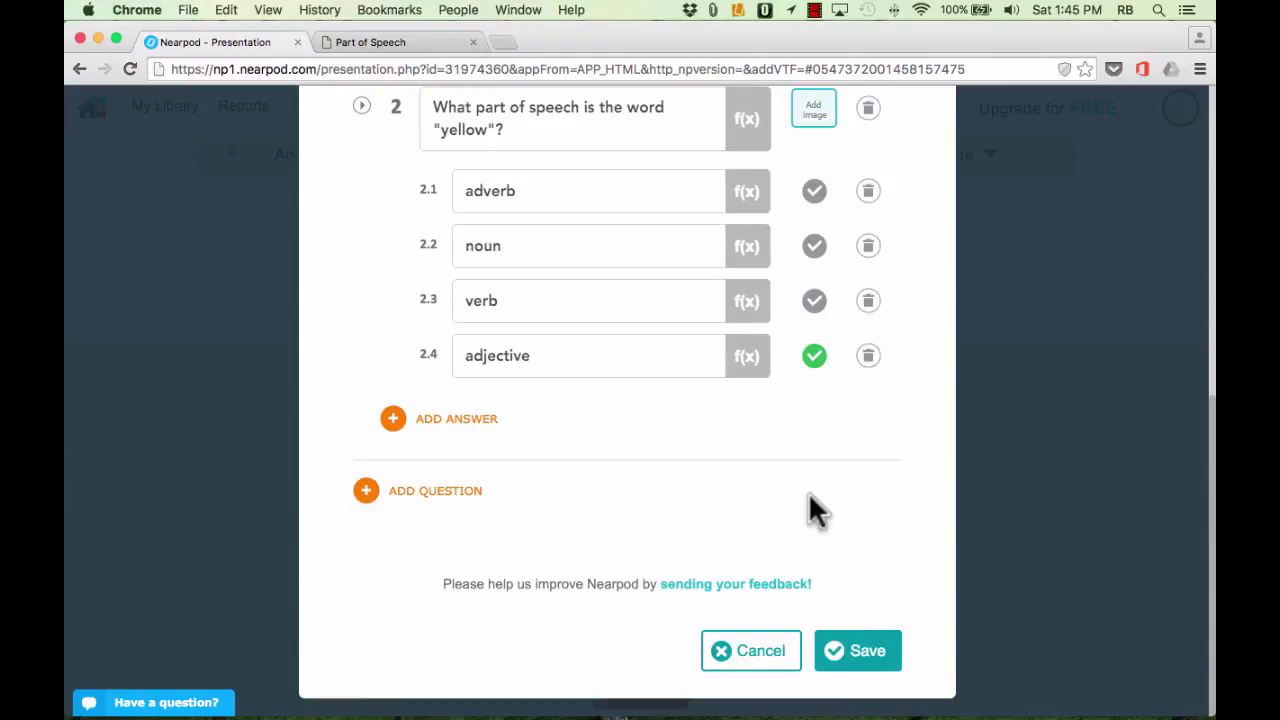
click(860, 652)
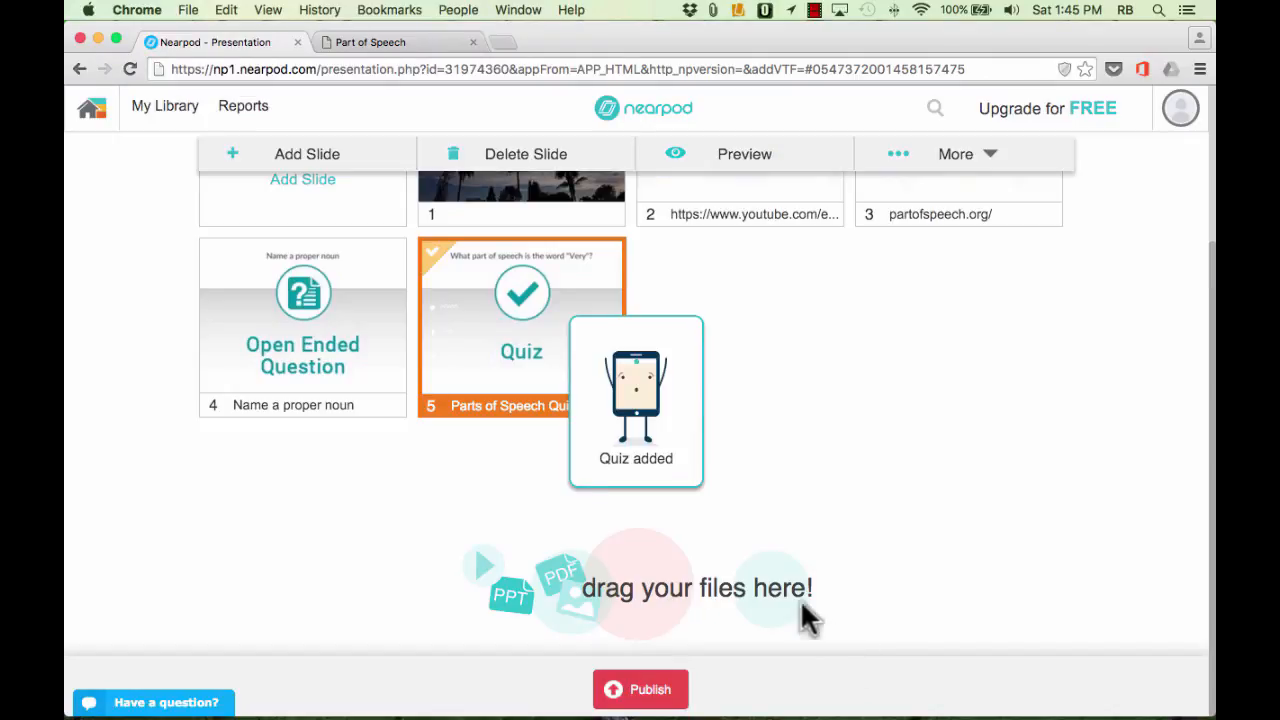
Add a Draw It activity with the instructions "Draw a picture of one of your favorite nouns" and save it
scroll(527, 380, up, 3)
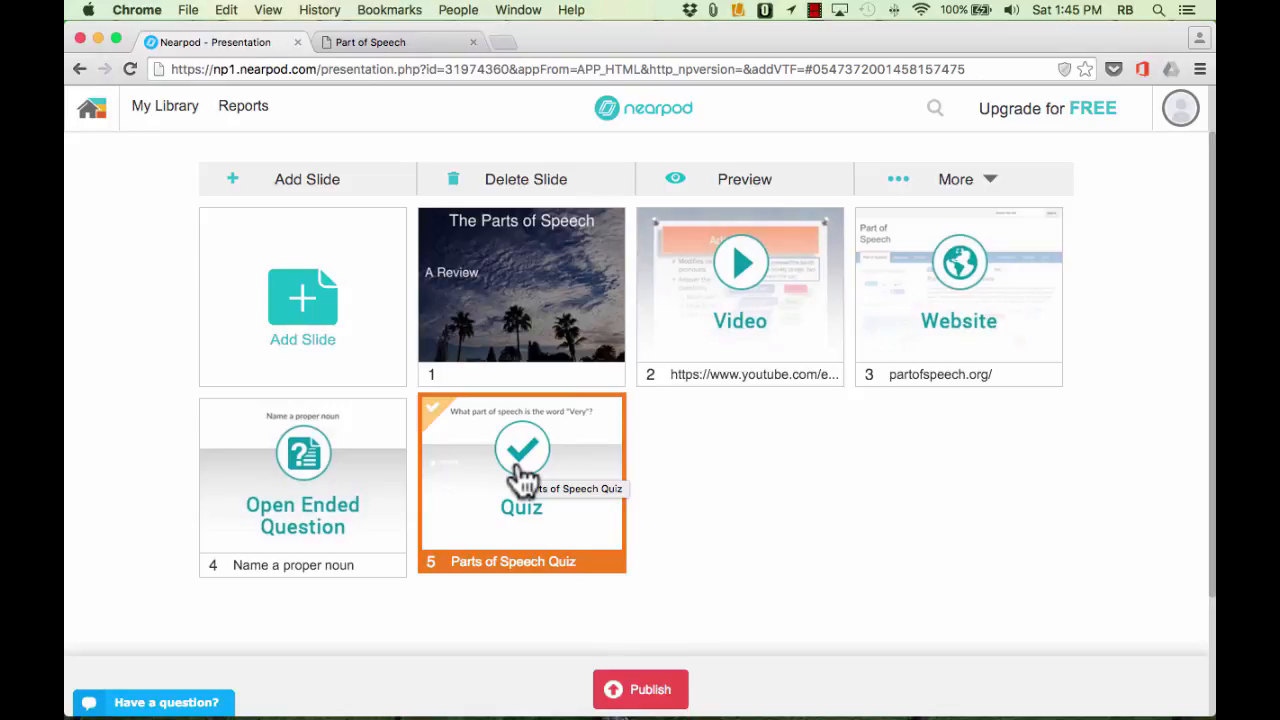
click(312, 315)
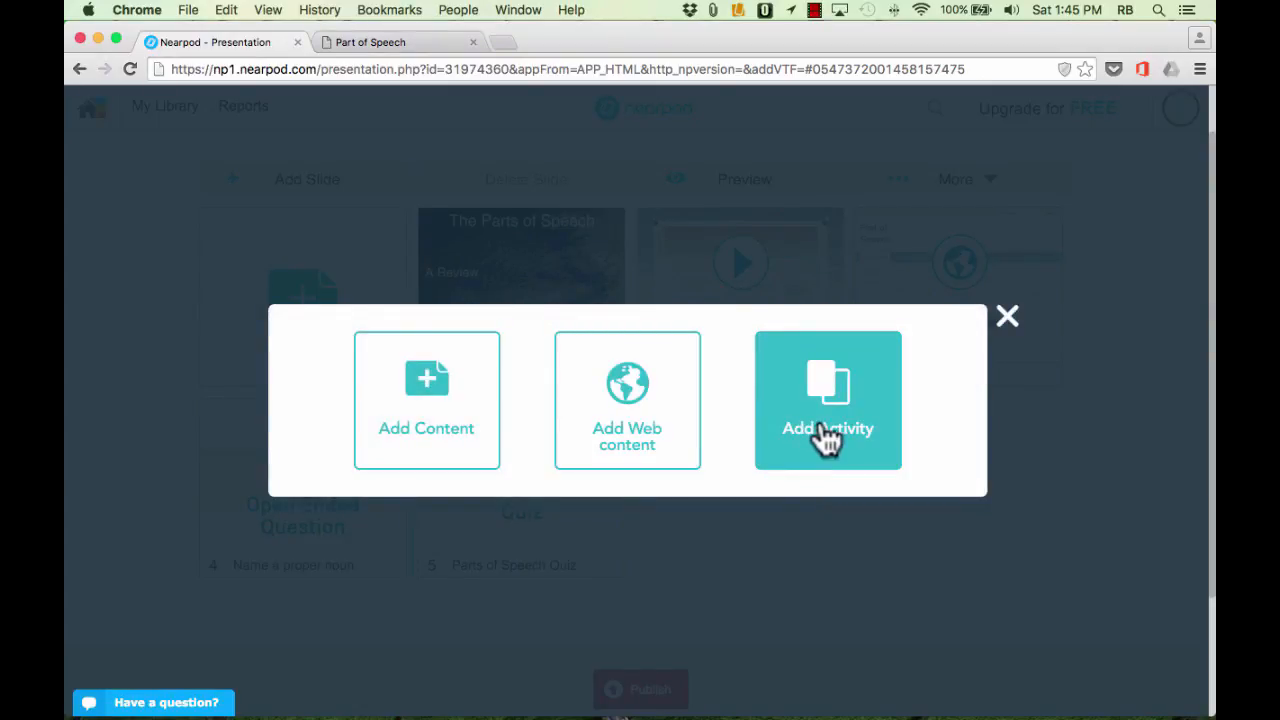
click(826, 437)
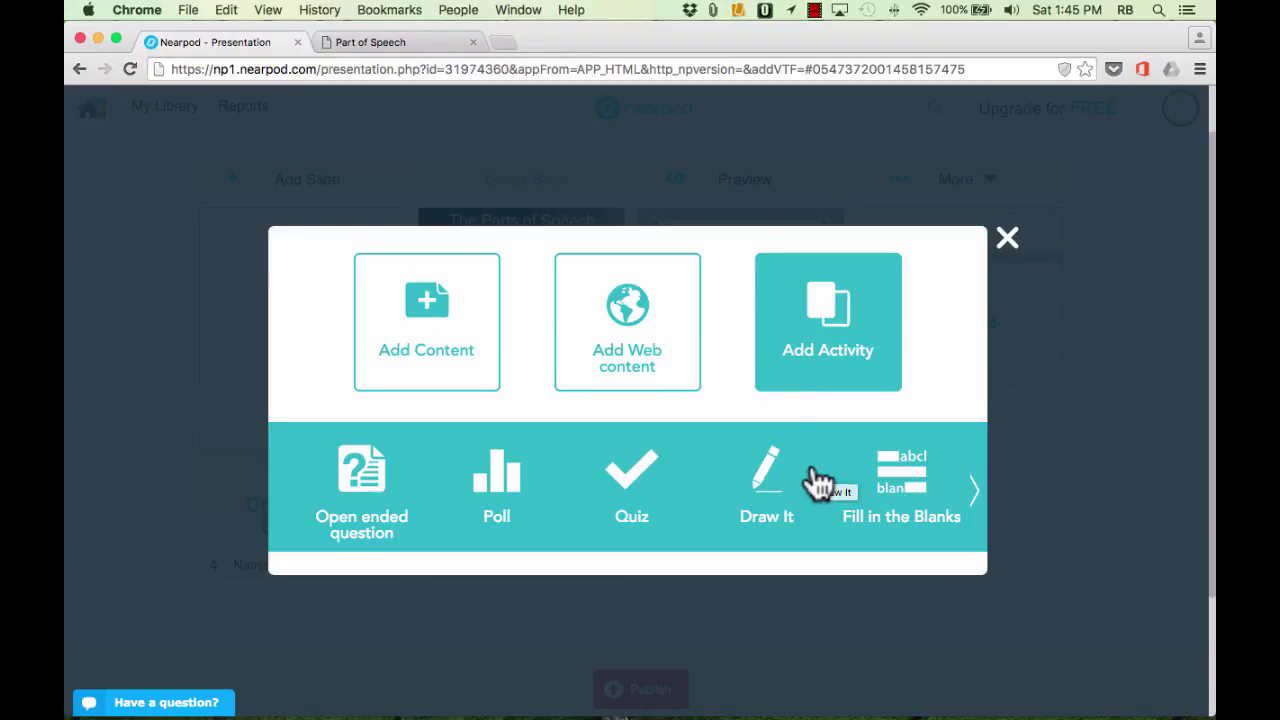
click(765, 493)
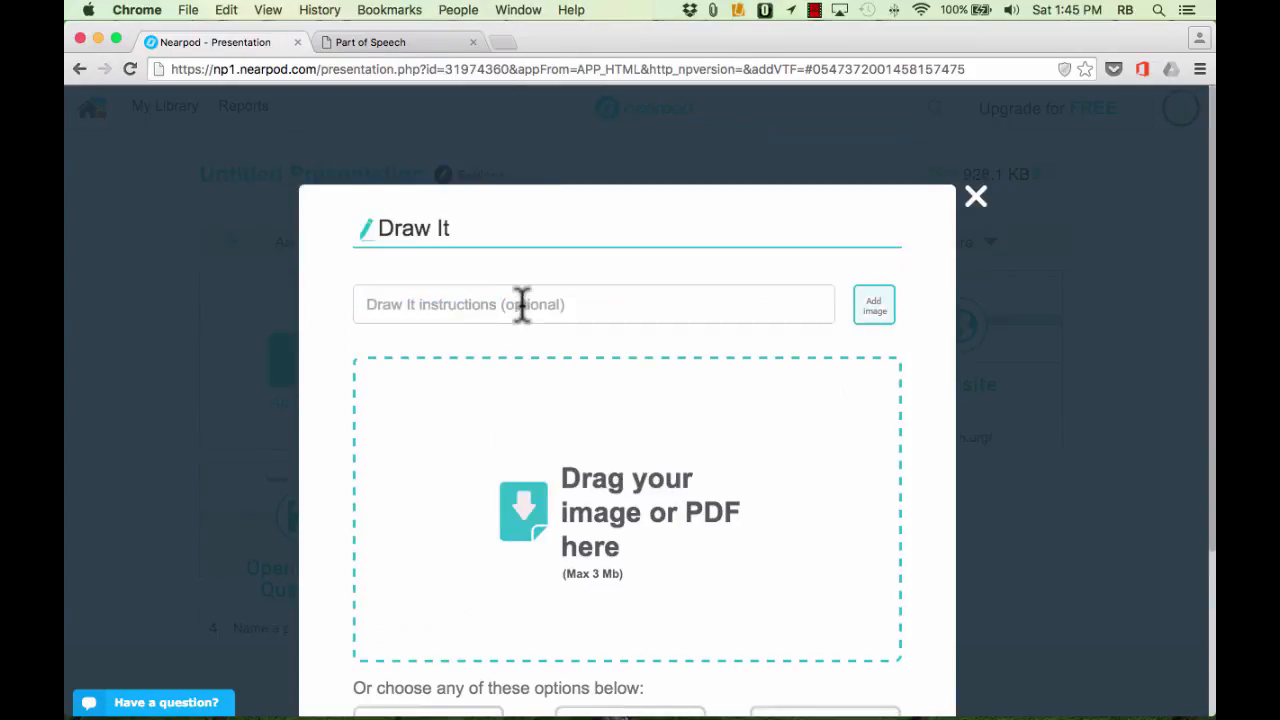
click(468, 302)
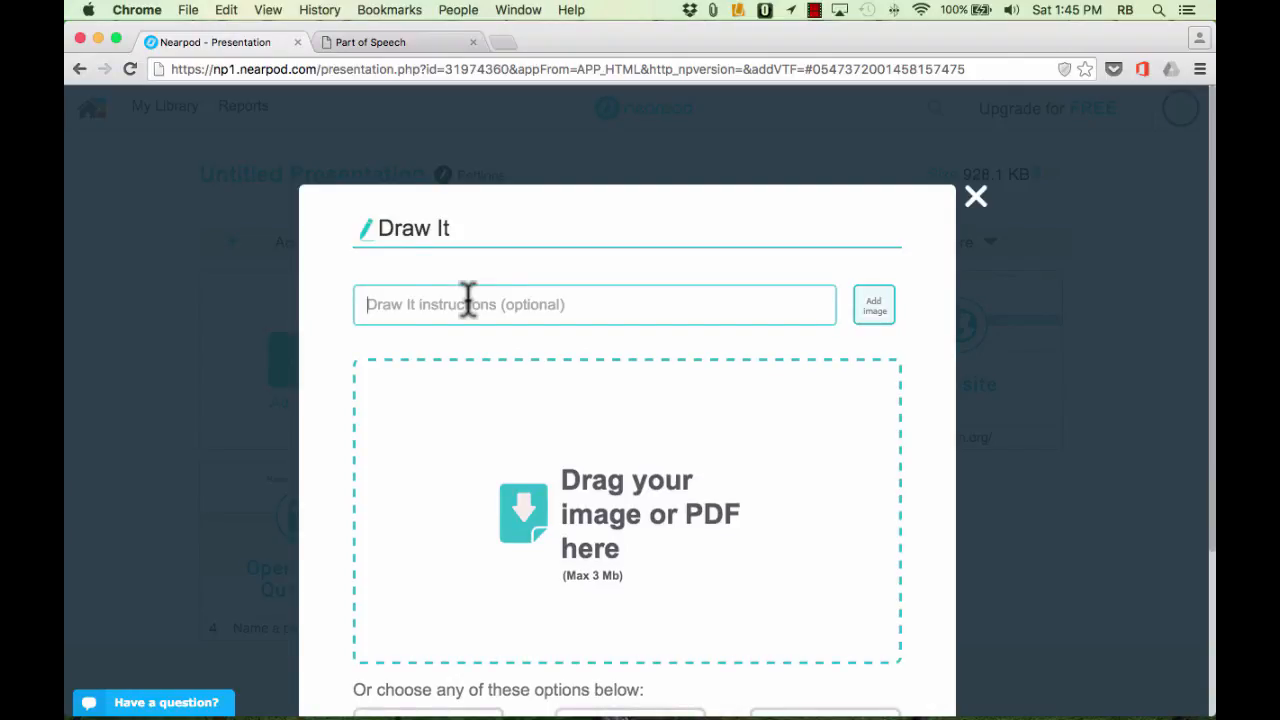
text(Draw a picture )
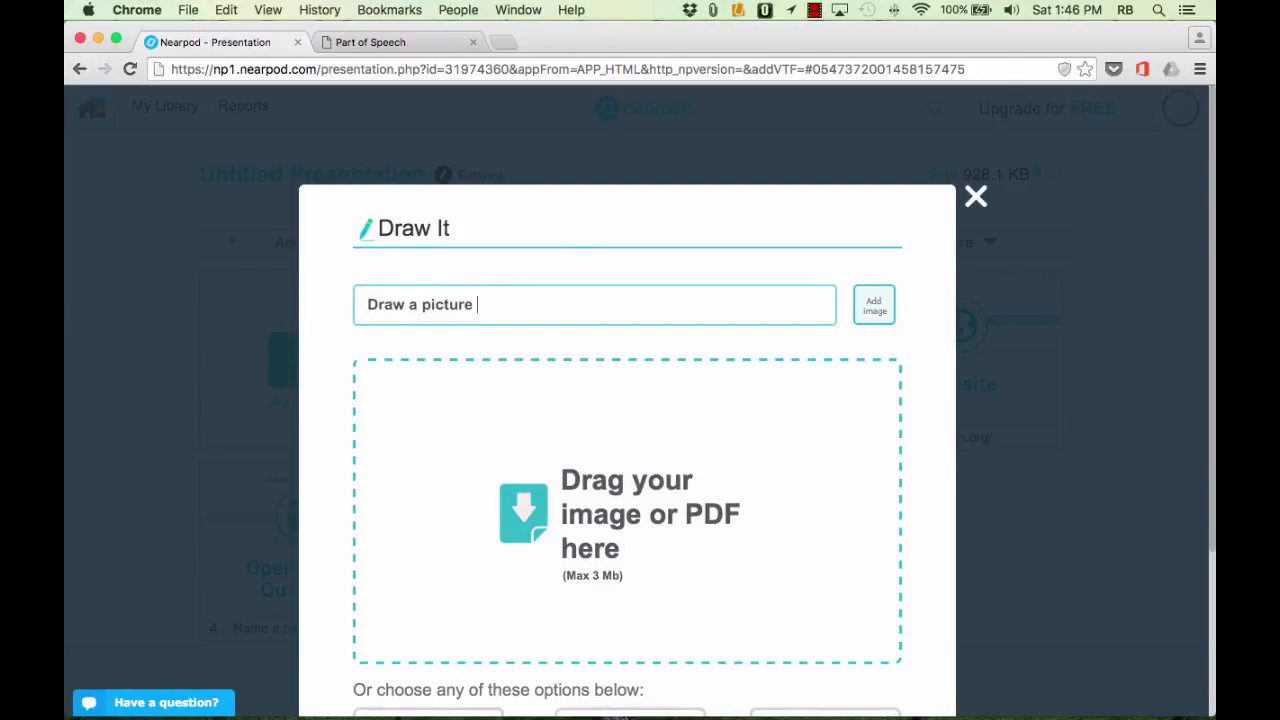
text(of one of your favorite )
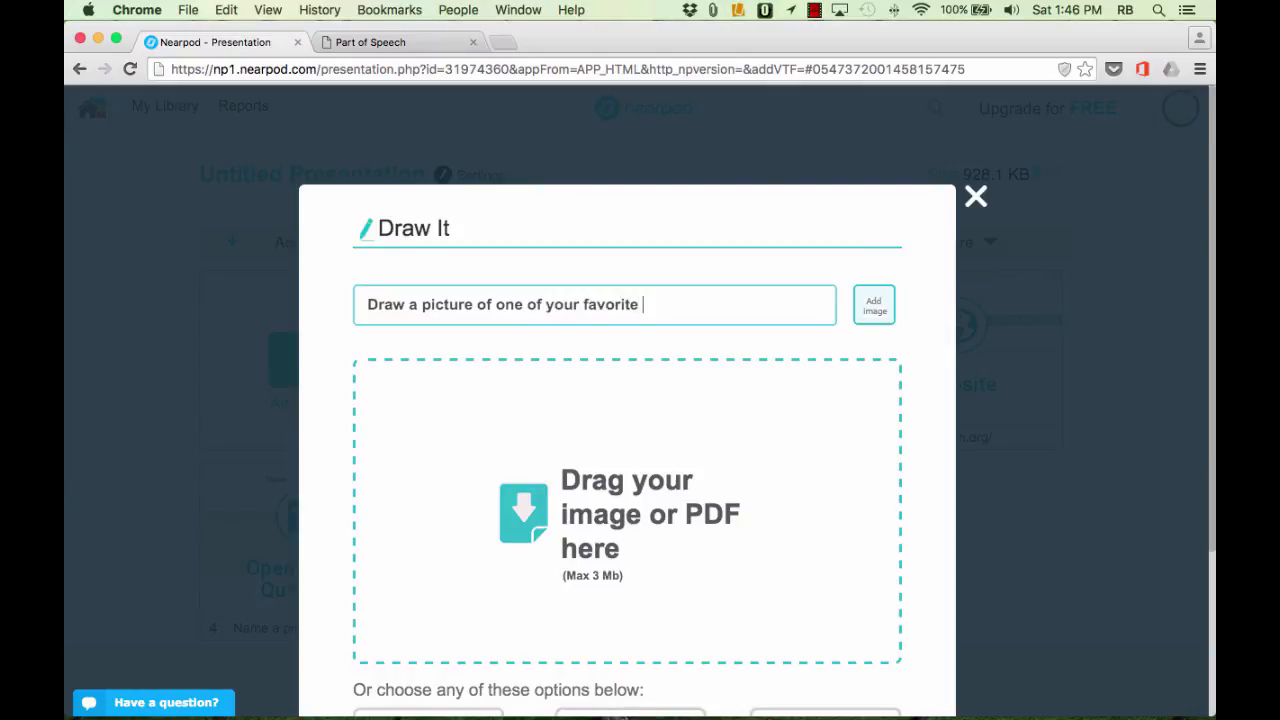
text(nouns)
scroll(709, 553, down, 2)
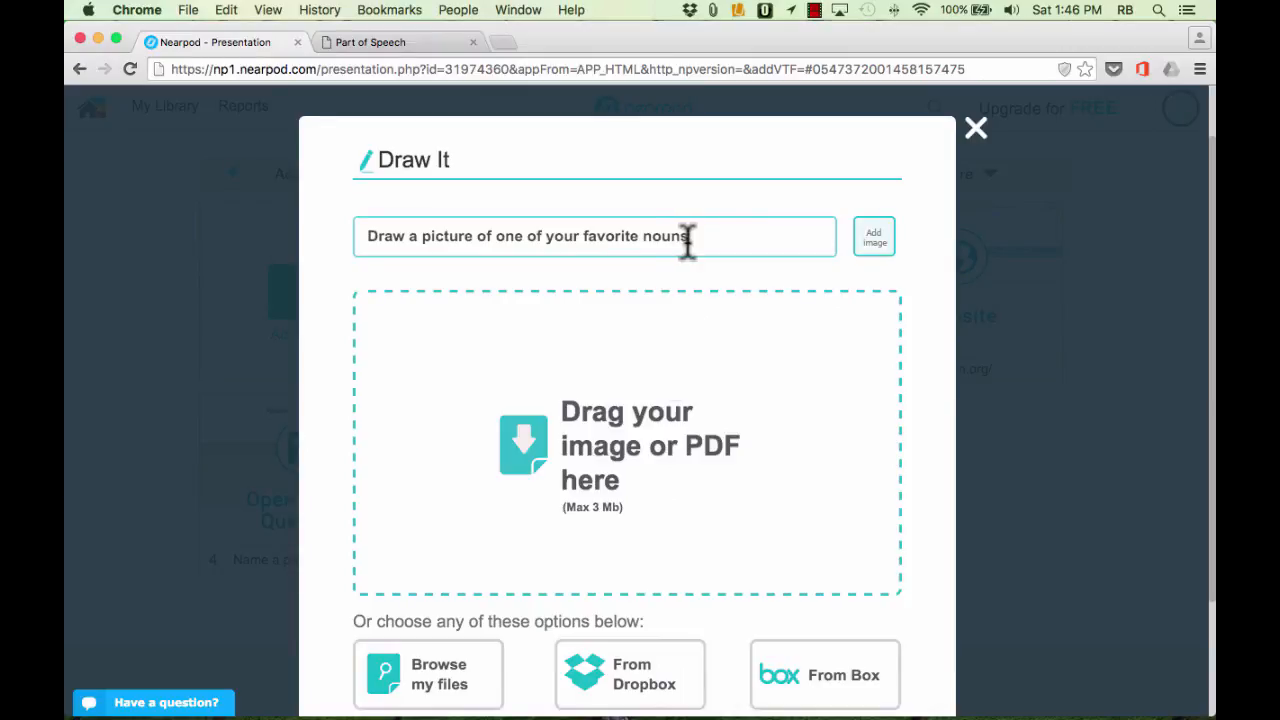
scroll(791, 360, down, 4)
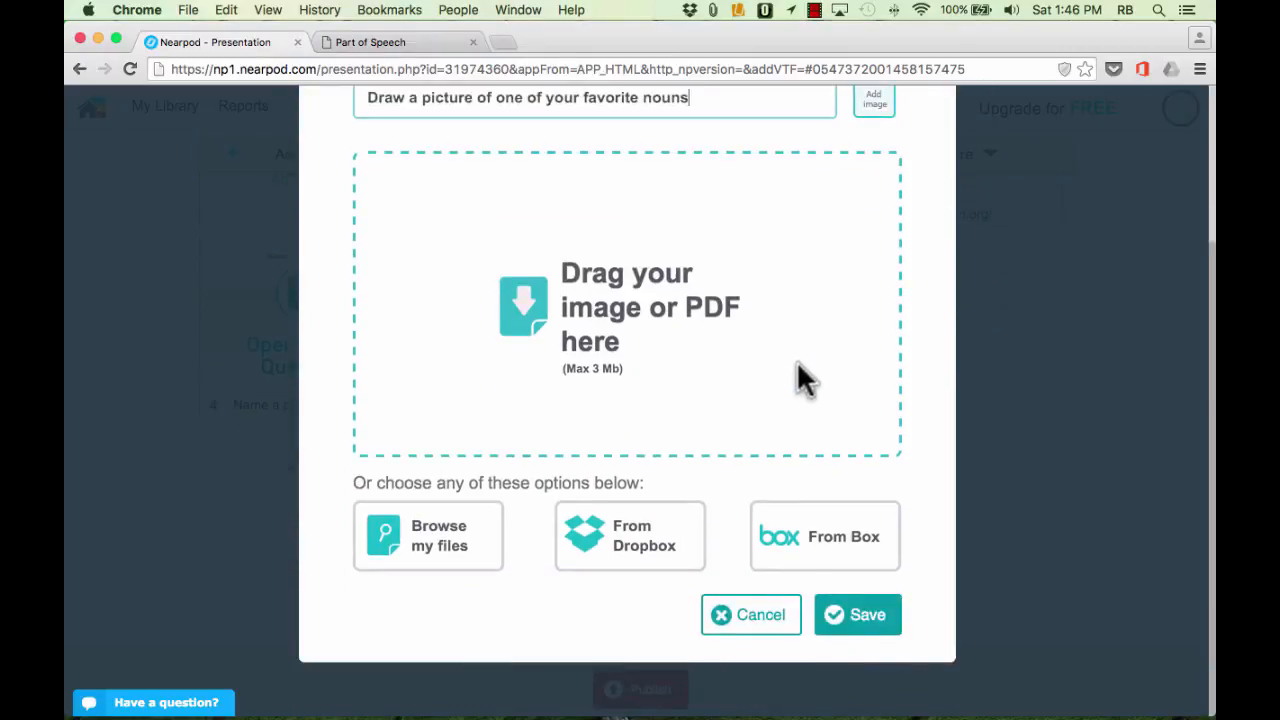
click(857, 617)
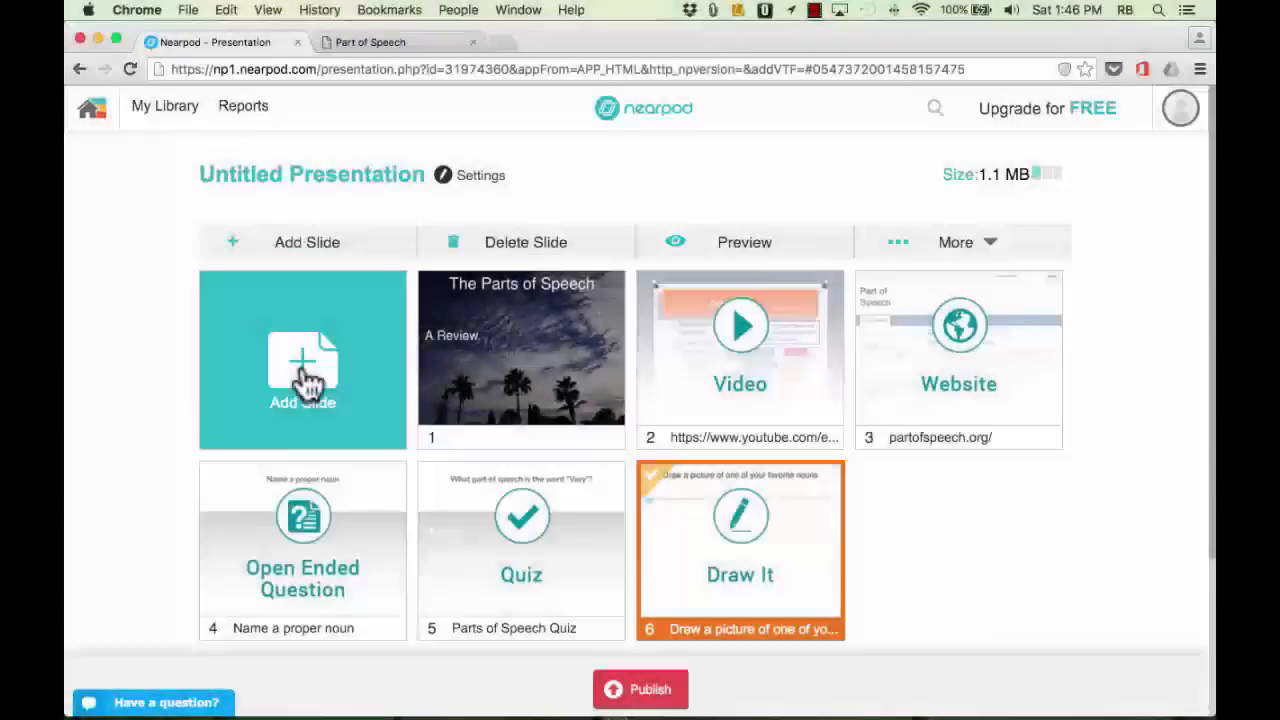
Add a Fill in the Blanks activity with the text "Hi, how are you?", making "how" the blank word
click(302, 363)
click(808, 428)
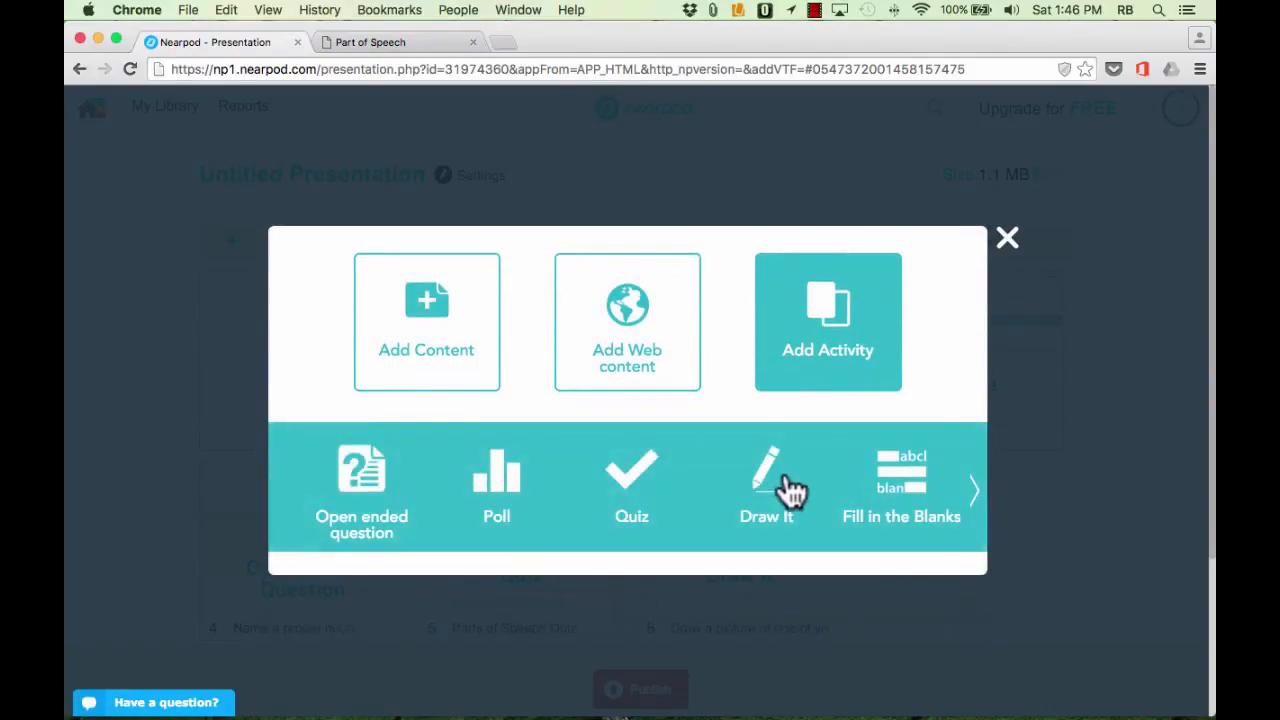
click(910, 490)
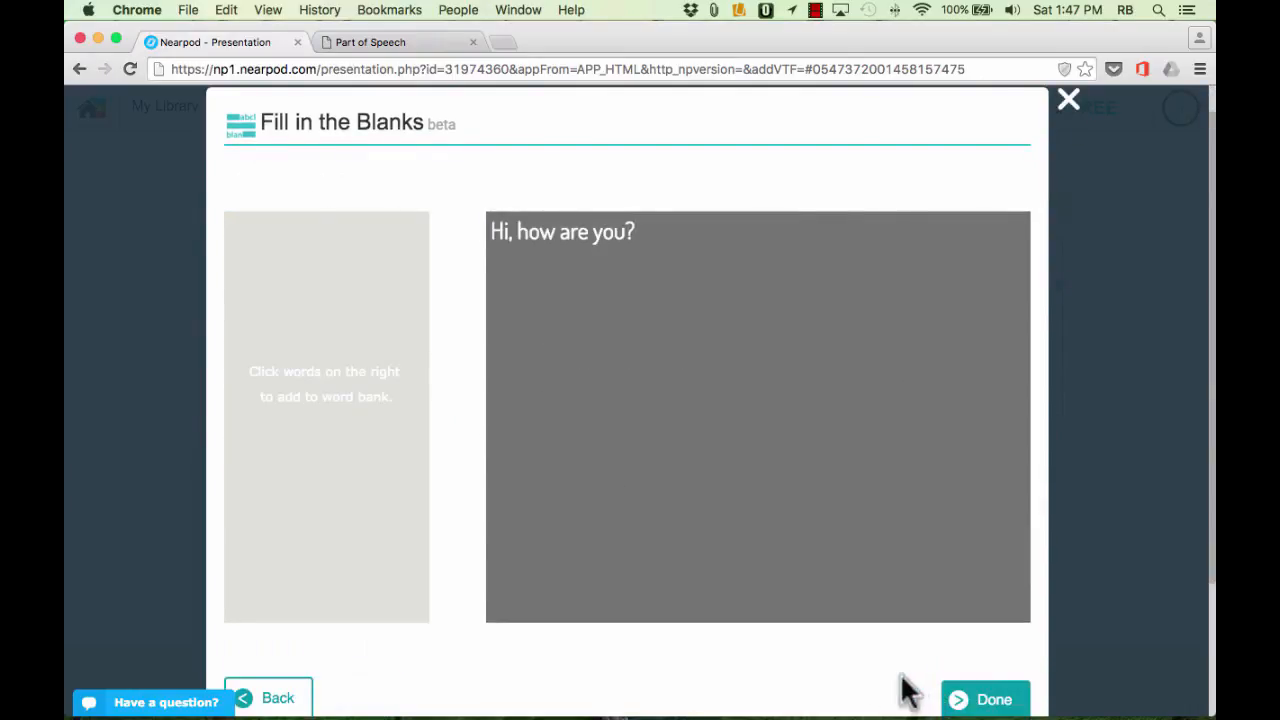
click(537, 238)
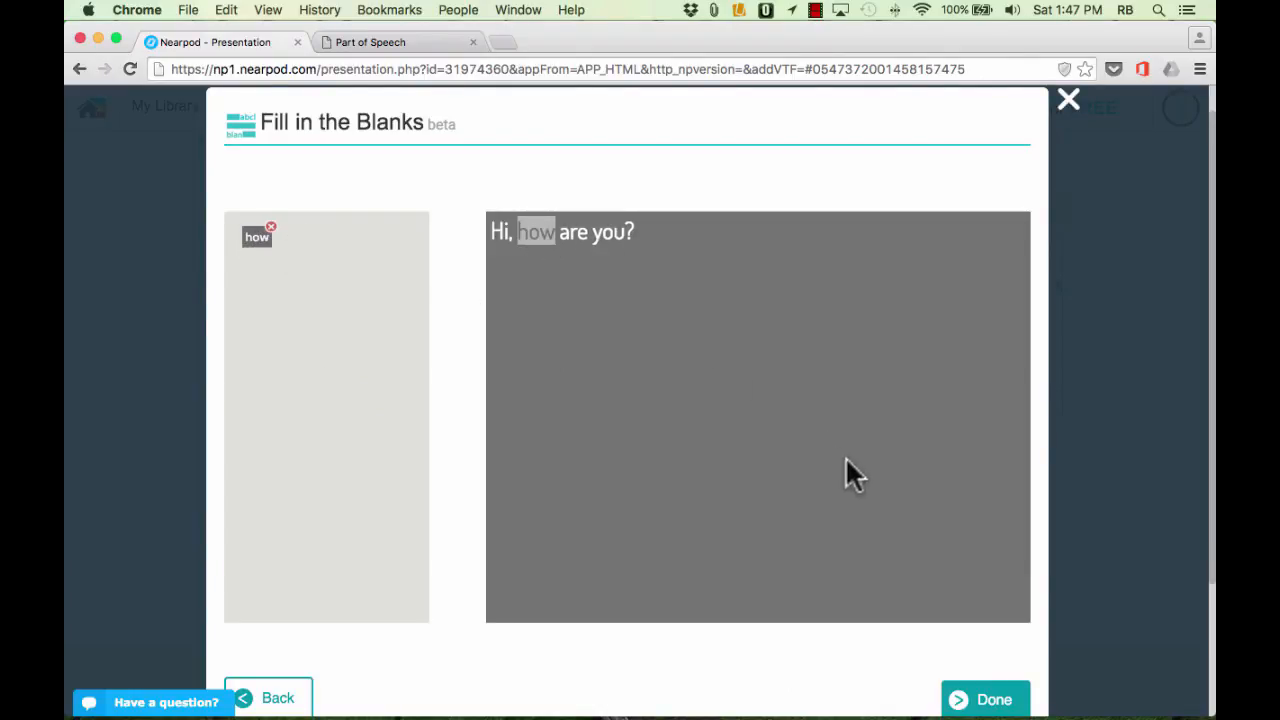
click(992, 702)
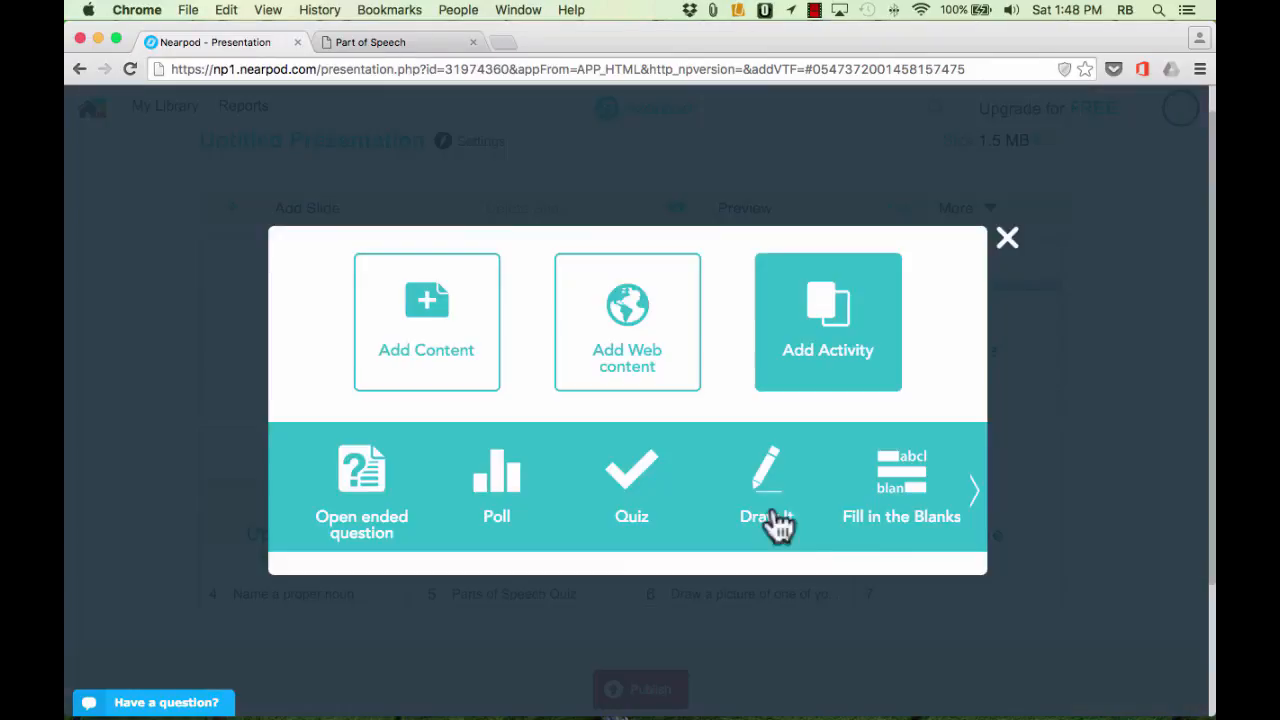
Check the Memory Test activity's availability, and close the slide options without adding it
click(973, 490)
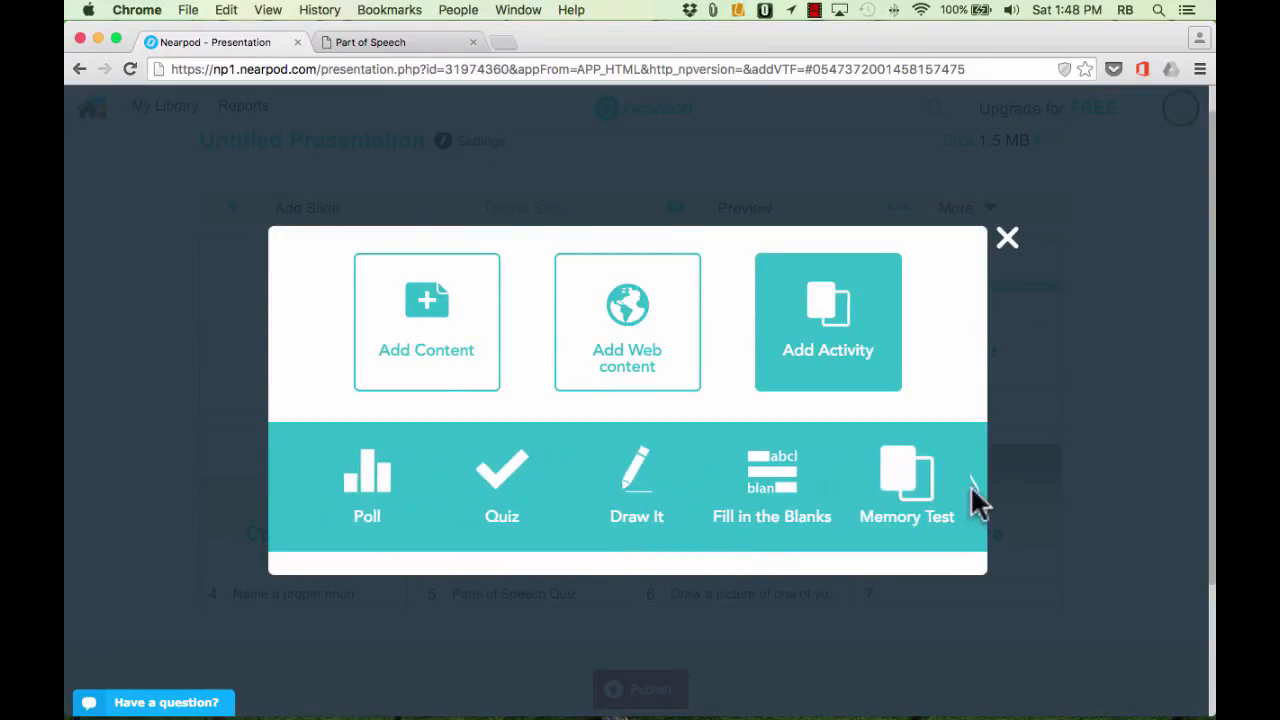
click(903, 485)
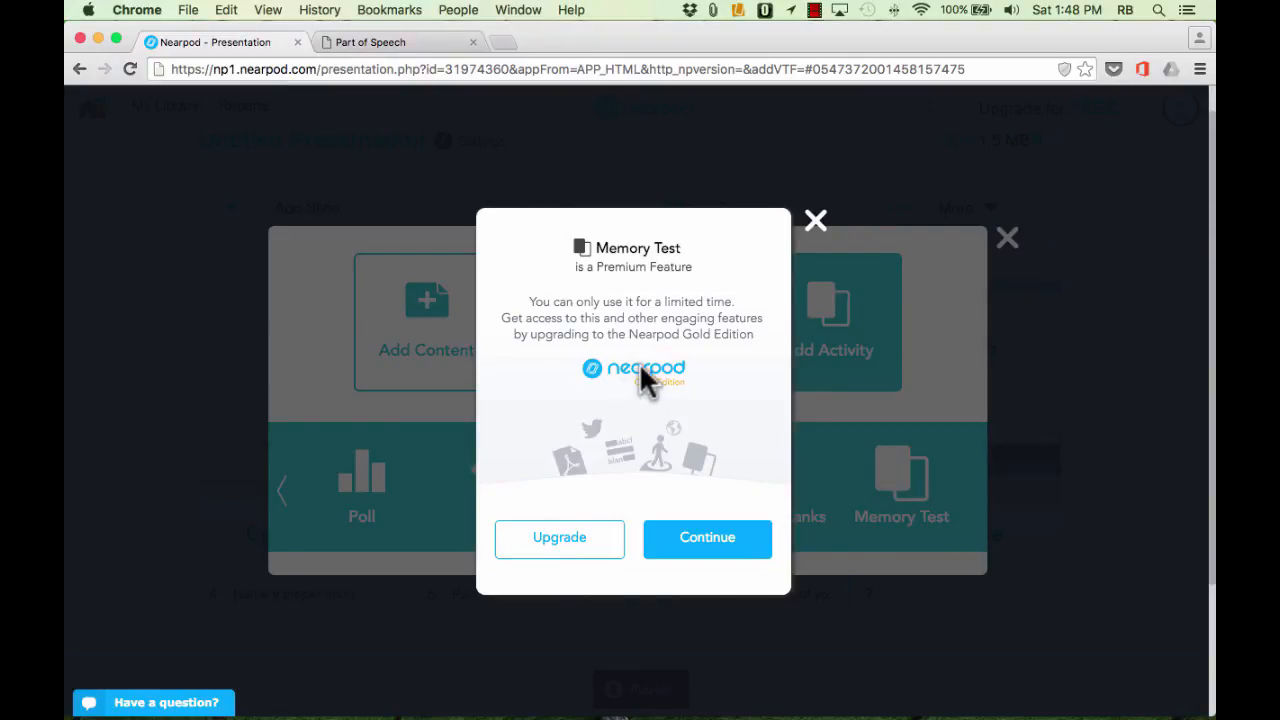
click(817, 222)
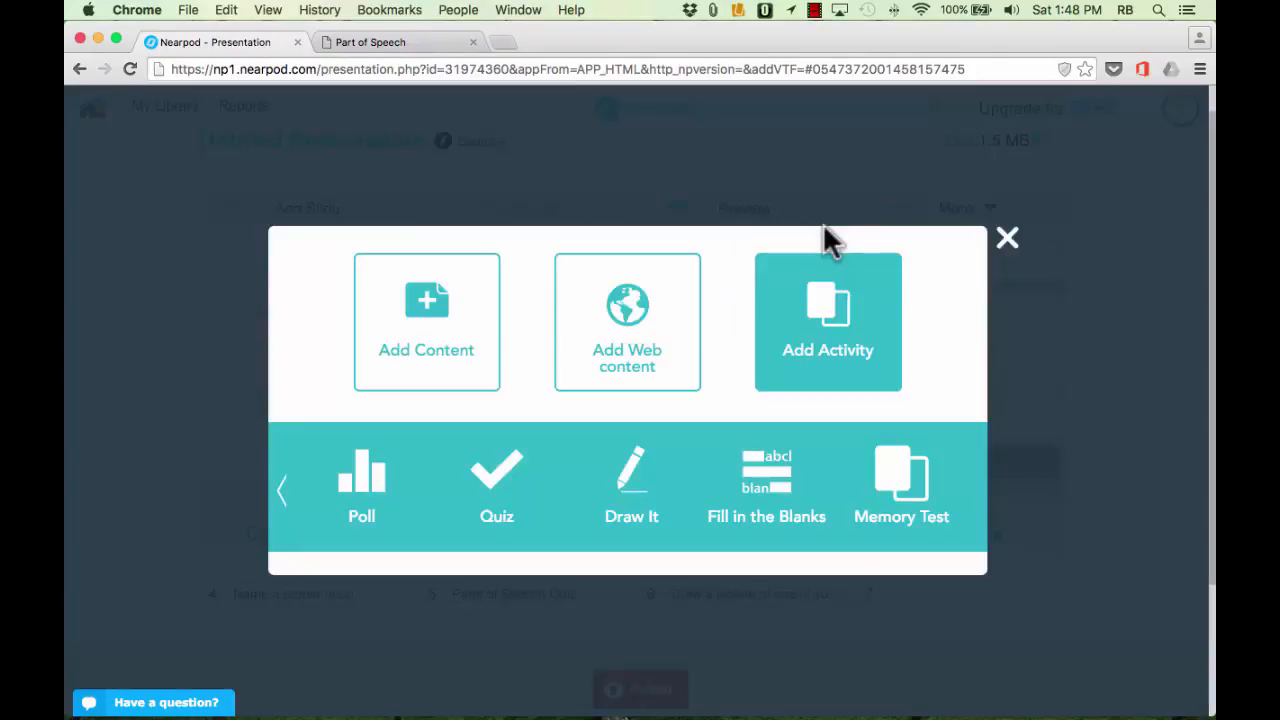
click(1008, 237)
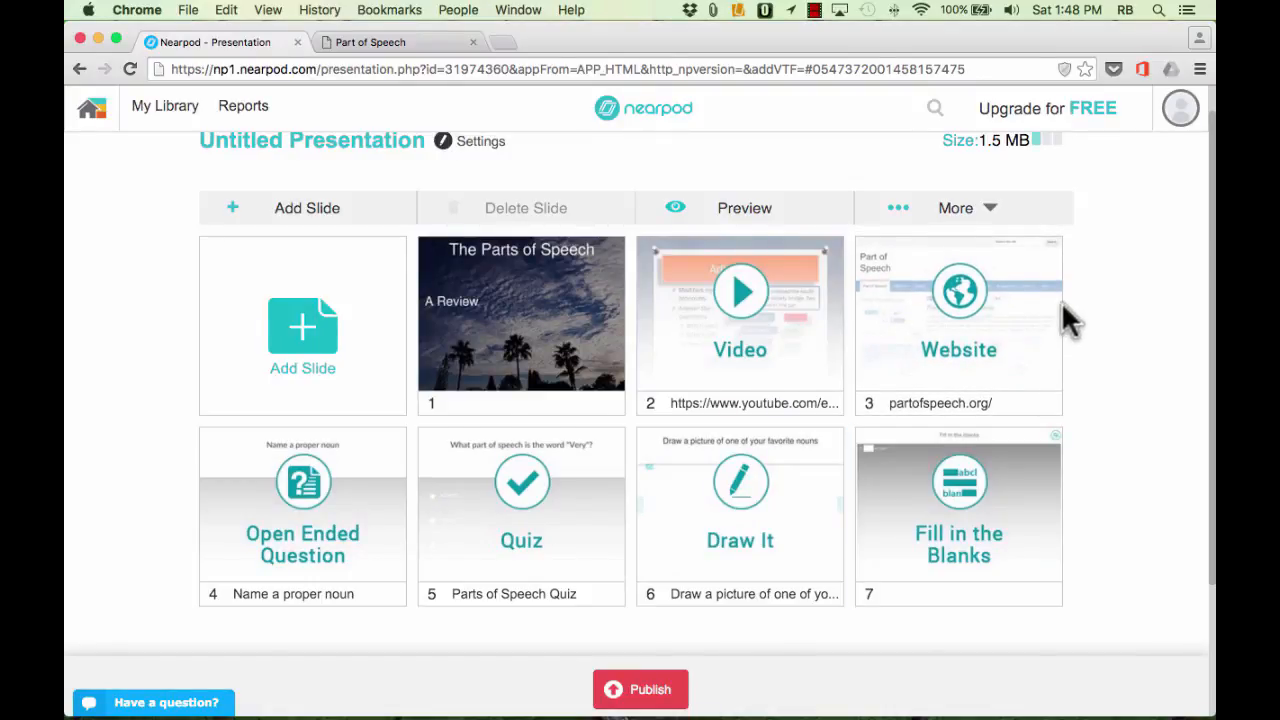
Rename the untitled presentation as "The Parts of Speech"
scroll(1063, 304, up, 1)
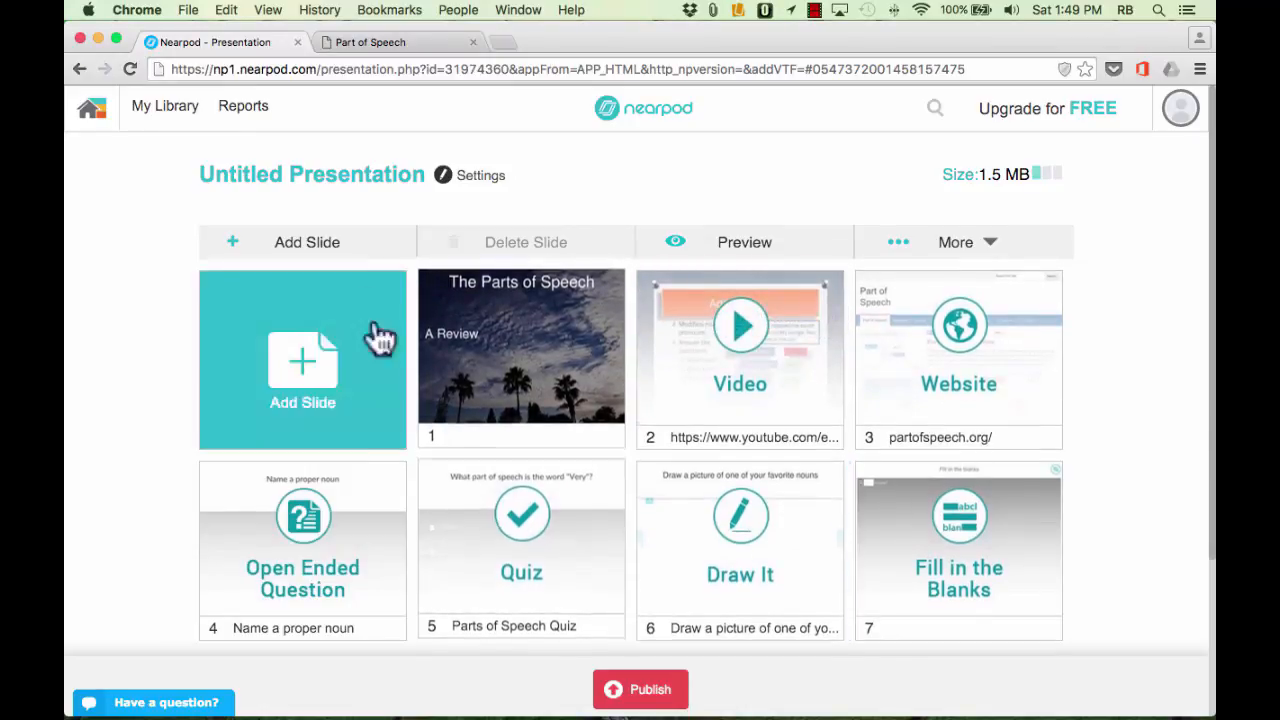
click(320, 175)
click(323, 175)
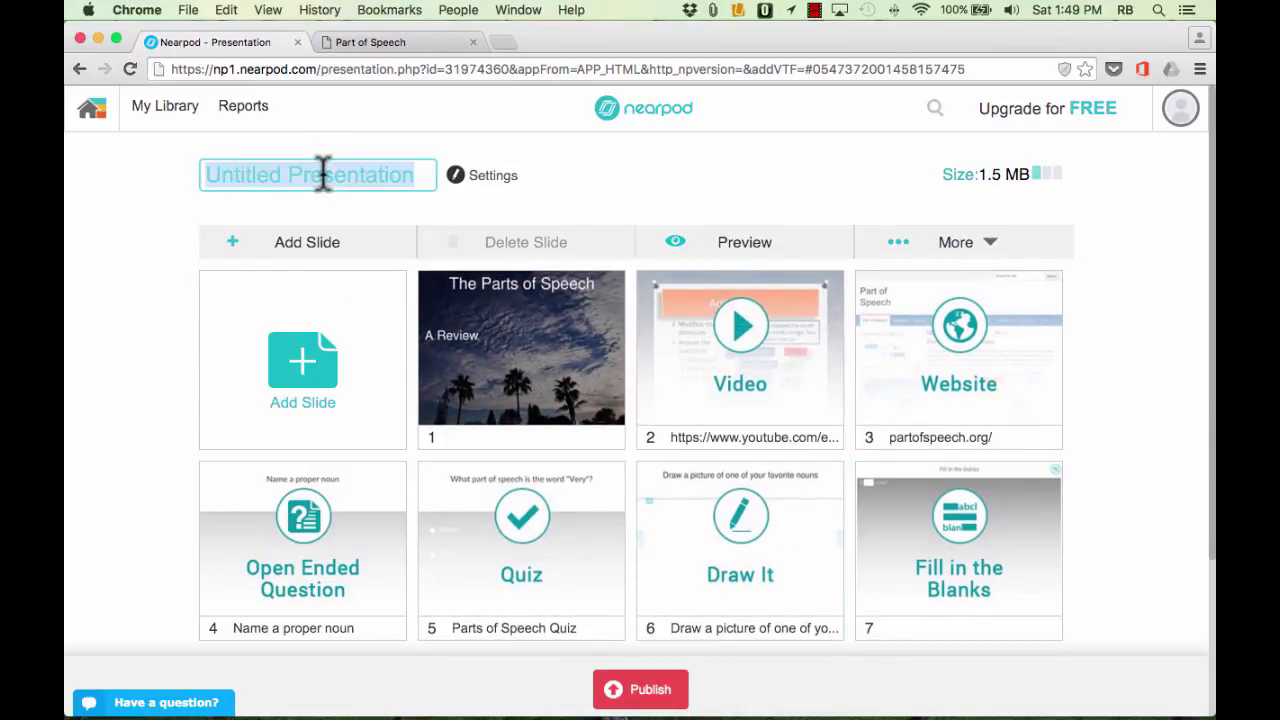
text(The Parts of Spp)
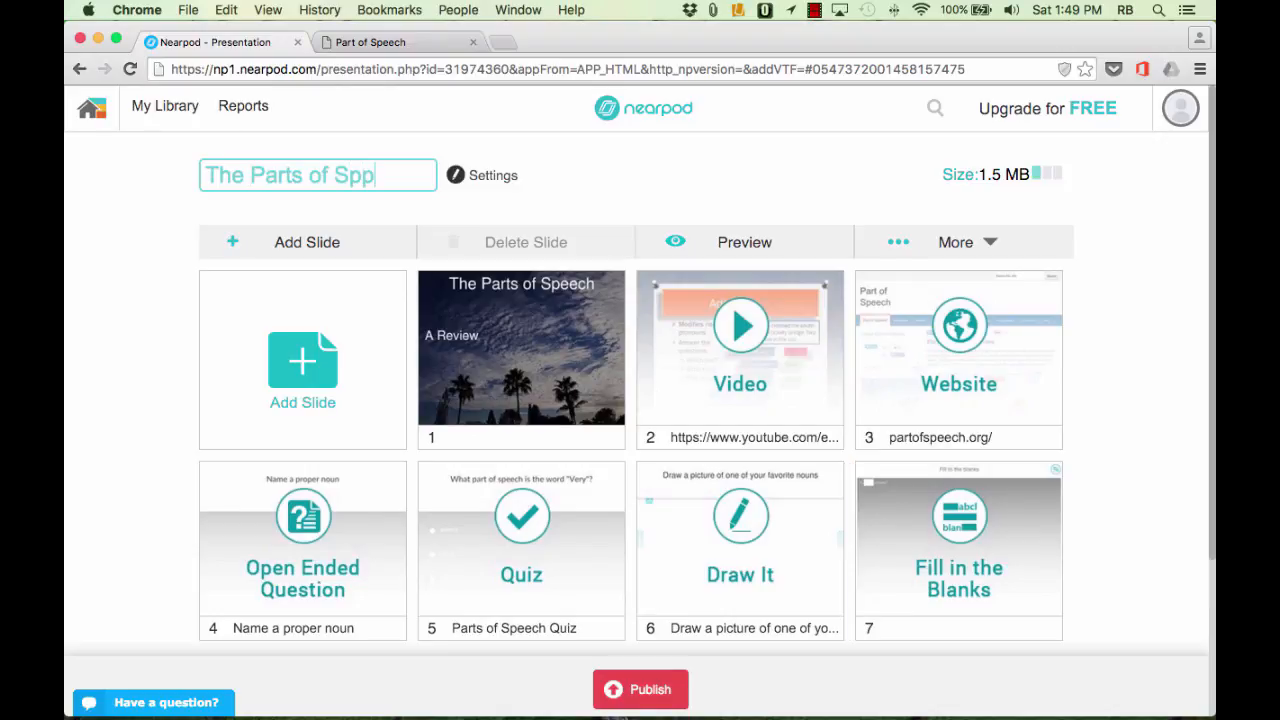
key(BackSpace)
text(eech)
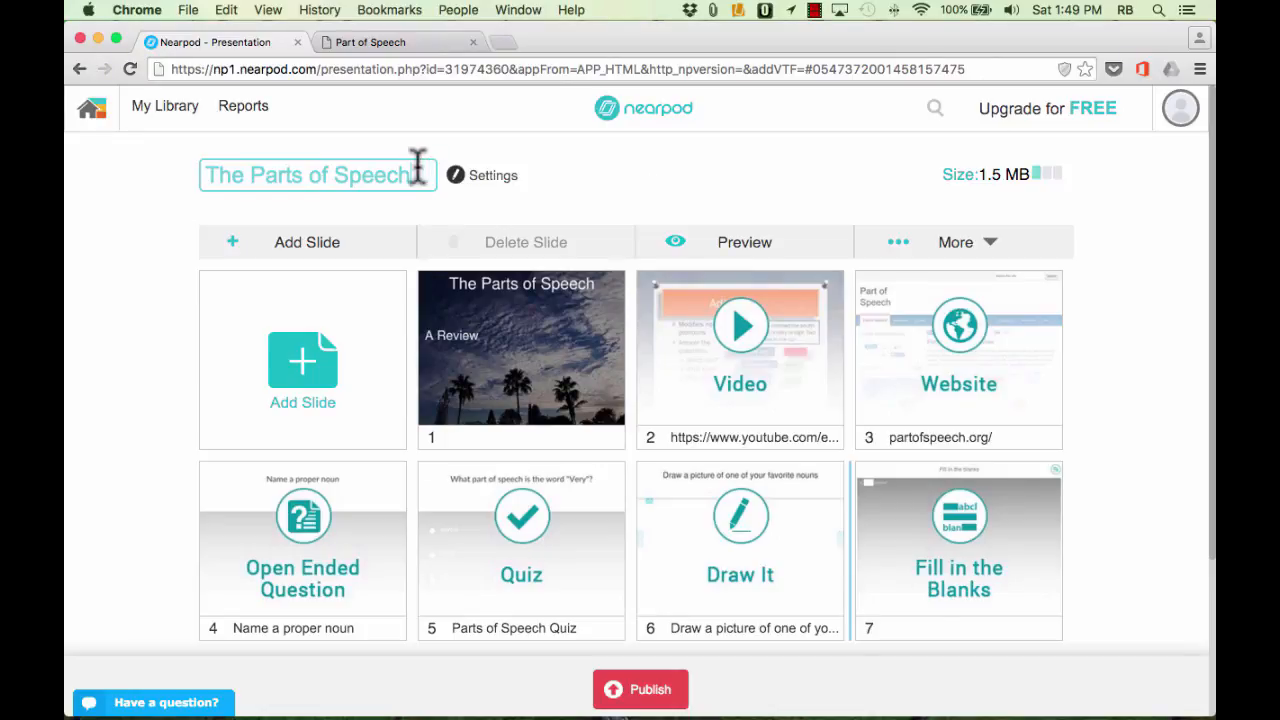
click(602, 165)
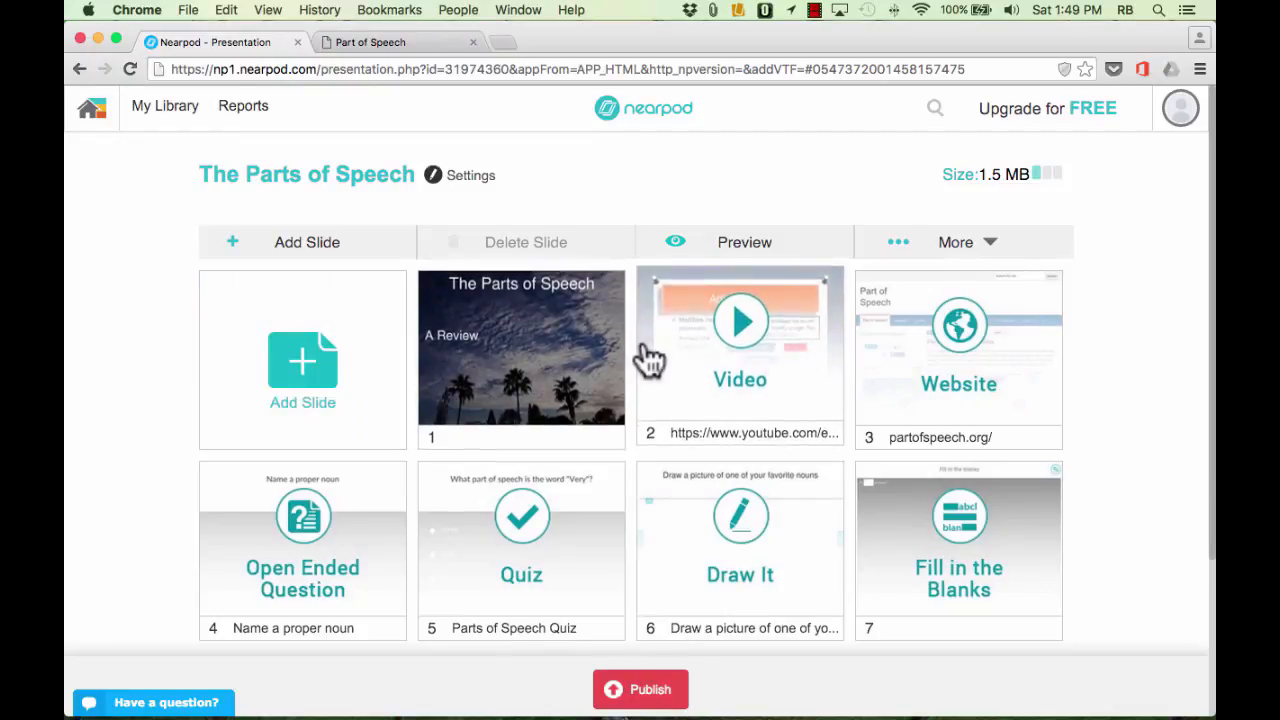
Publish the presentation with the description "fjkals;k fkaskdfkadf as ;kldfadfjskl;ajs df", grades 6th, 7th and 8th, and subject English Language Arts
click(650, 690)
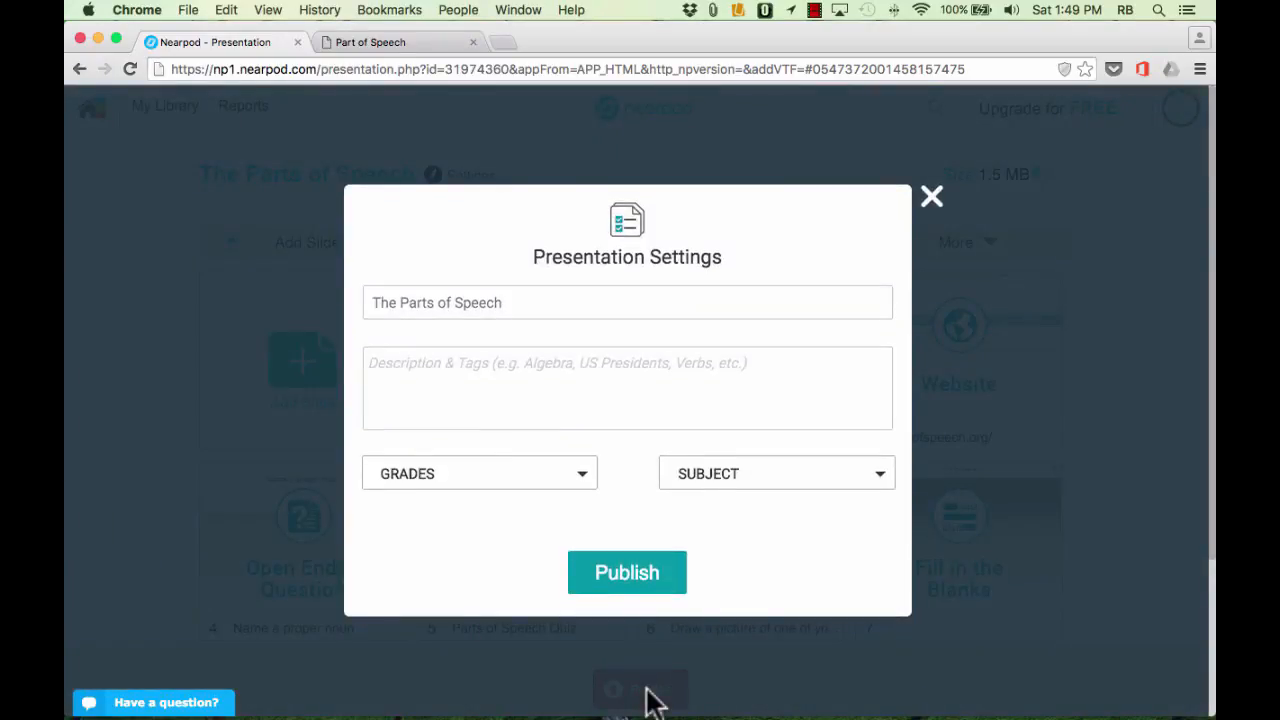
text(fjkals;k fkaskdf)
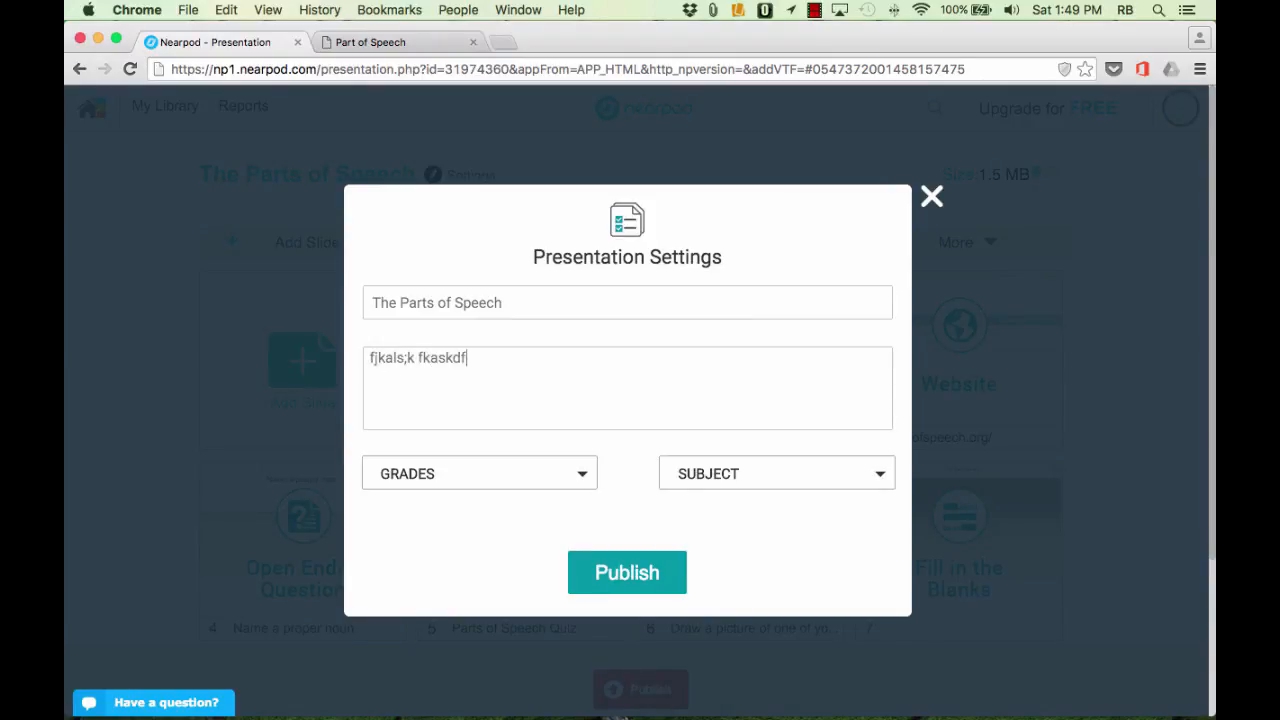
text(kadf as ;kldfadfjskl;ajs df)
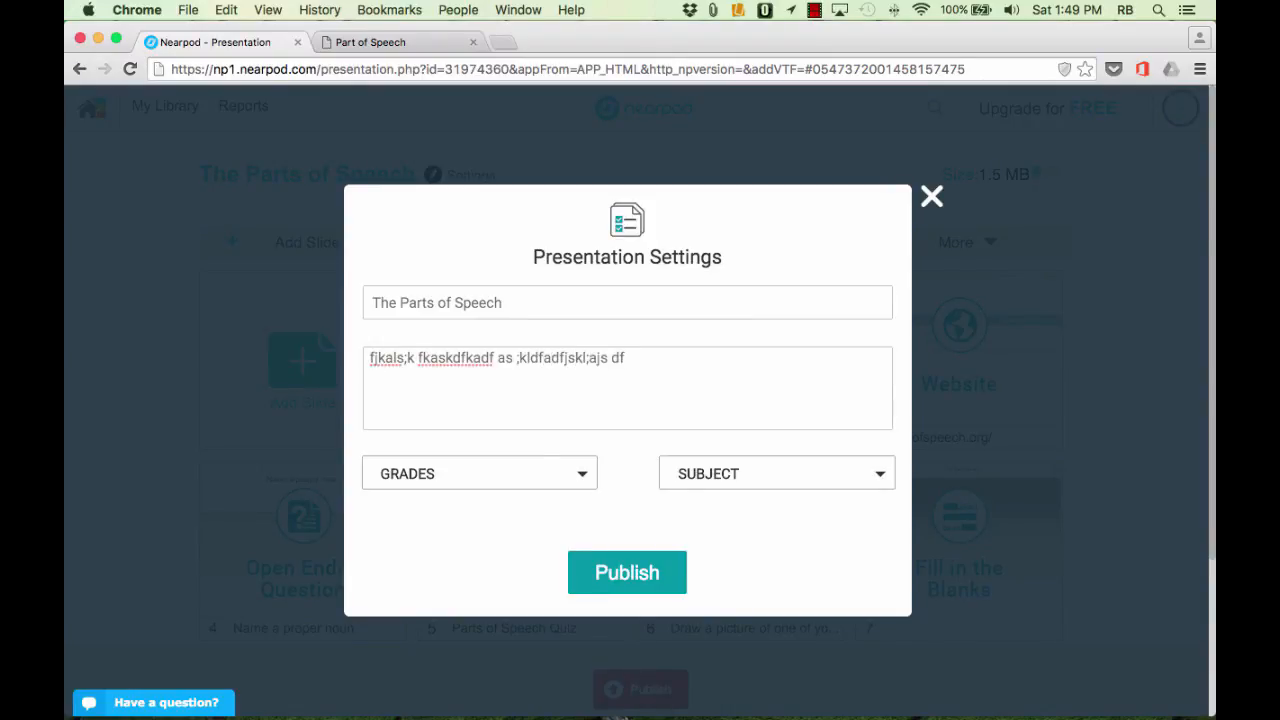
click(536, 466)
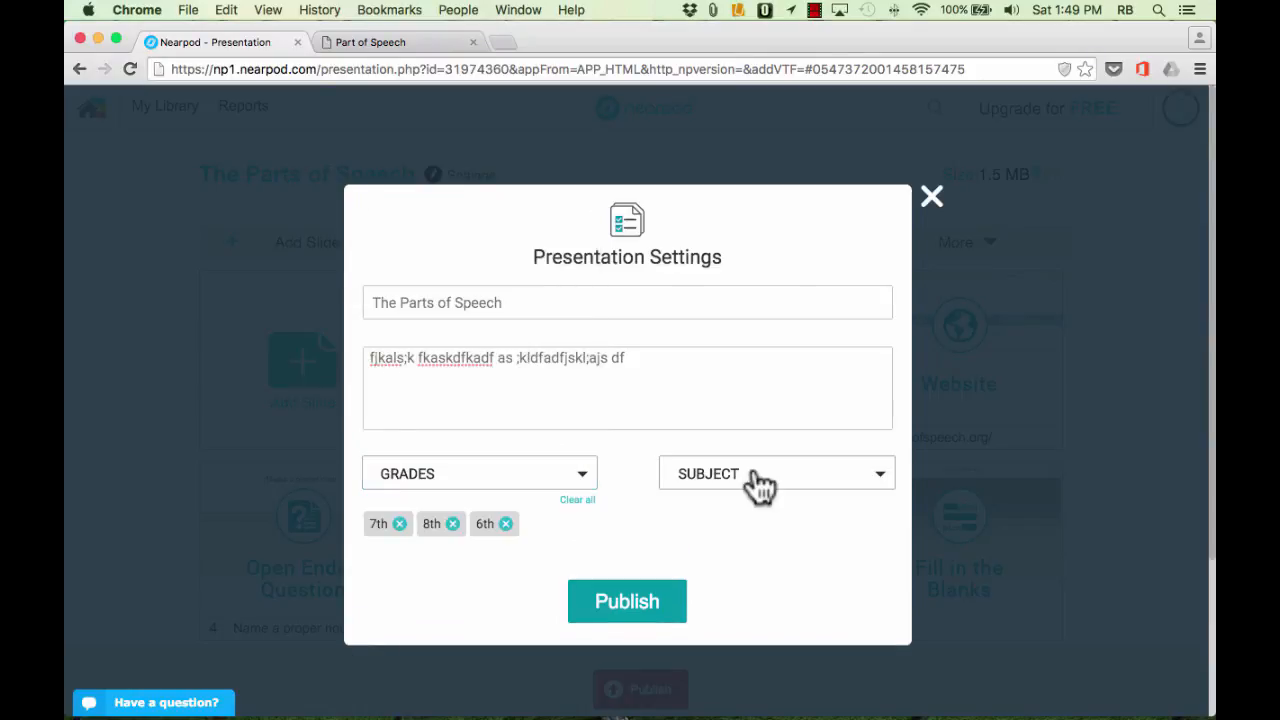
click(760, 480)
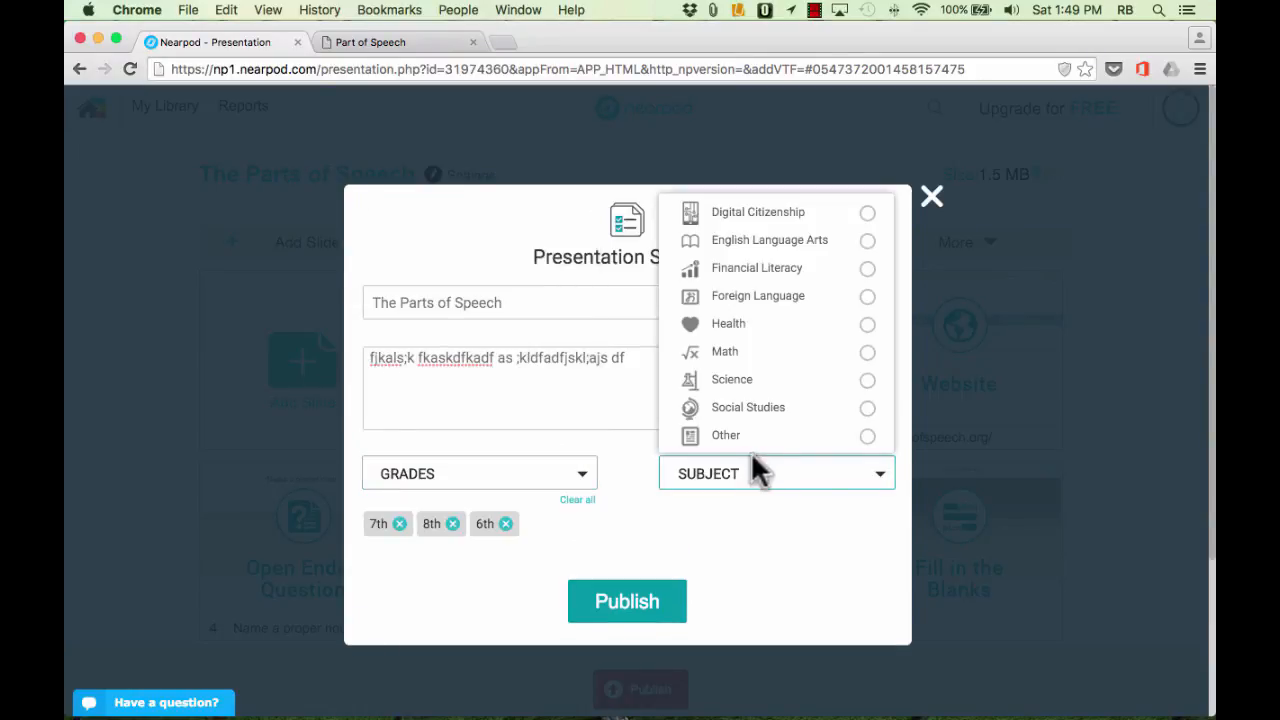
click(737, 245)
click(668, 610)
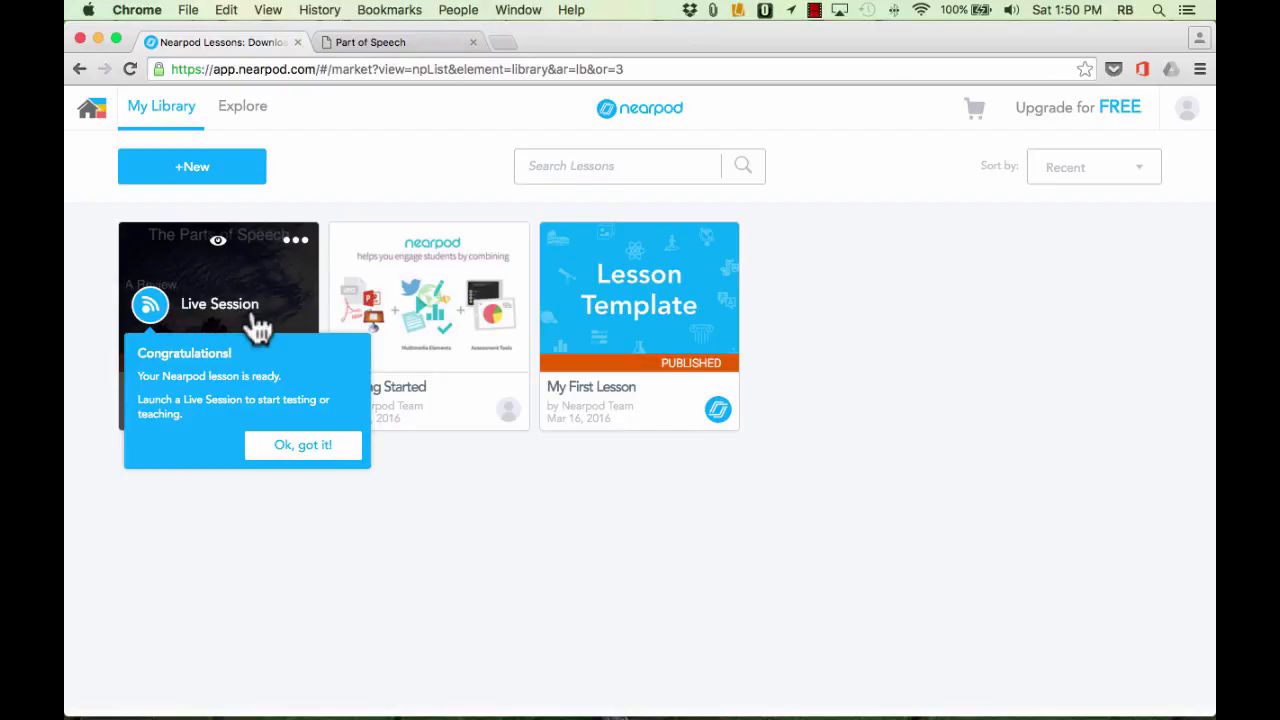
Launch a live session of the Parts of Speech lesson and dismiss the hint about sharing the session PIN
click(150, 304)
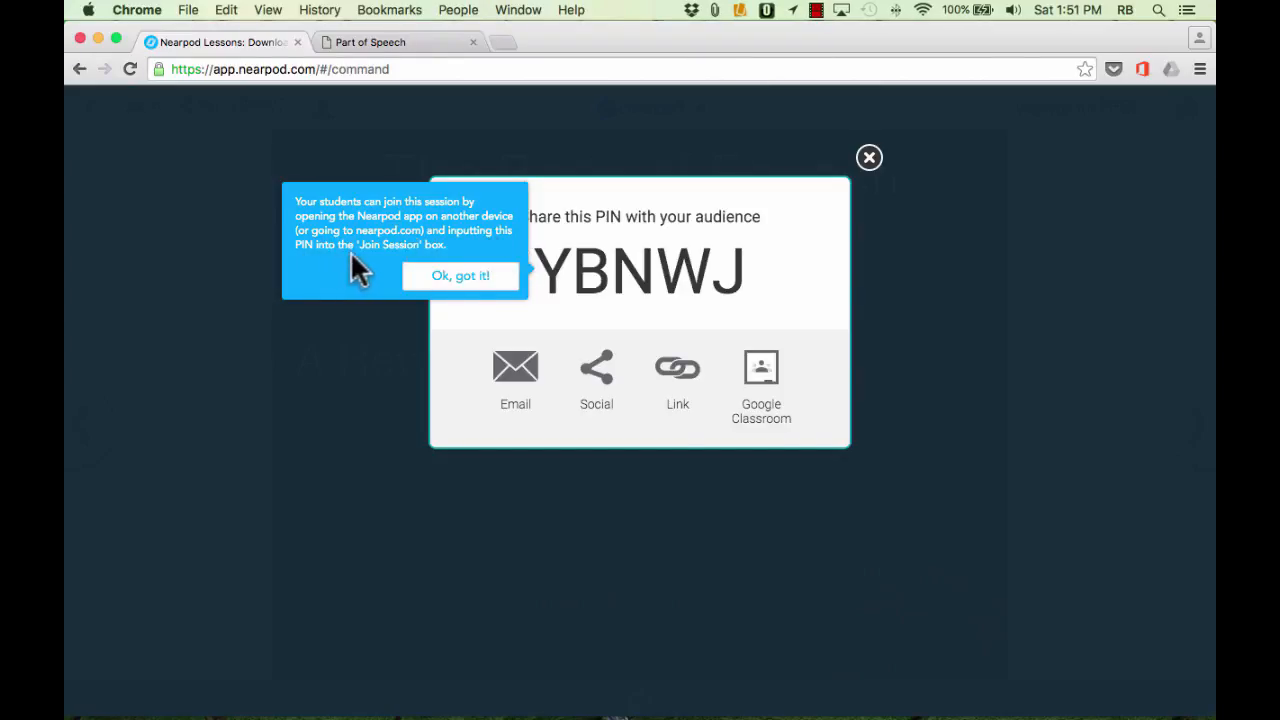
click(460, 276)
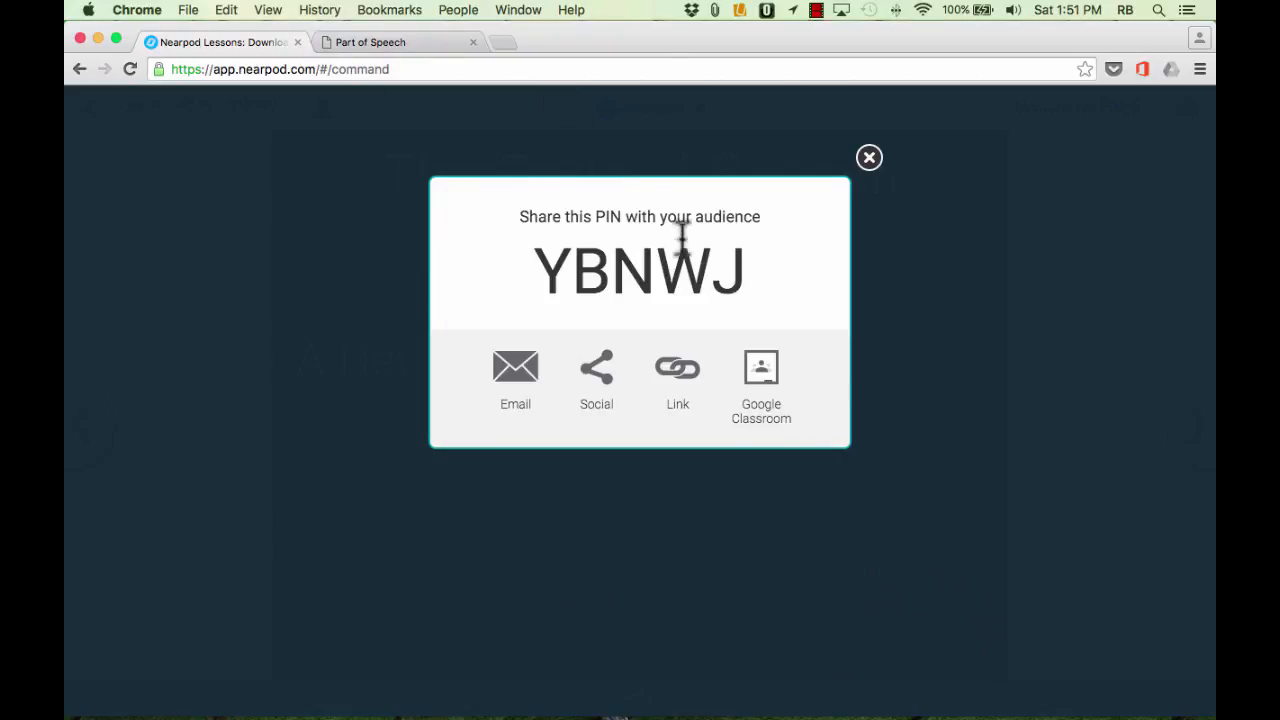
Load nearpod.com in the Part of Speech browser tab and open the PIN entry for joining a lesson
click(430, 40)
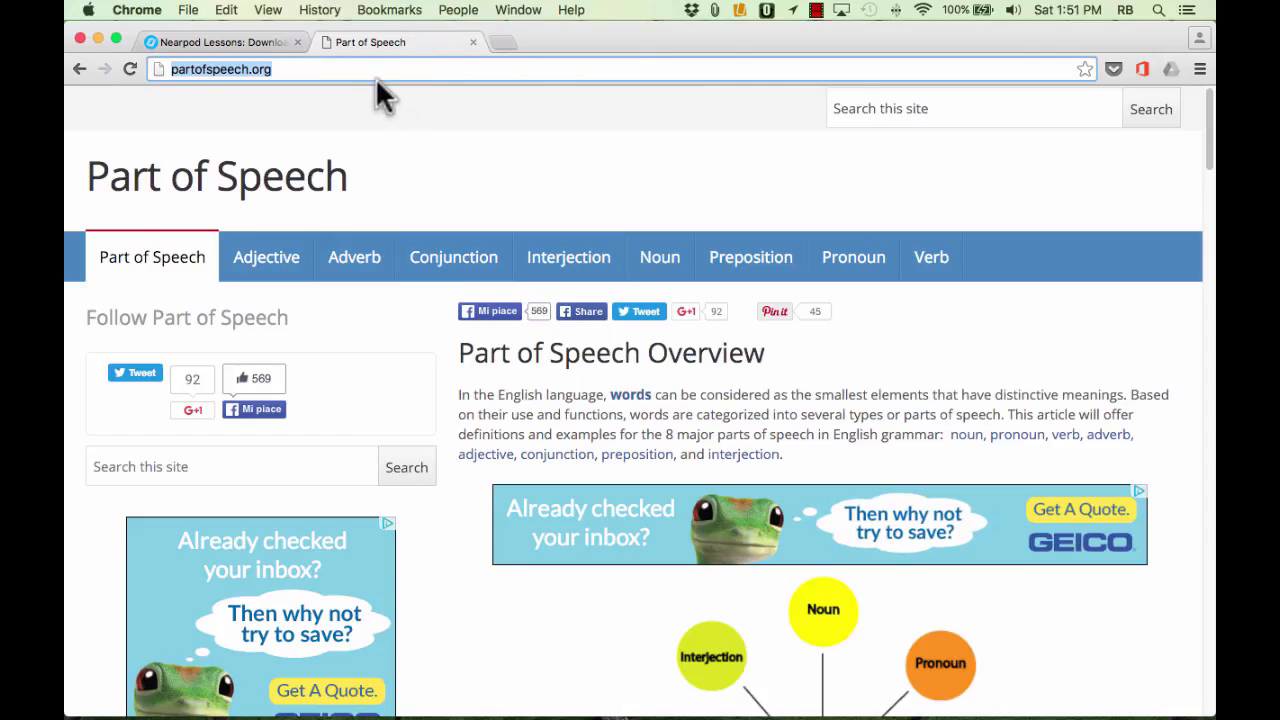
text(nearpod.com)
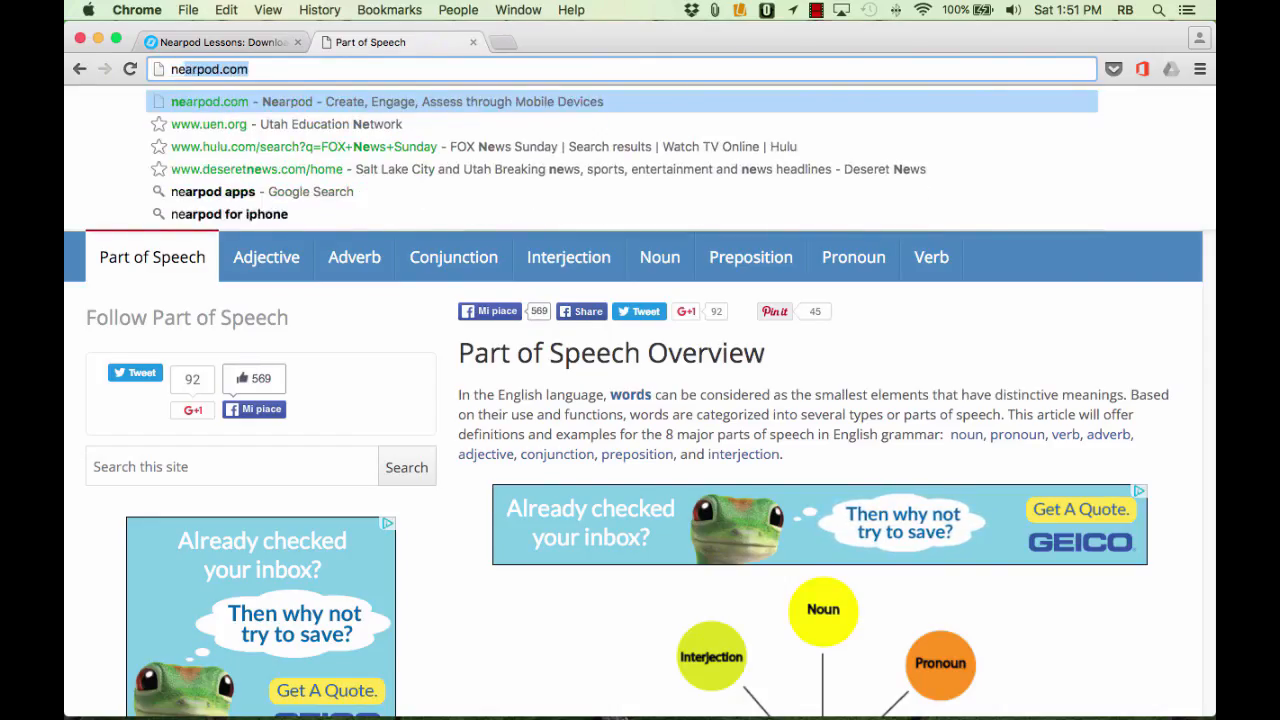
key(Return)
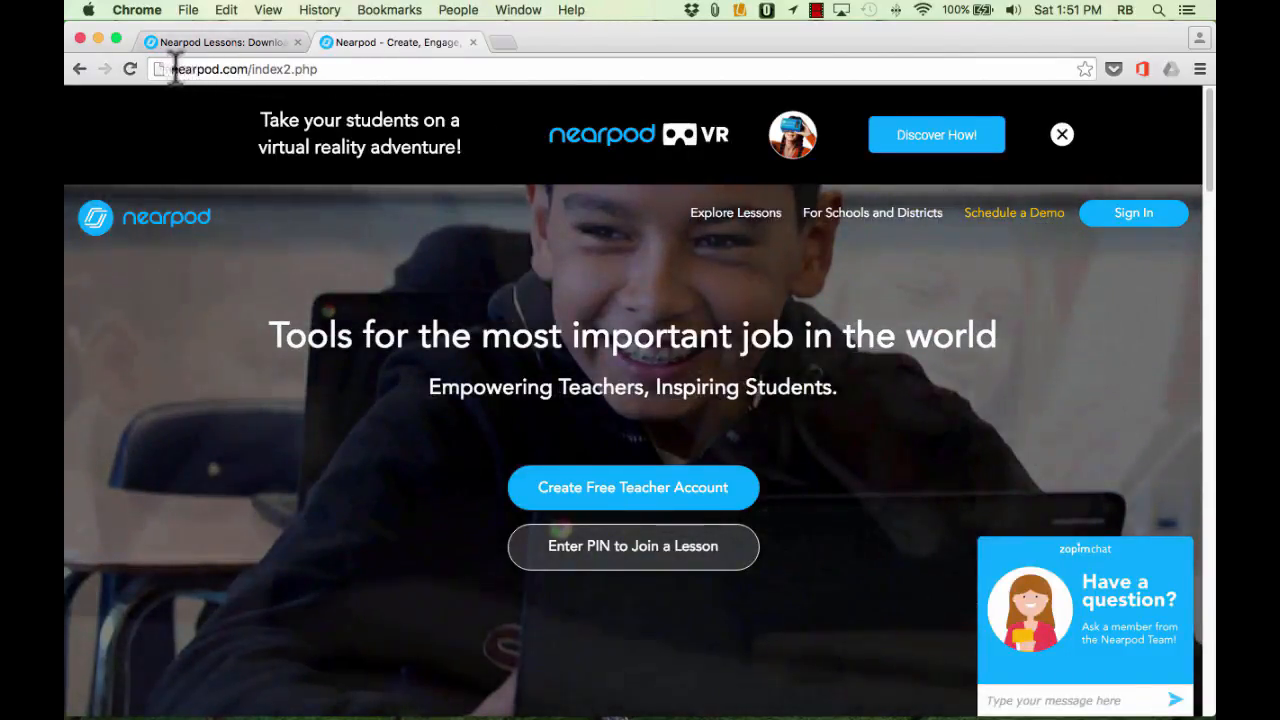
click(605, 558)
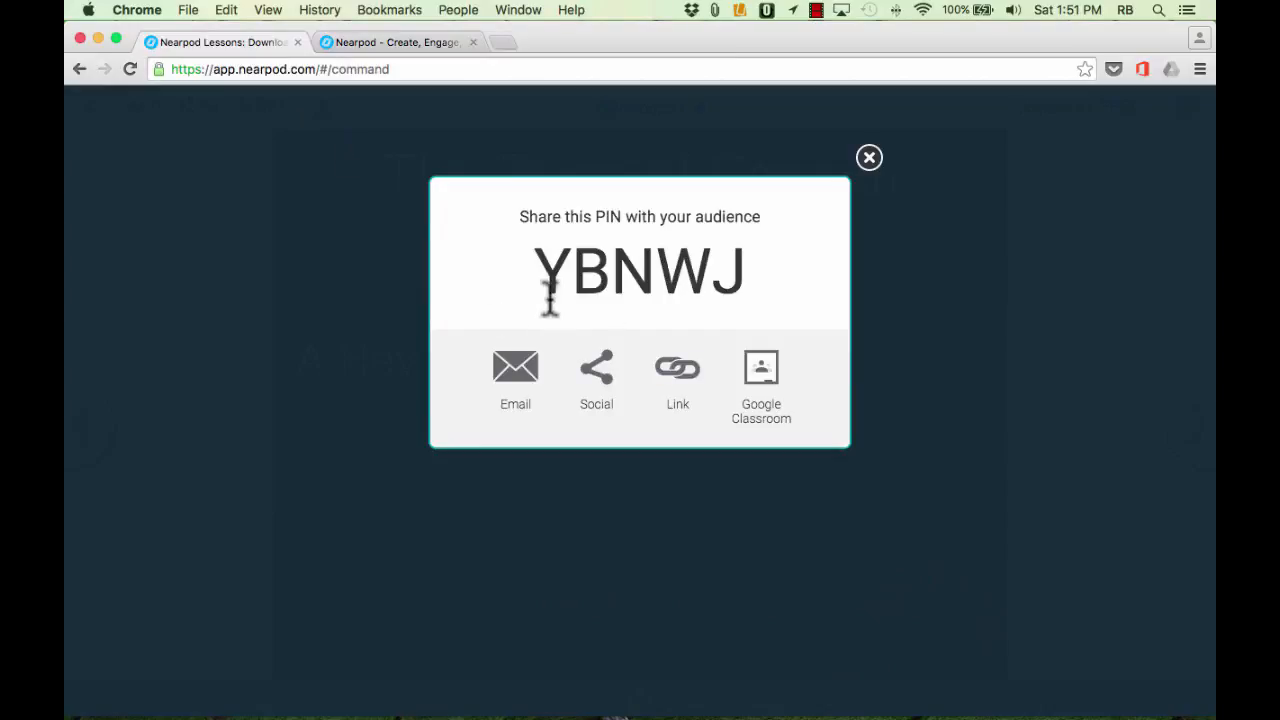
Copy the live session's PIN from the teacher view and submit it on the Nearpod home page to join the lesson
drag(536, 282, 742, 276)
key(super+c)
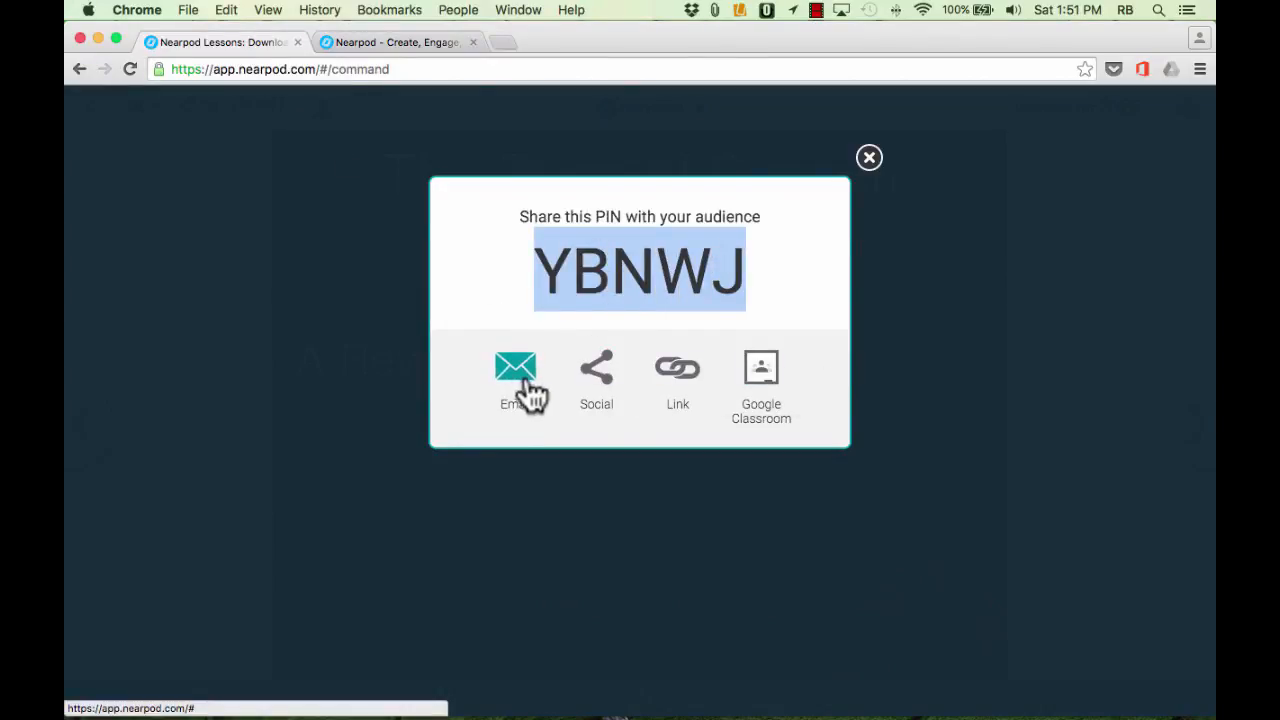
click(427, 36)
right_click(636, 547)
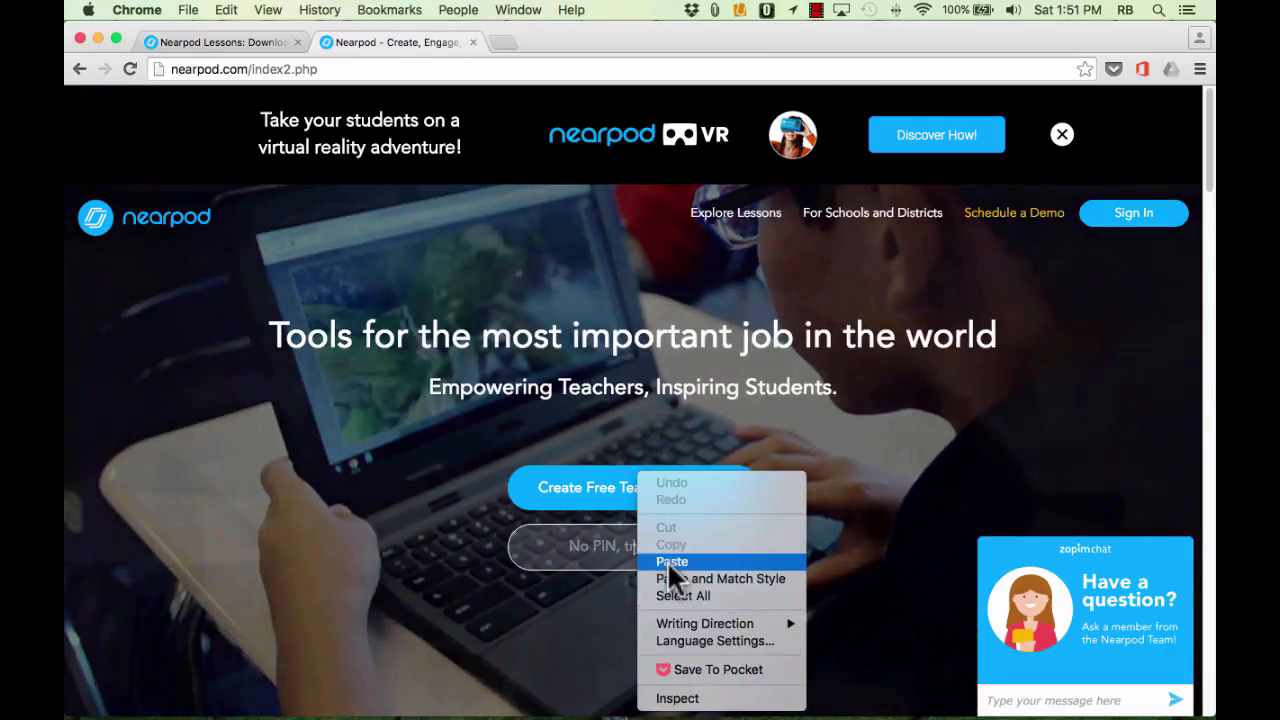
click(667, 562)
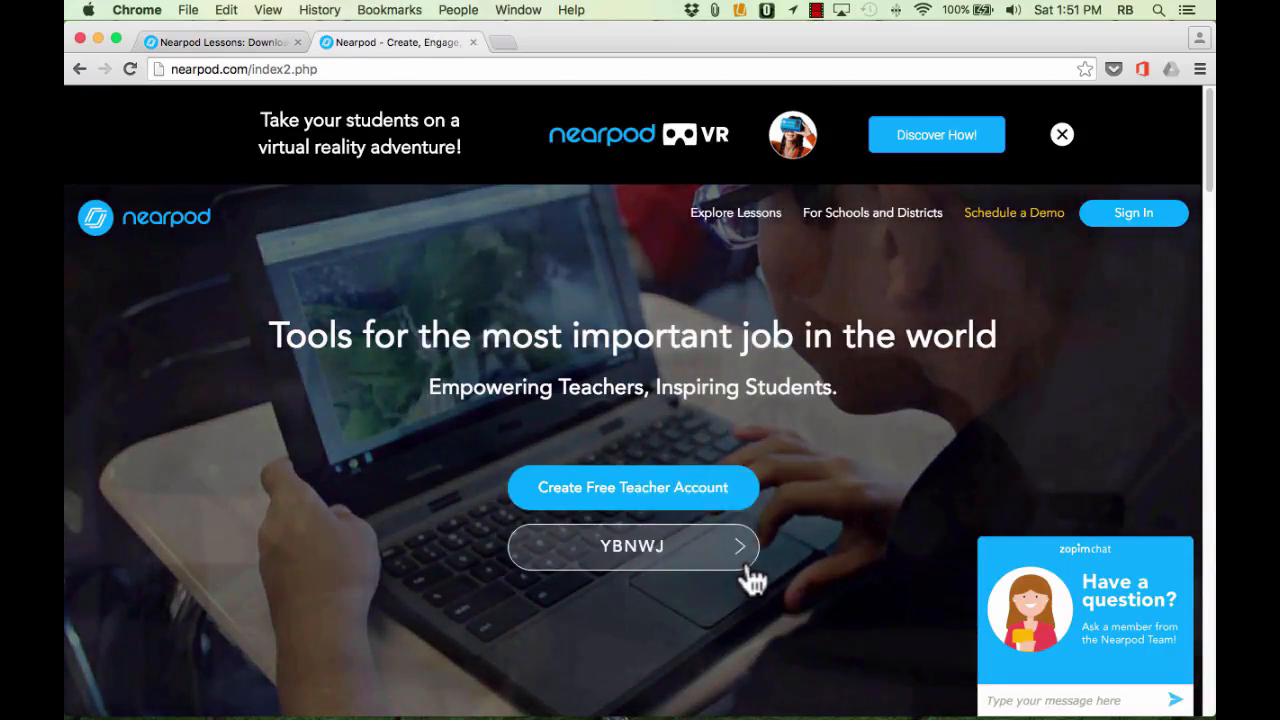
click(741, 548)
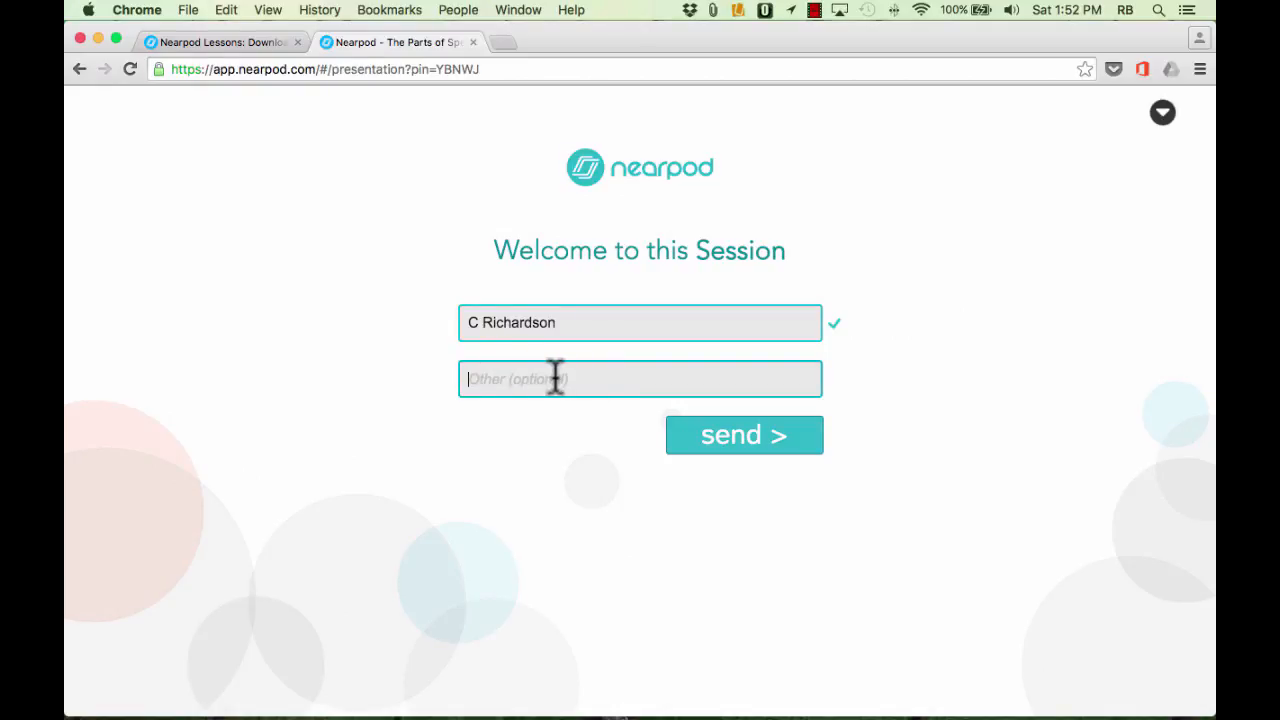
Submit the student's name to enter the session, and return to the teacher's view of the lesson
click(780, 451)
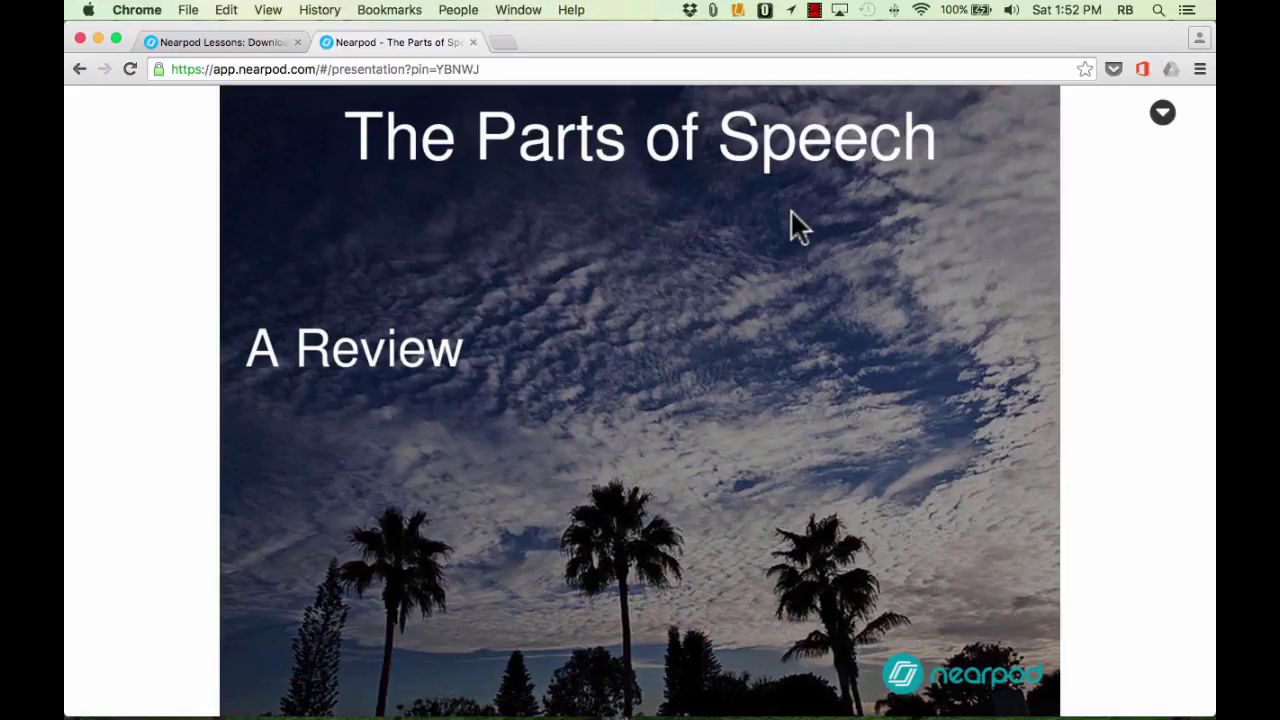
click(186, 47)
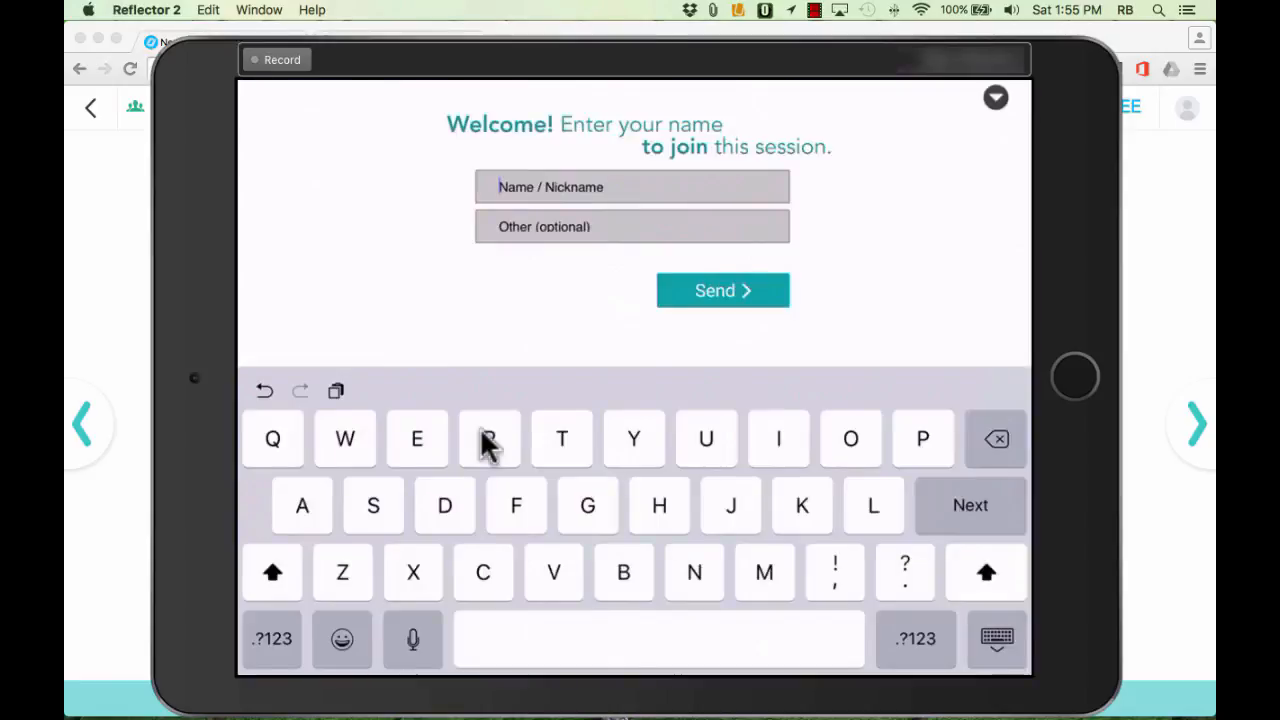
Enter a second student's name on the mirrored iPad and join the session
text(Jo)
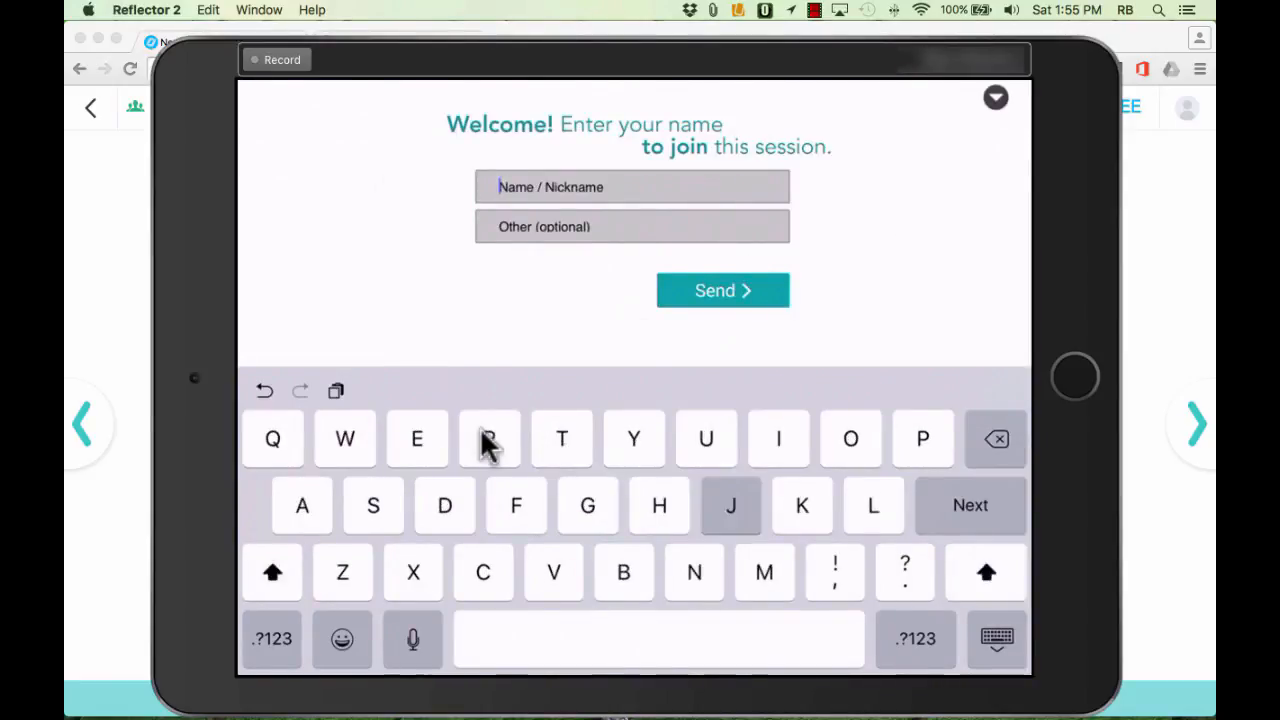
text(hn )
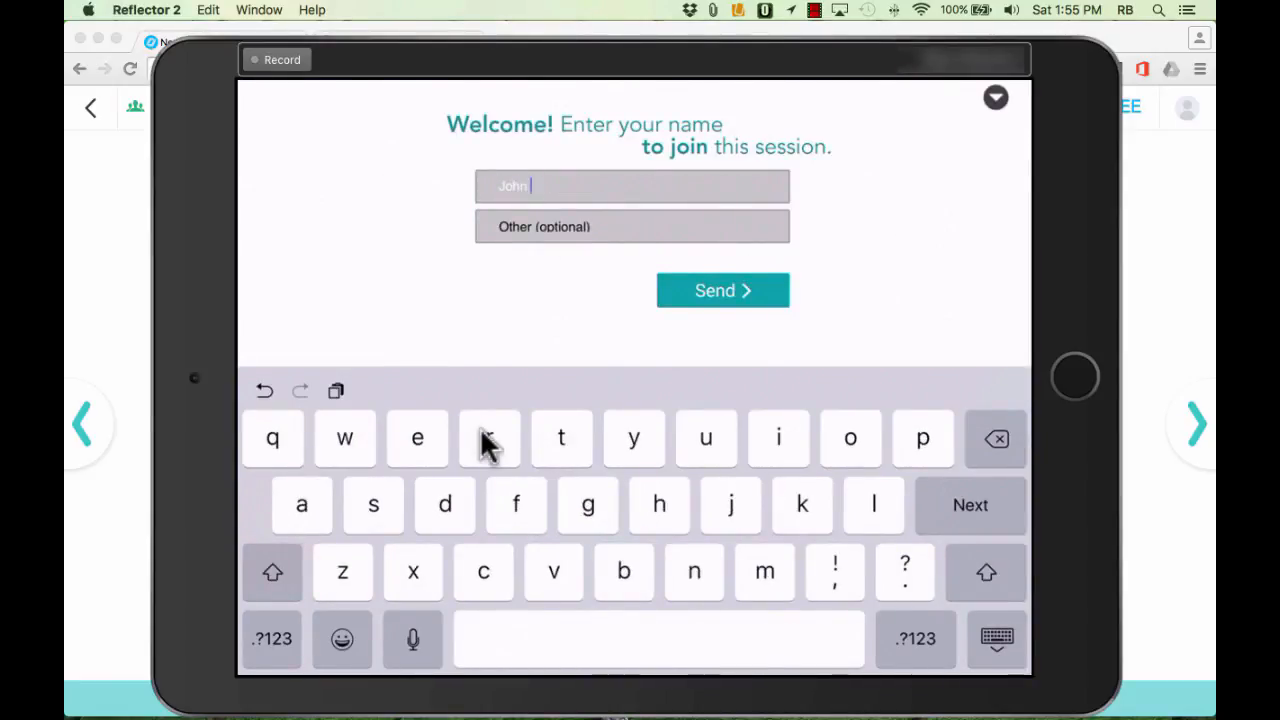
text(S)
key(Return)
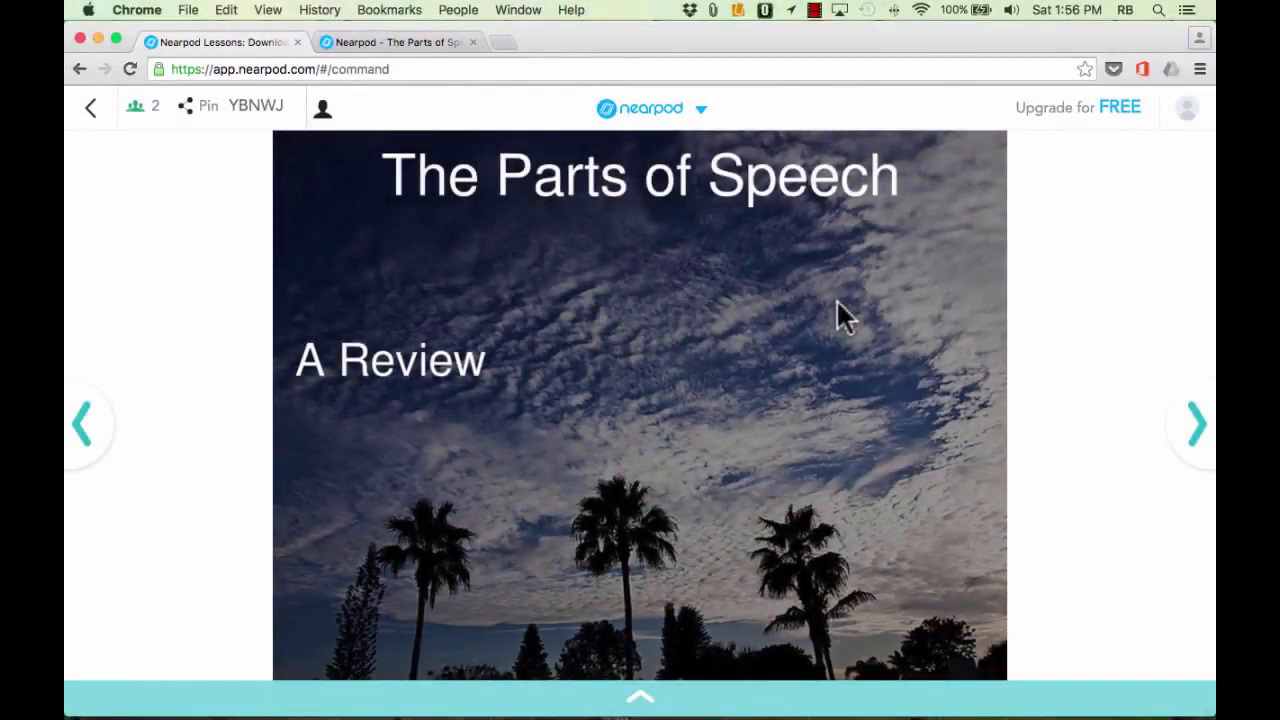
Advance the live lesson past the video to the Part of Speech website slide and browse that page on the student iPad
click(1197, 432)
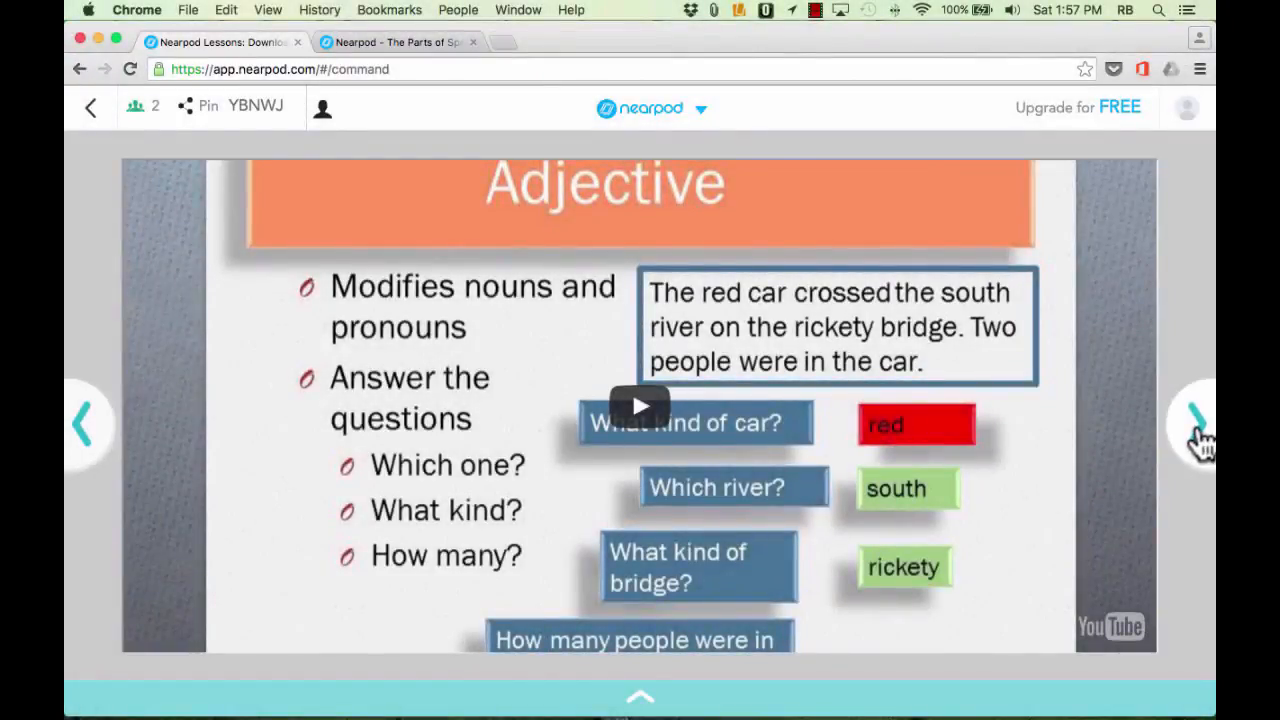
click(1197, 430)
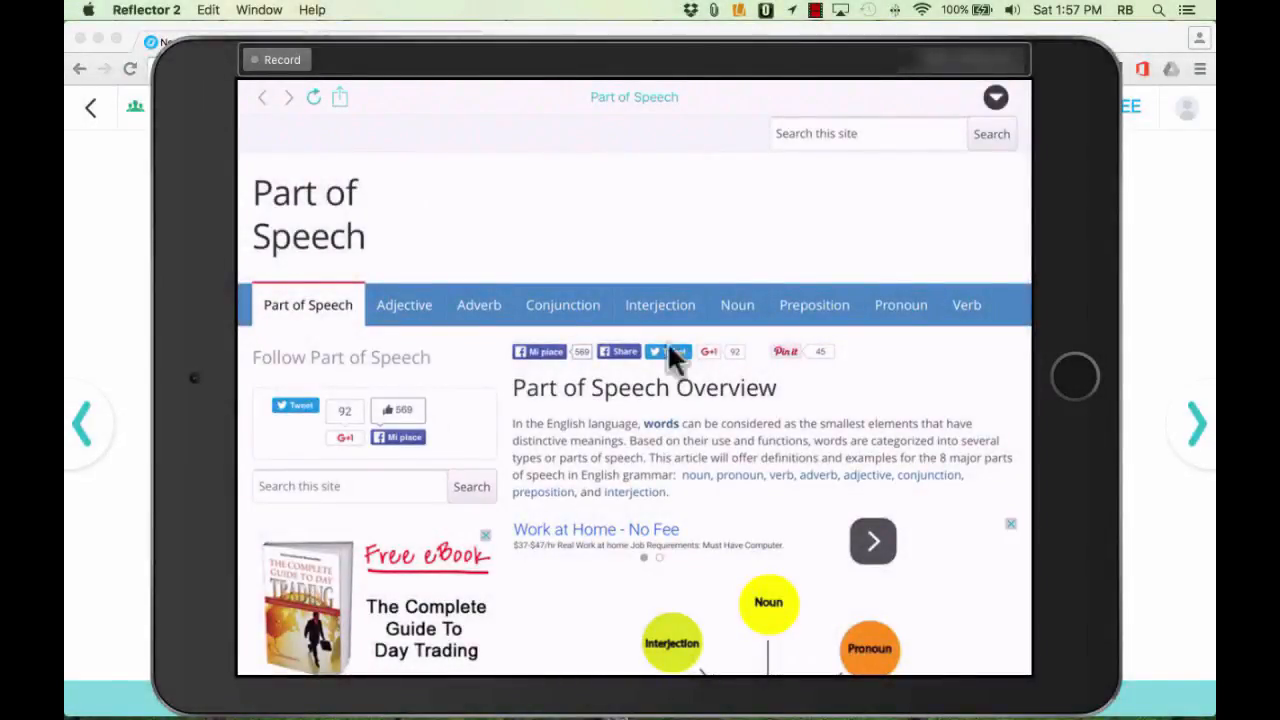
scroll(751, 339, down, 2)
scroll(751, 339, up, 1)
scroll(751, 339, down, 3)
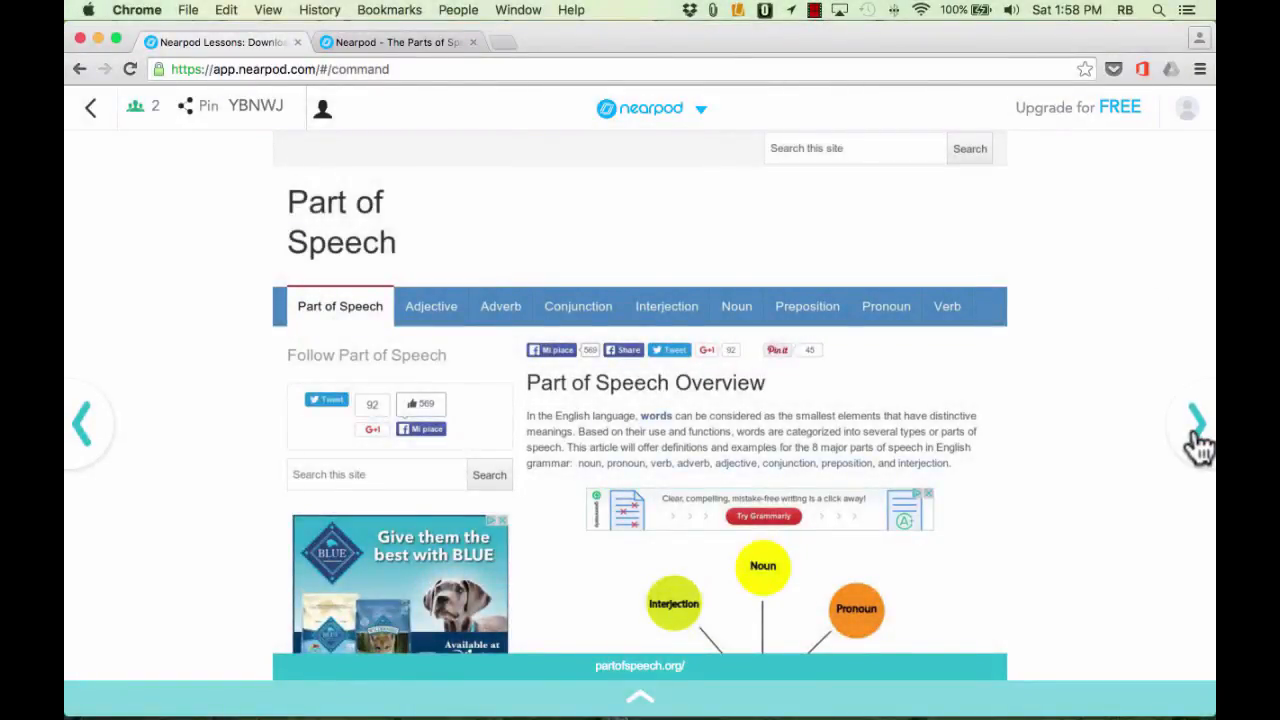
Advance to the "Name a proper noun" question, answer "George Washington" on the student iPad, and return to the teacher's view
click(1197, 433)
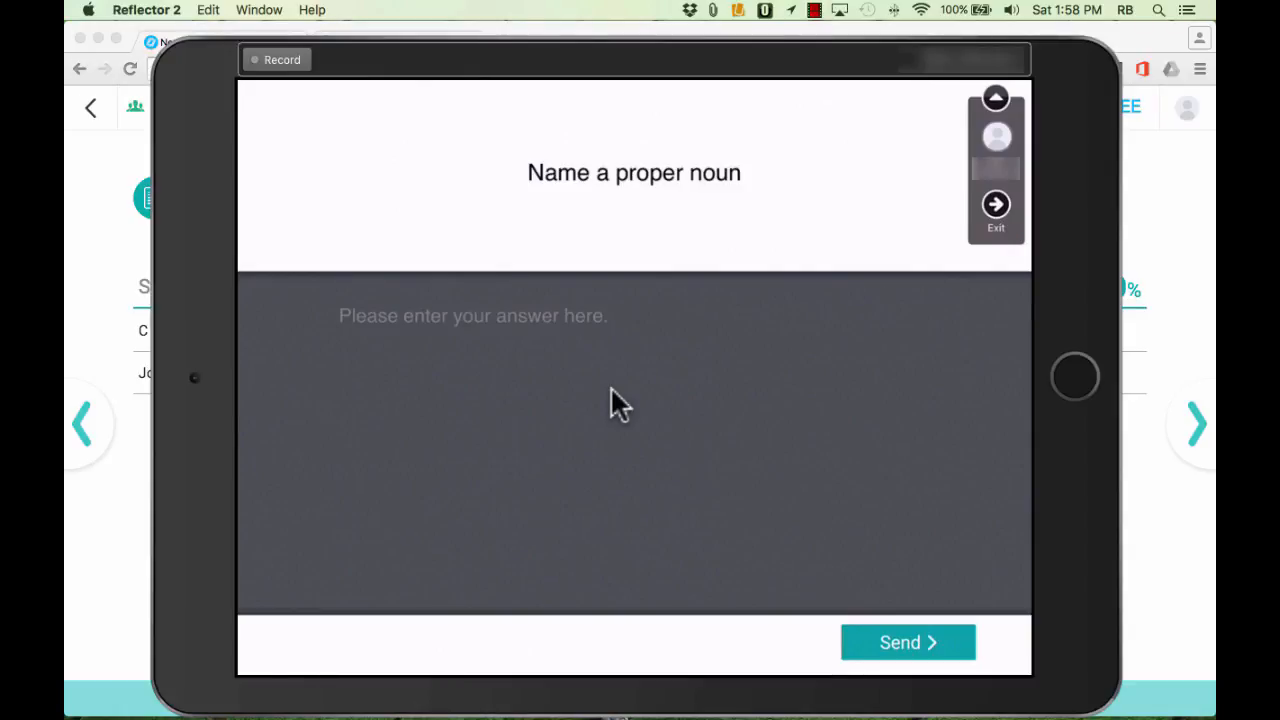
click(611, 388)
text(G)
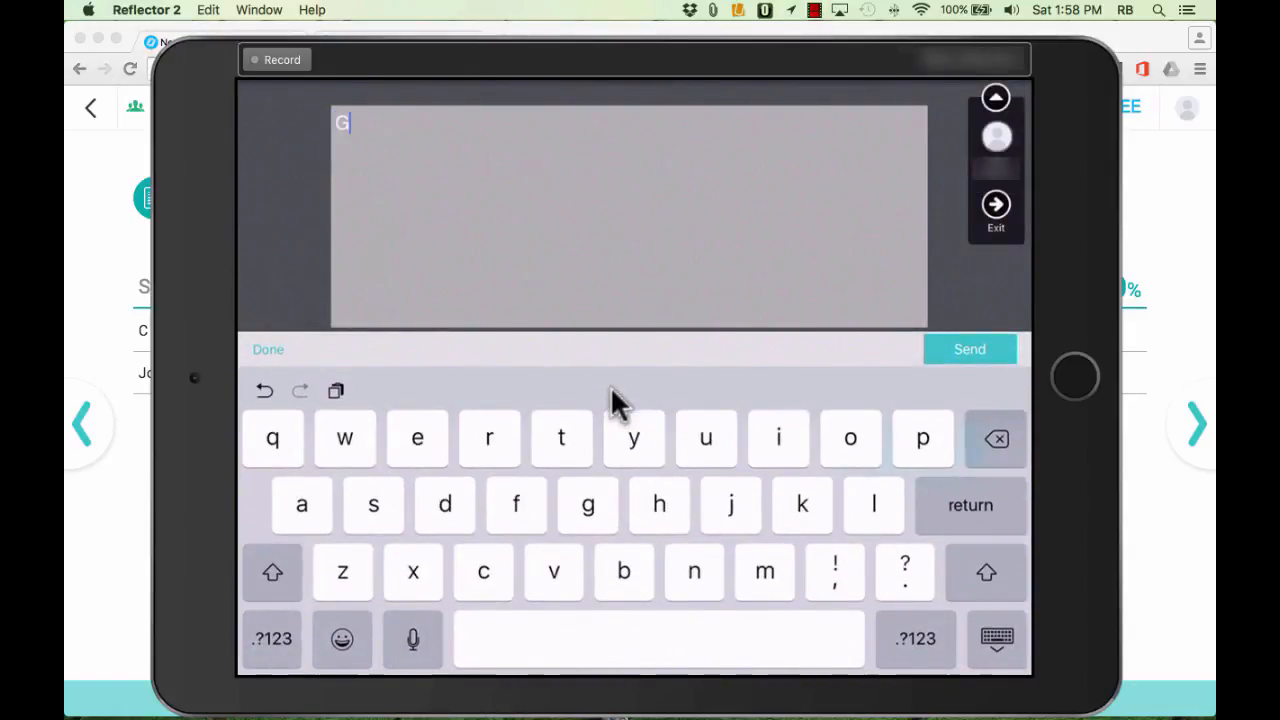
text(eorge Washington)
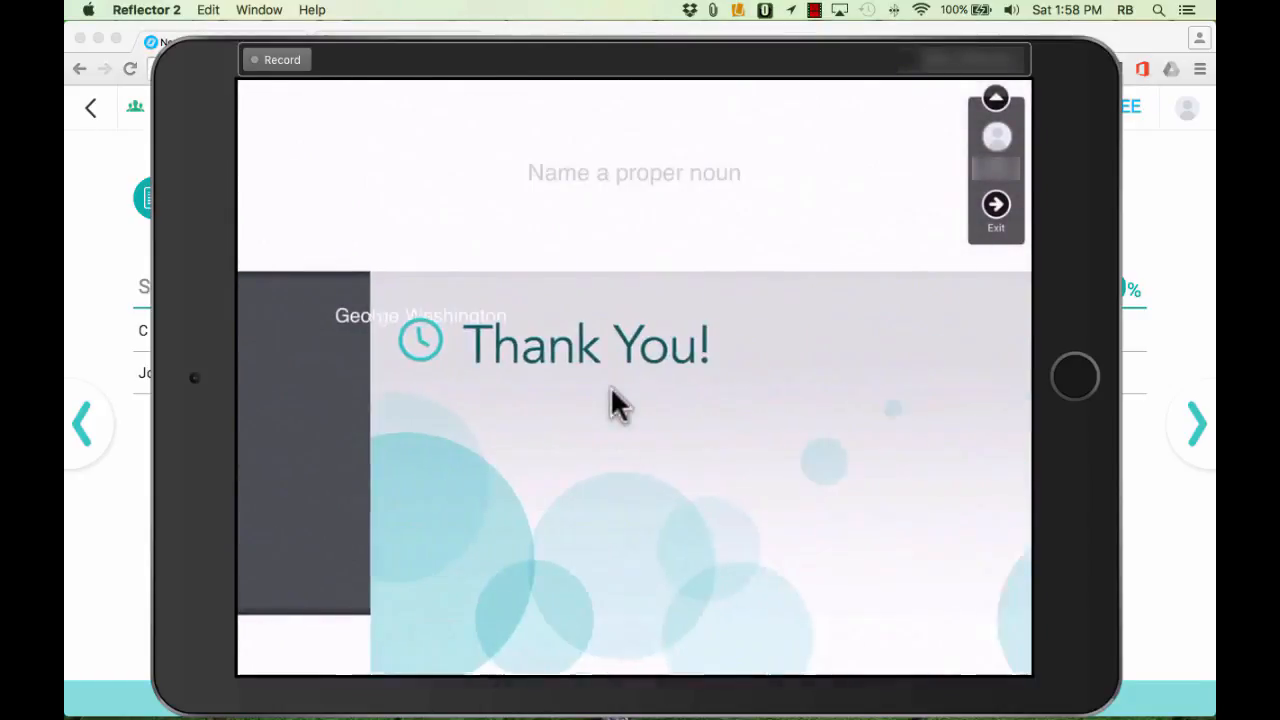
click(1158, 200)
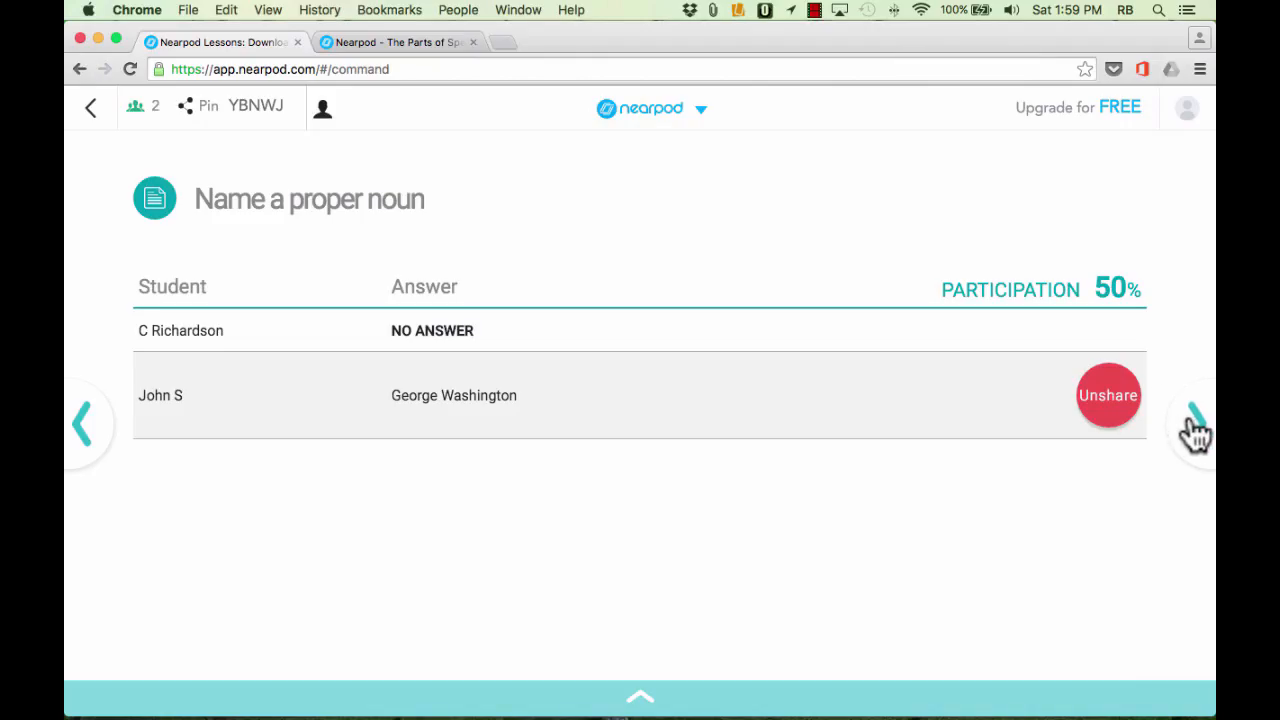
Advance the live lesson through the Parts of Speech Quiz and the favorite-noun drawing activity to the fill-in-the-blanks activity
click(1196, 426)
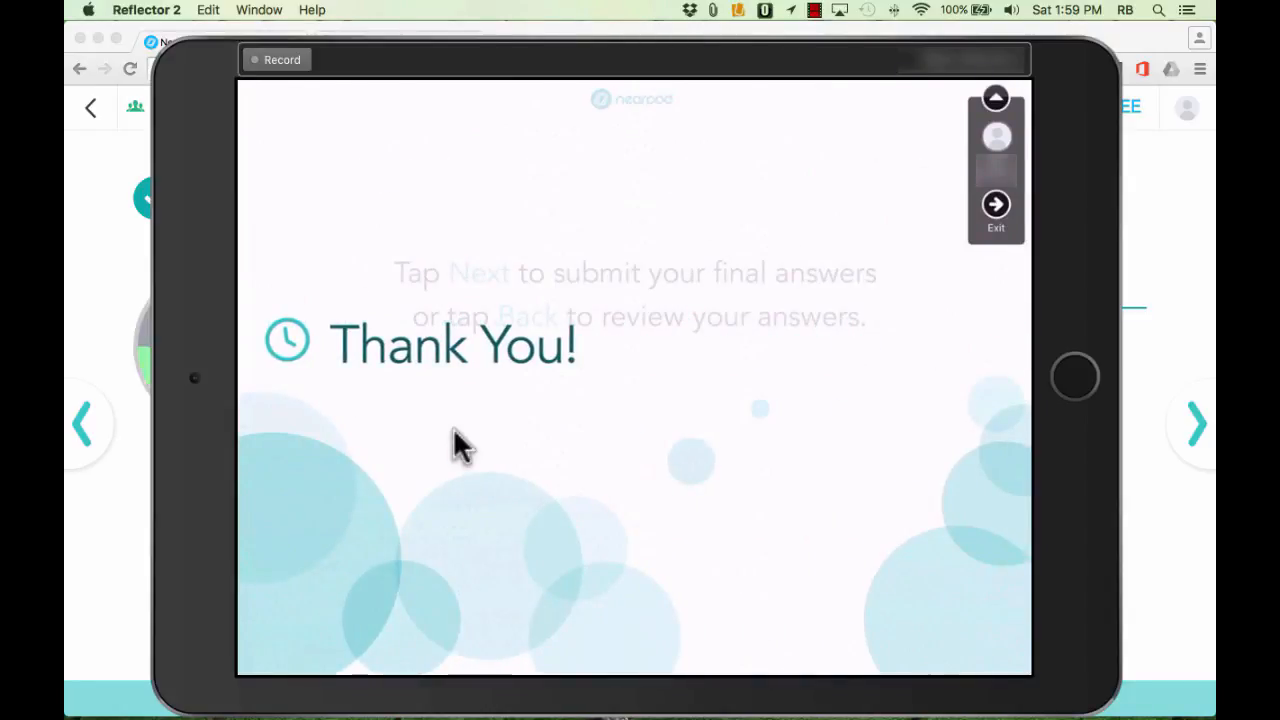
click(1176, 242)
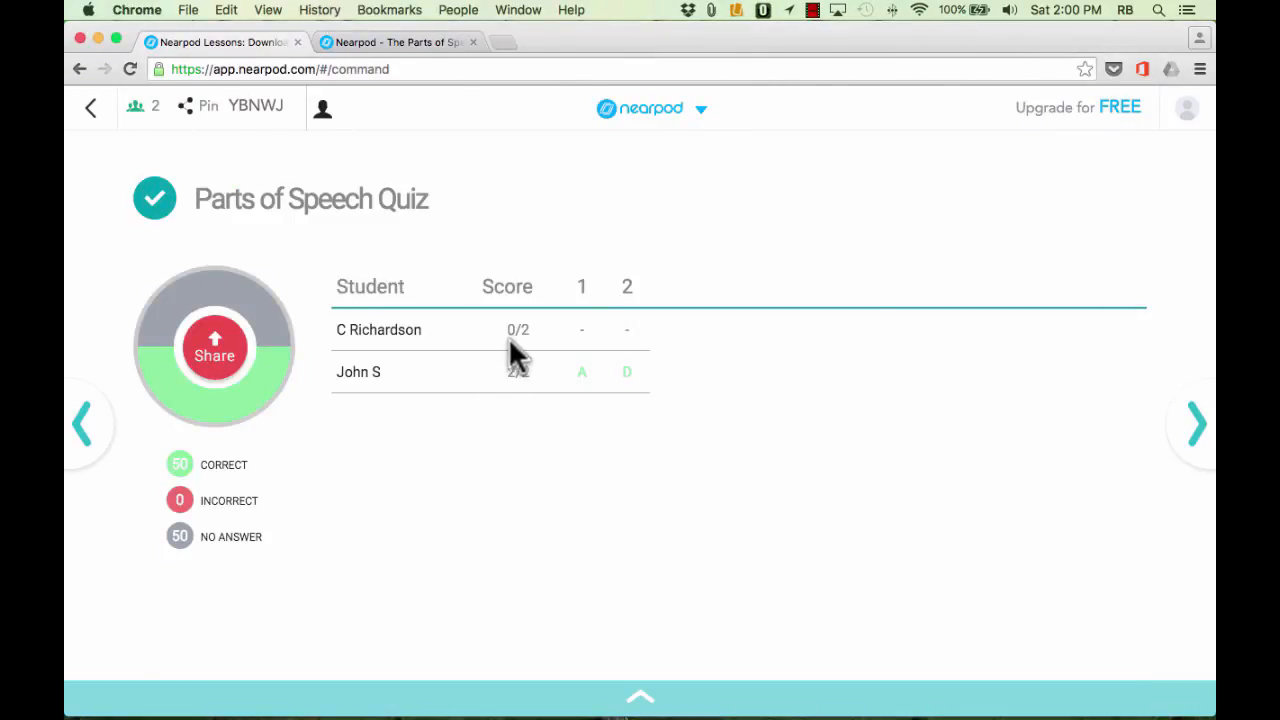
click(1196, 436)
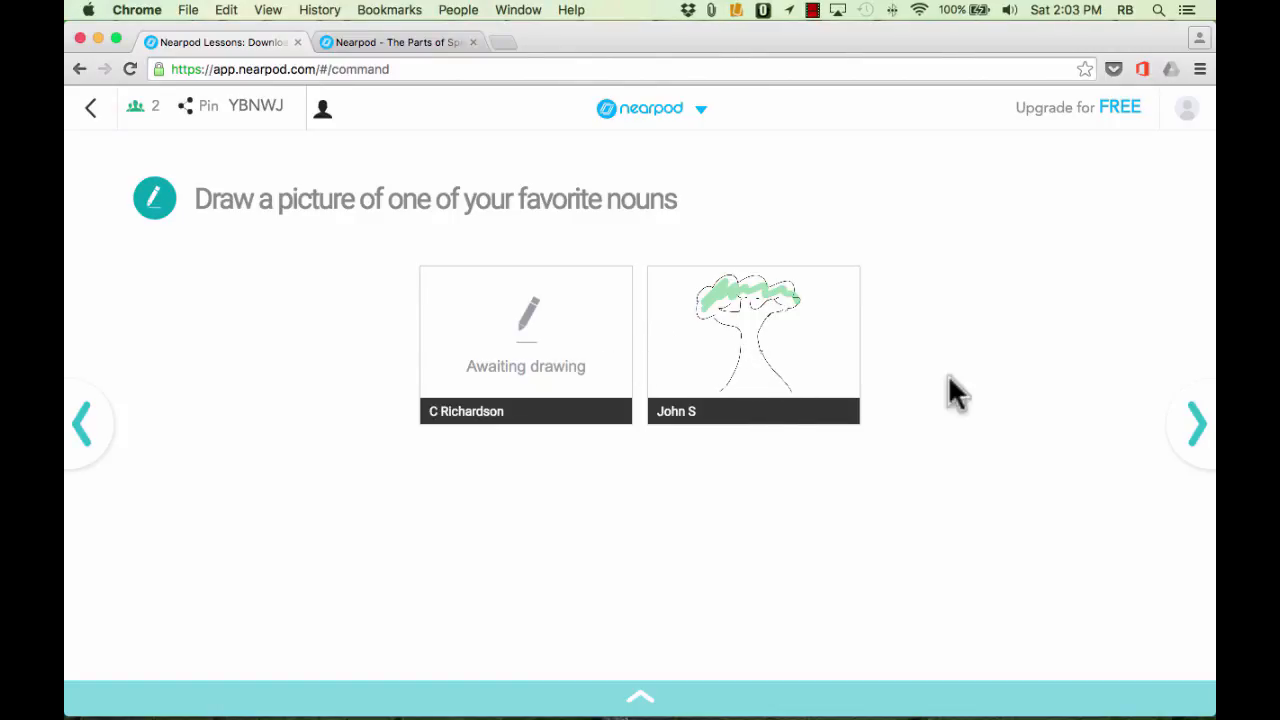
click(1185, 420)
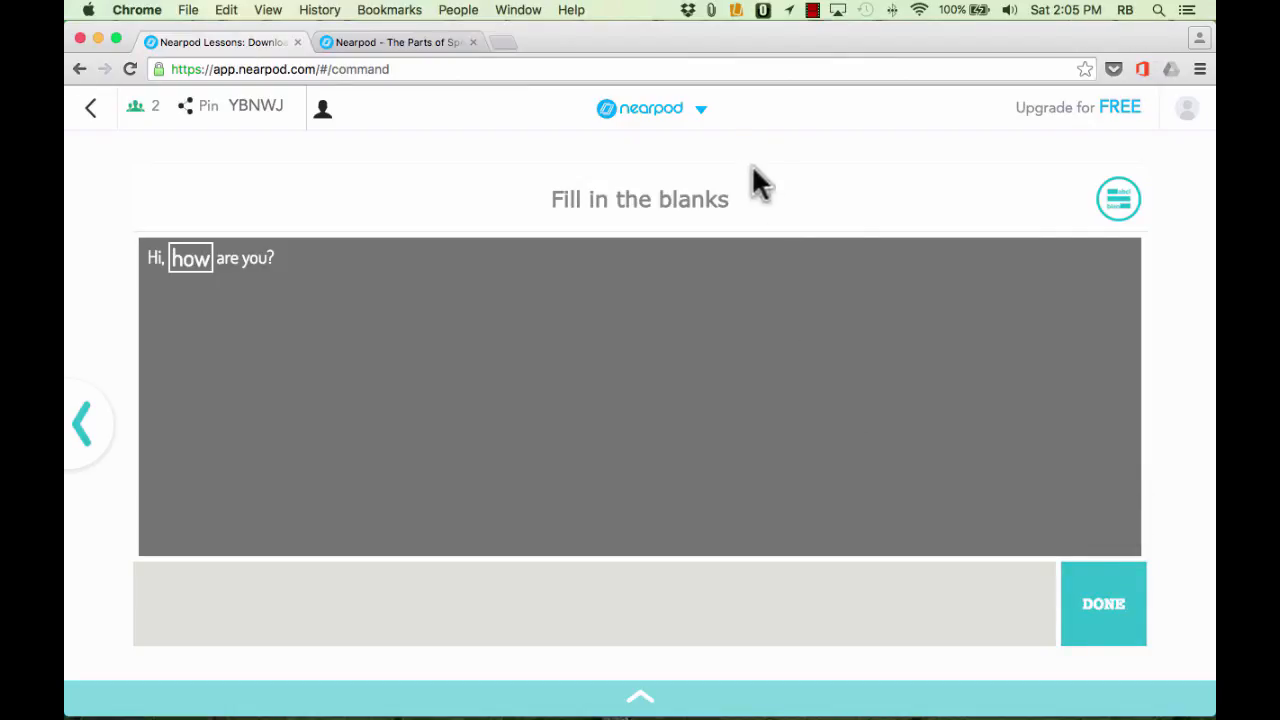
End the live Parts of Speech lesson and confirm removing the students from the presentation
click(668, 112)
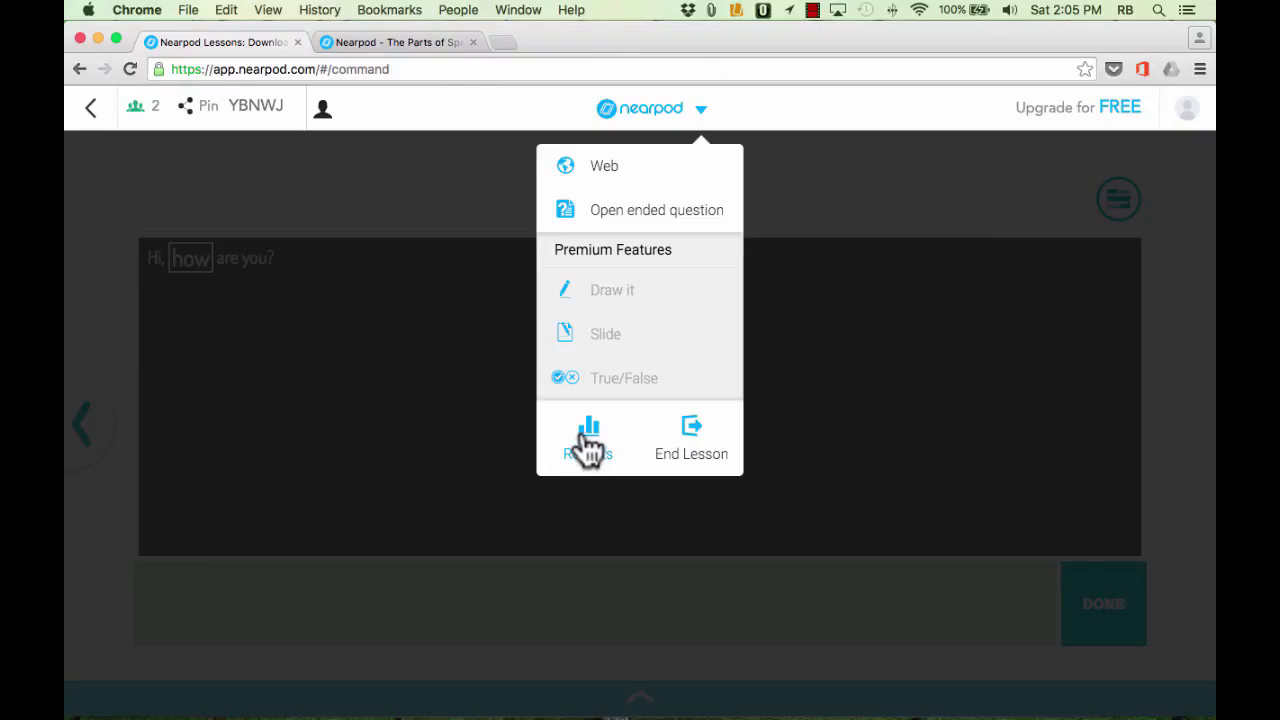
click(694, 440)
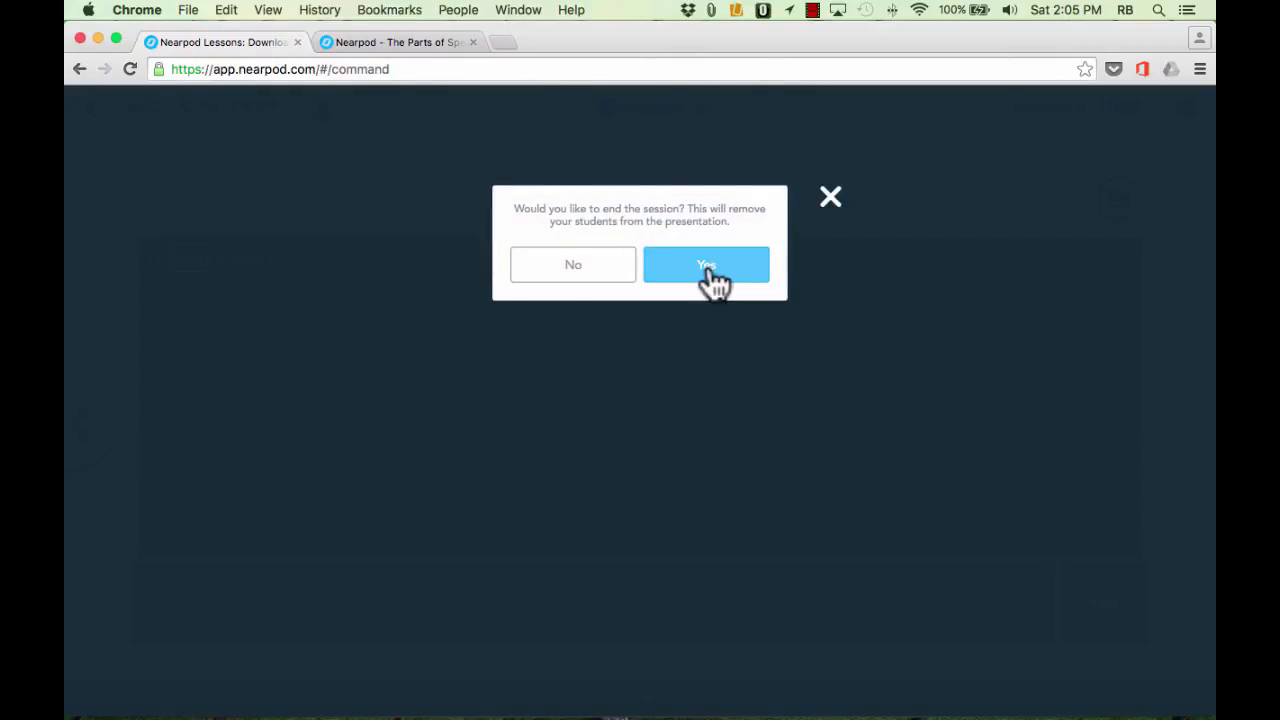
click(707, 265)
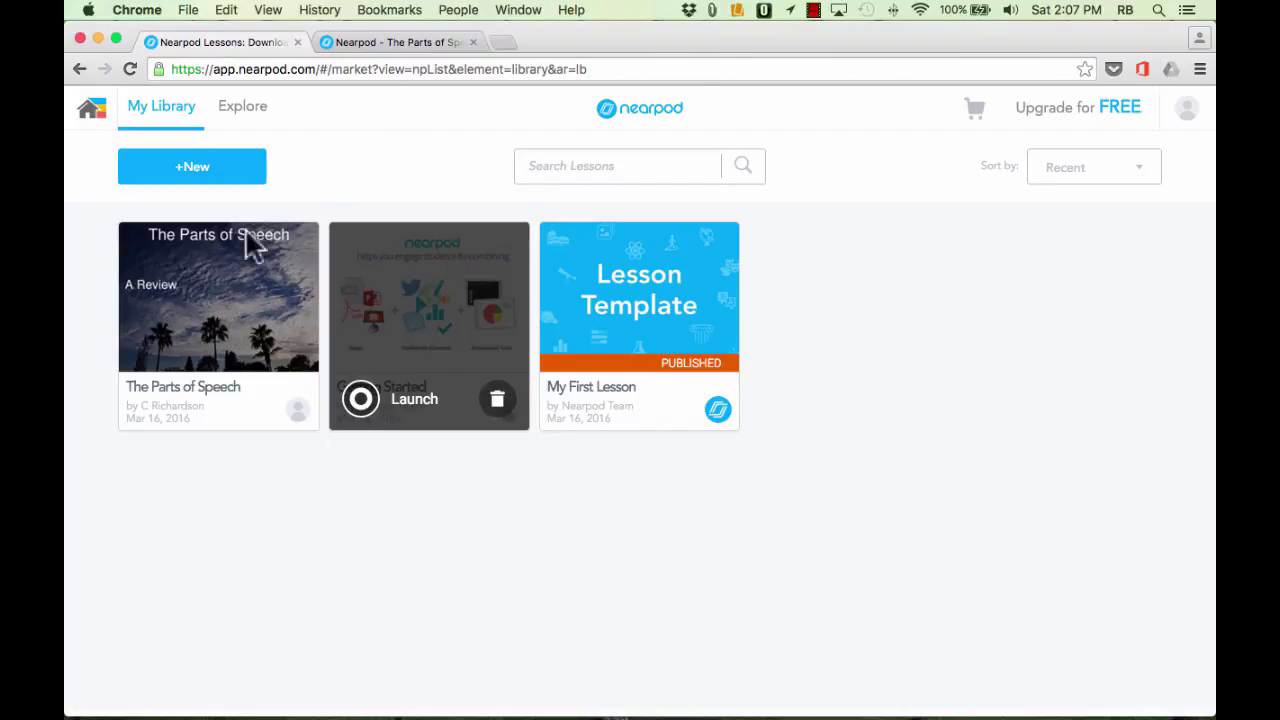
Go from the lesson library to Reports and open the session report for The Parts of Speech
mouse_move(182, 268)
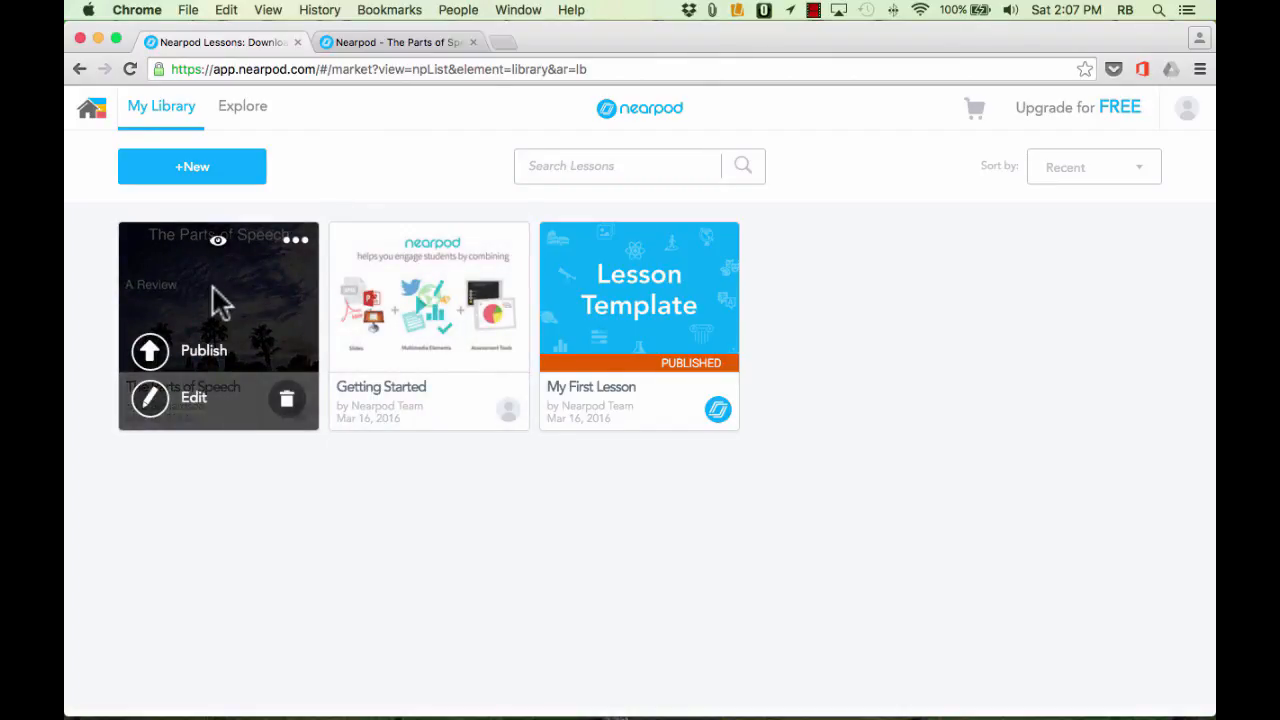
click(92, 110)
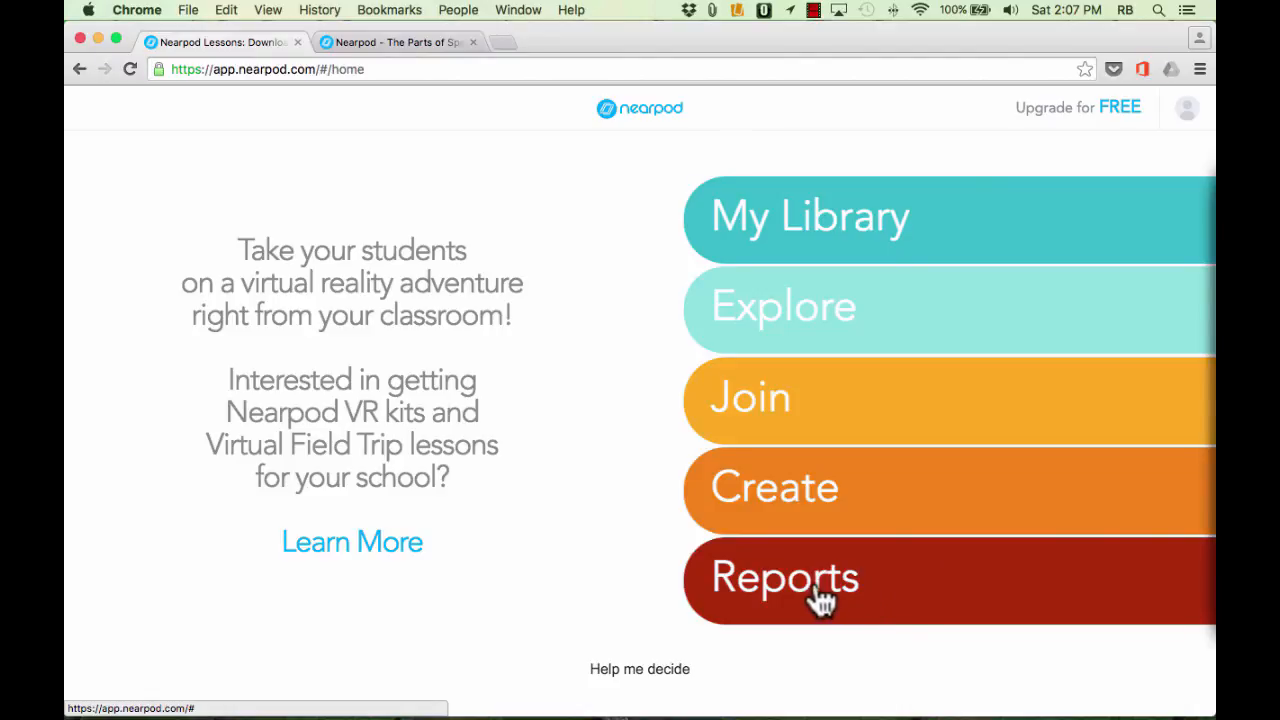
click(818, 598)
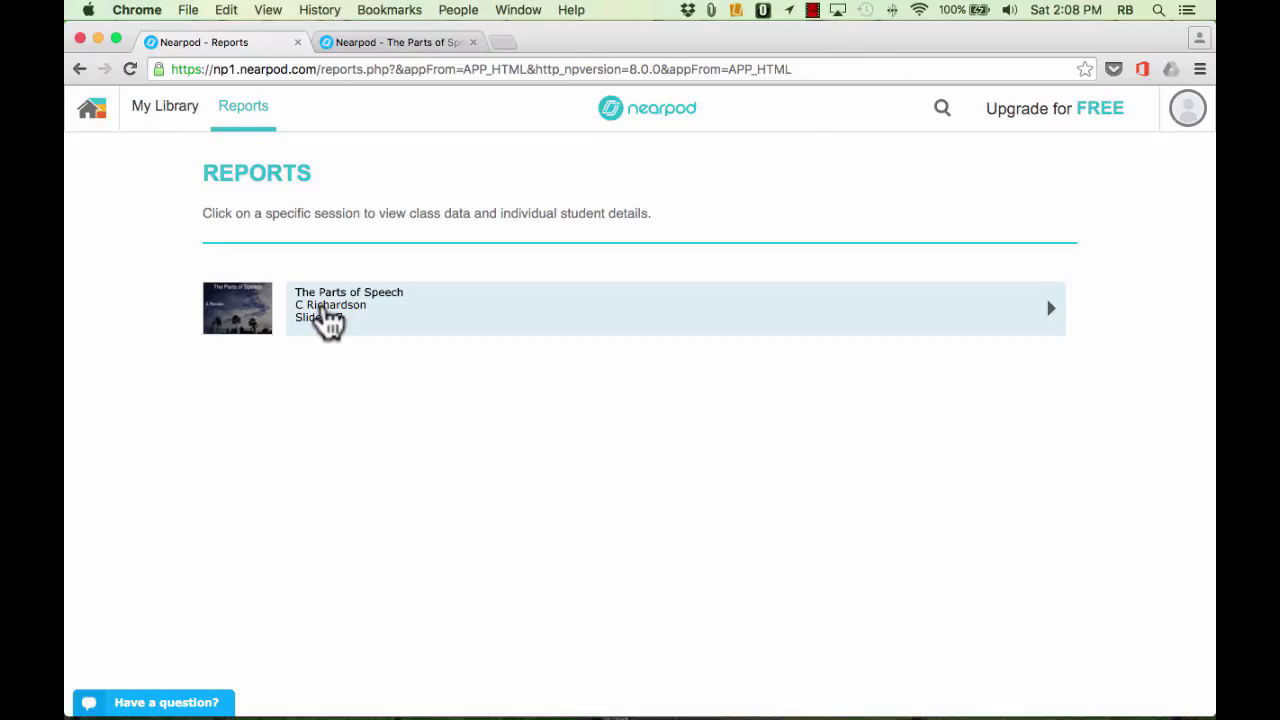
click(325, 310)
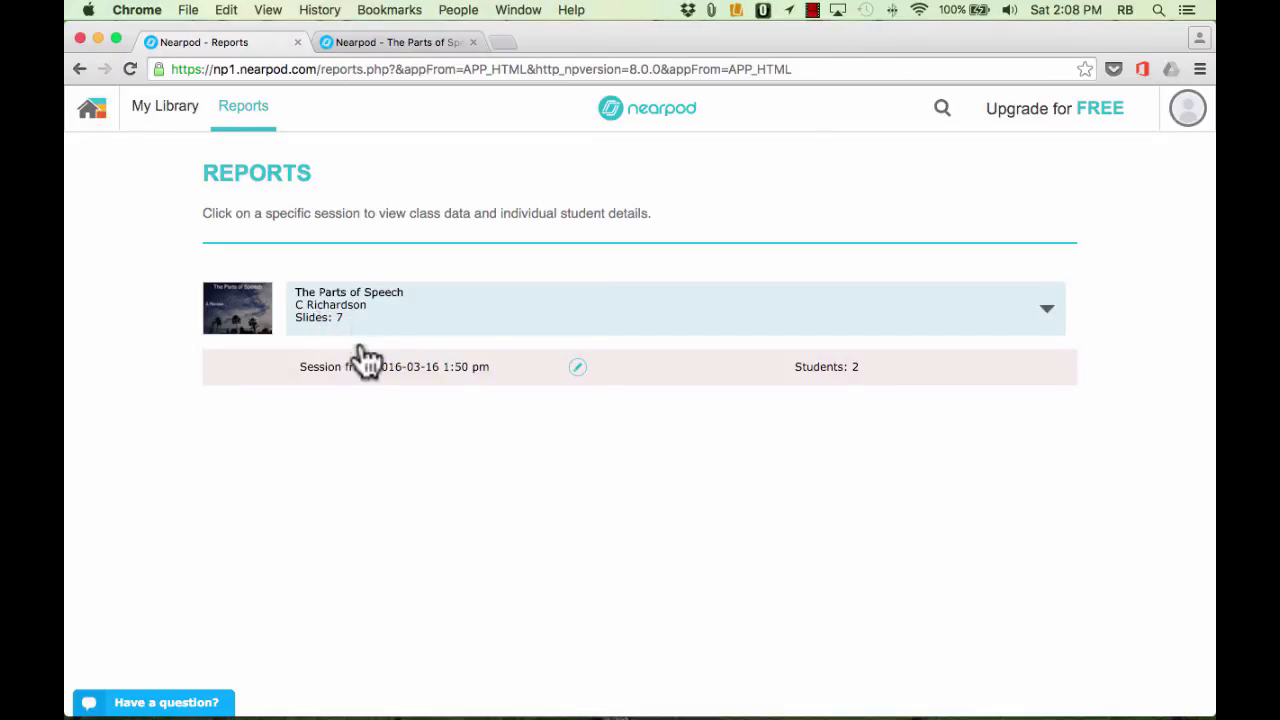
click(480, 378)
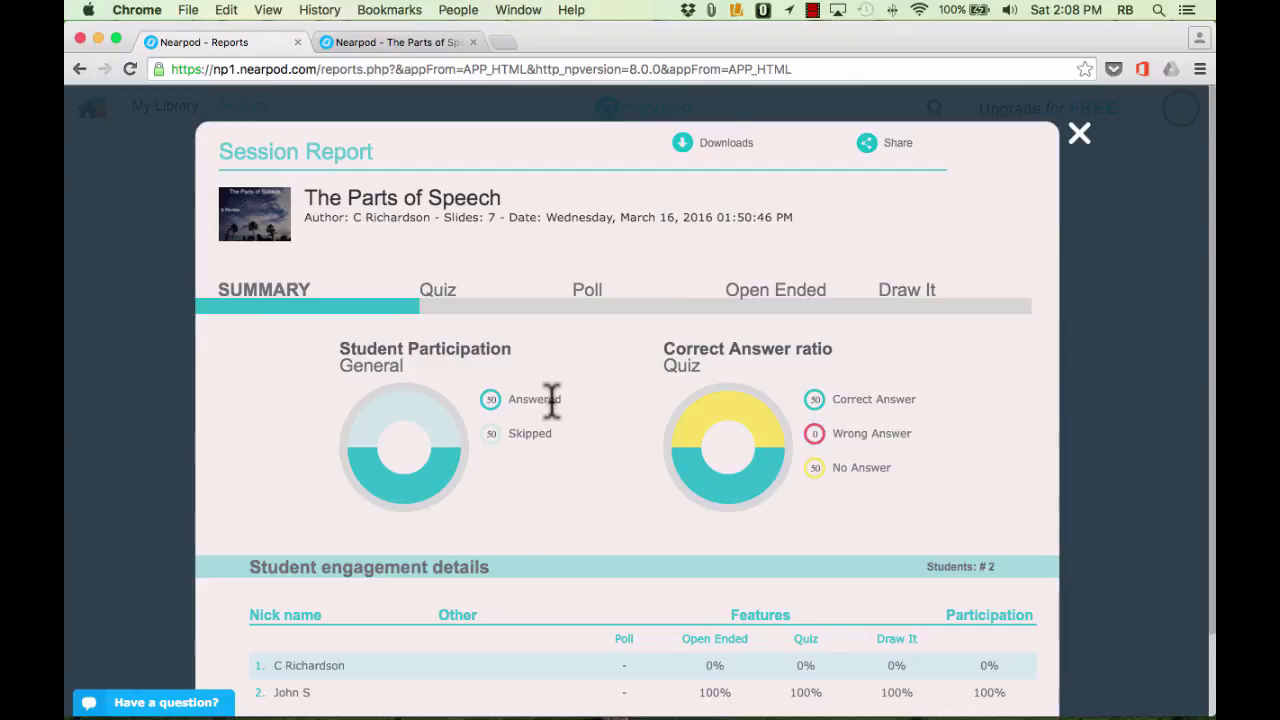
Examine the report's student engagement details and the results of the Parts of Speech Quiz
scroll(610, 445, down, 2)
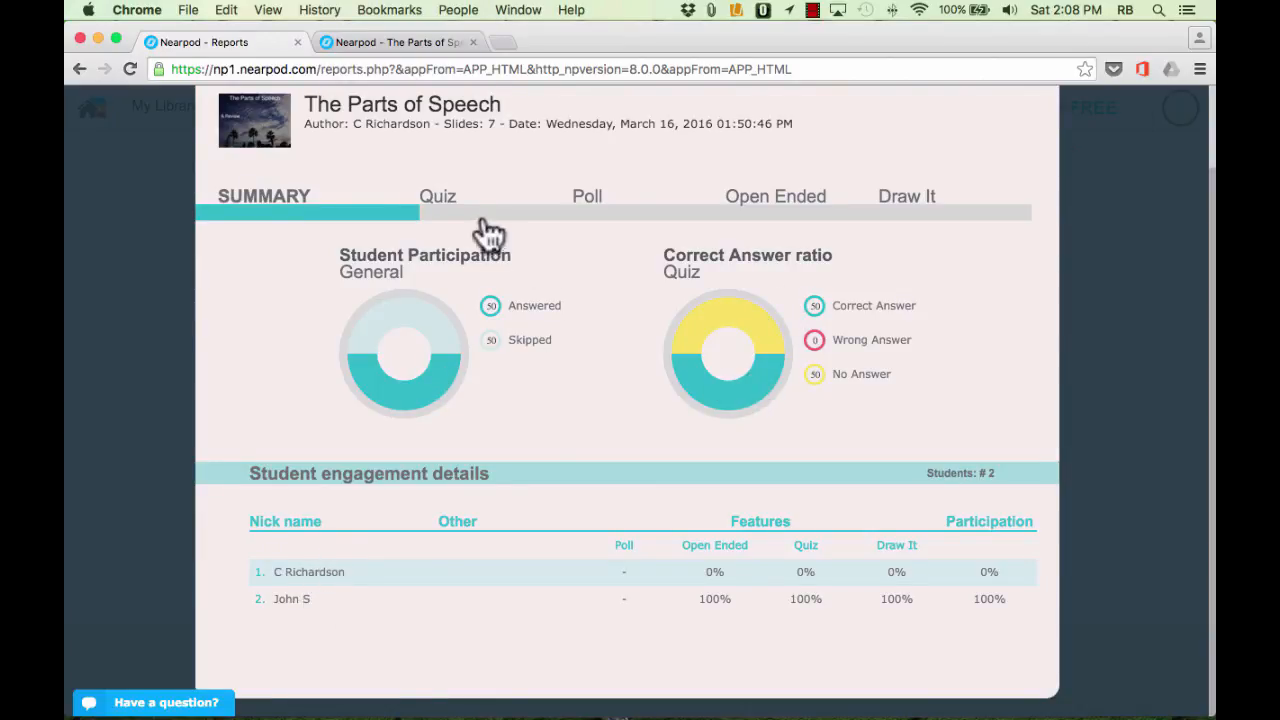
click(448, 205)
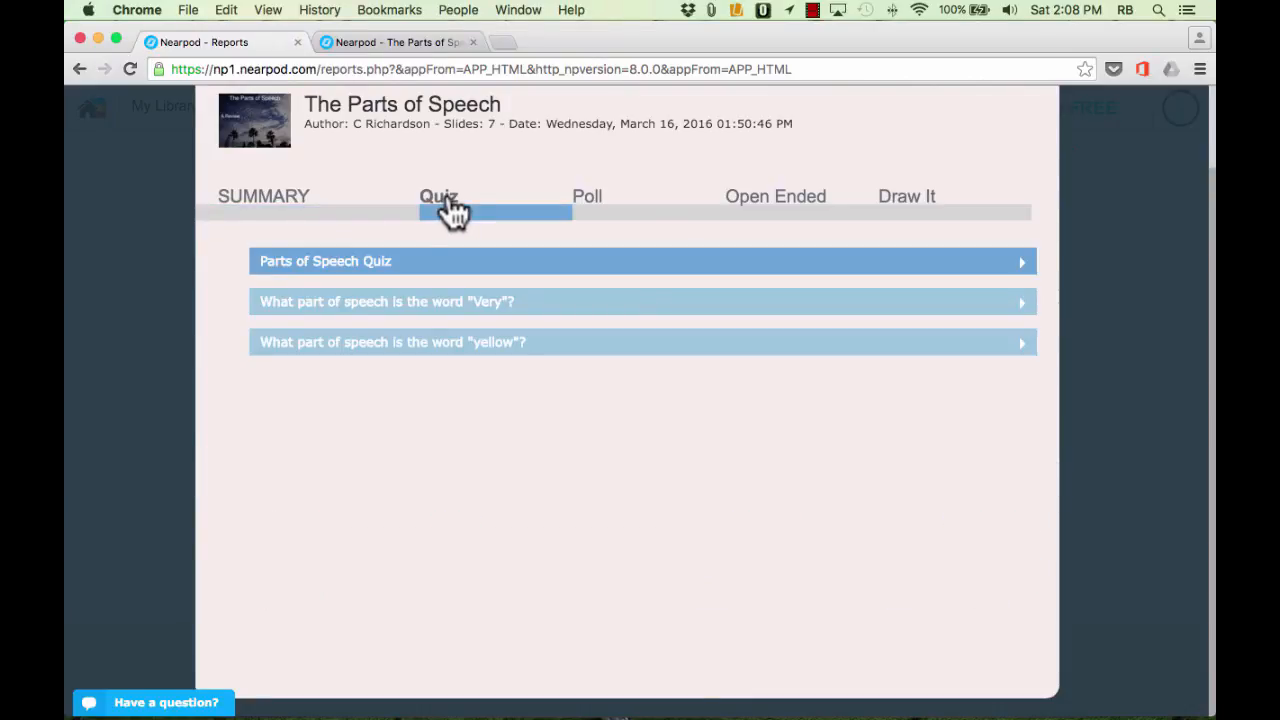
click(401, 273)
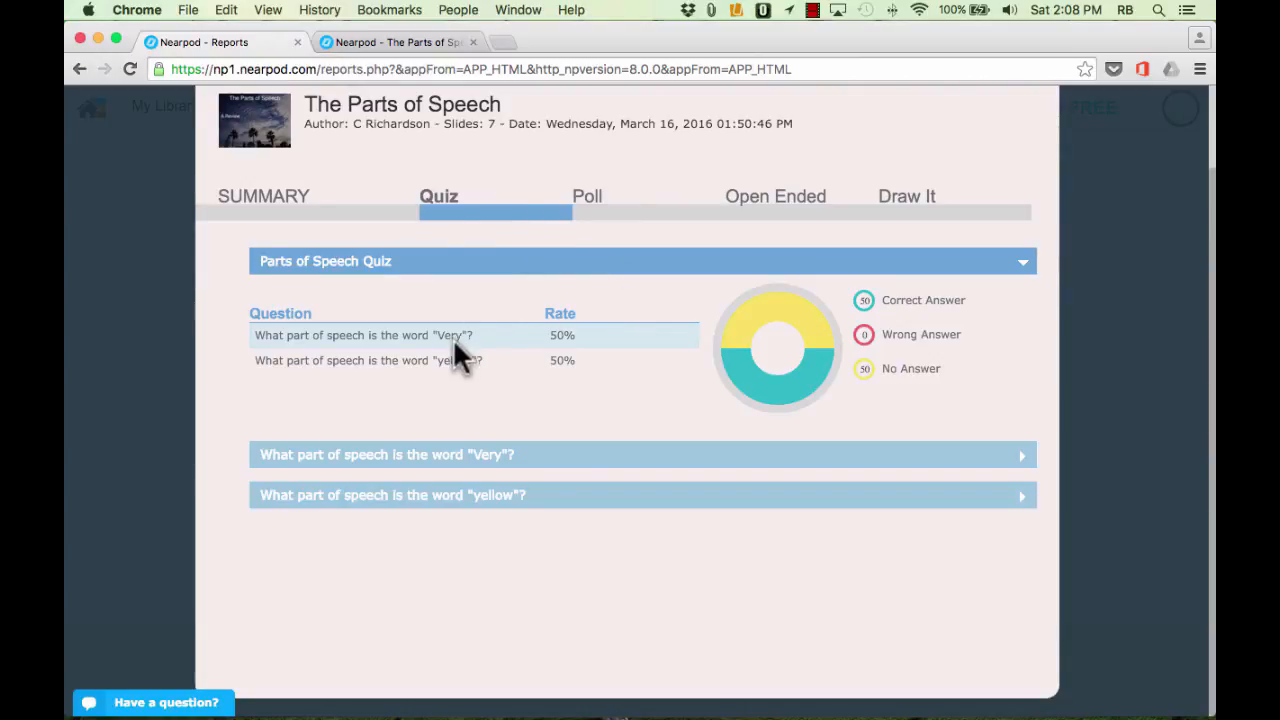
Check the session report's Poll section and the open-ended responses to "Name a proper noun"
click(590, 212)
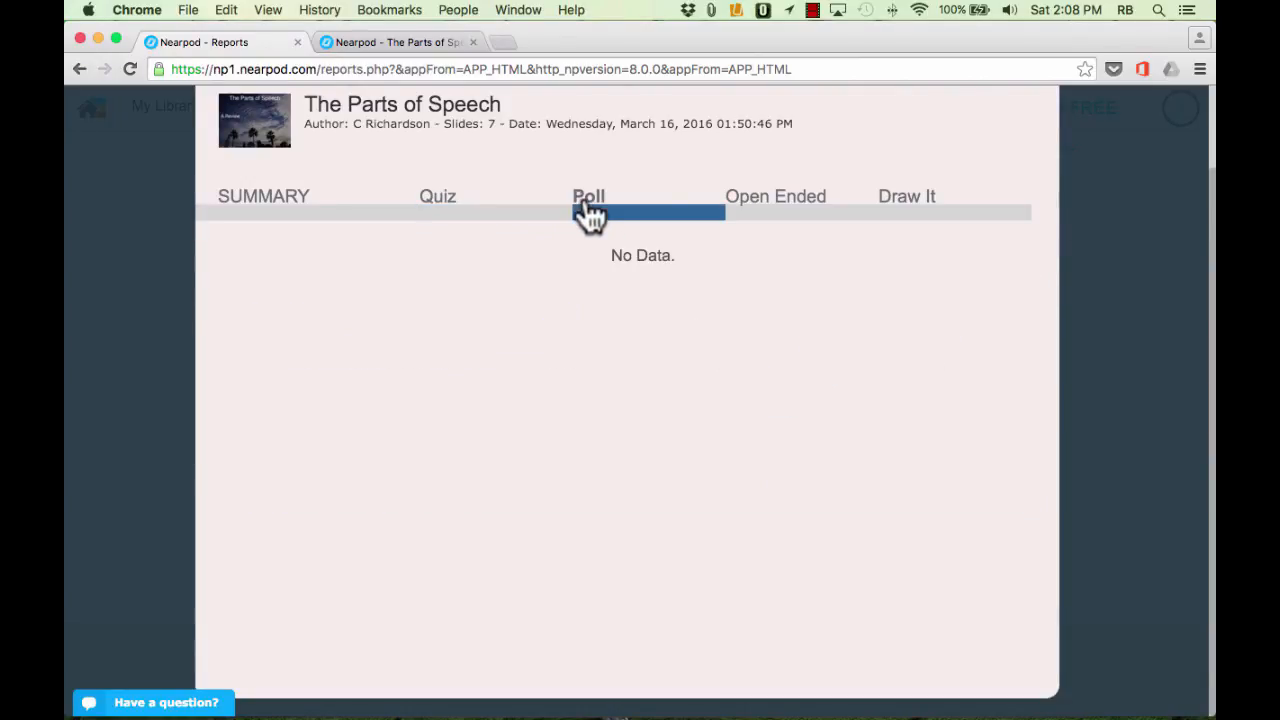
click(805, 214)
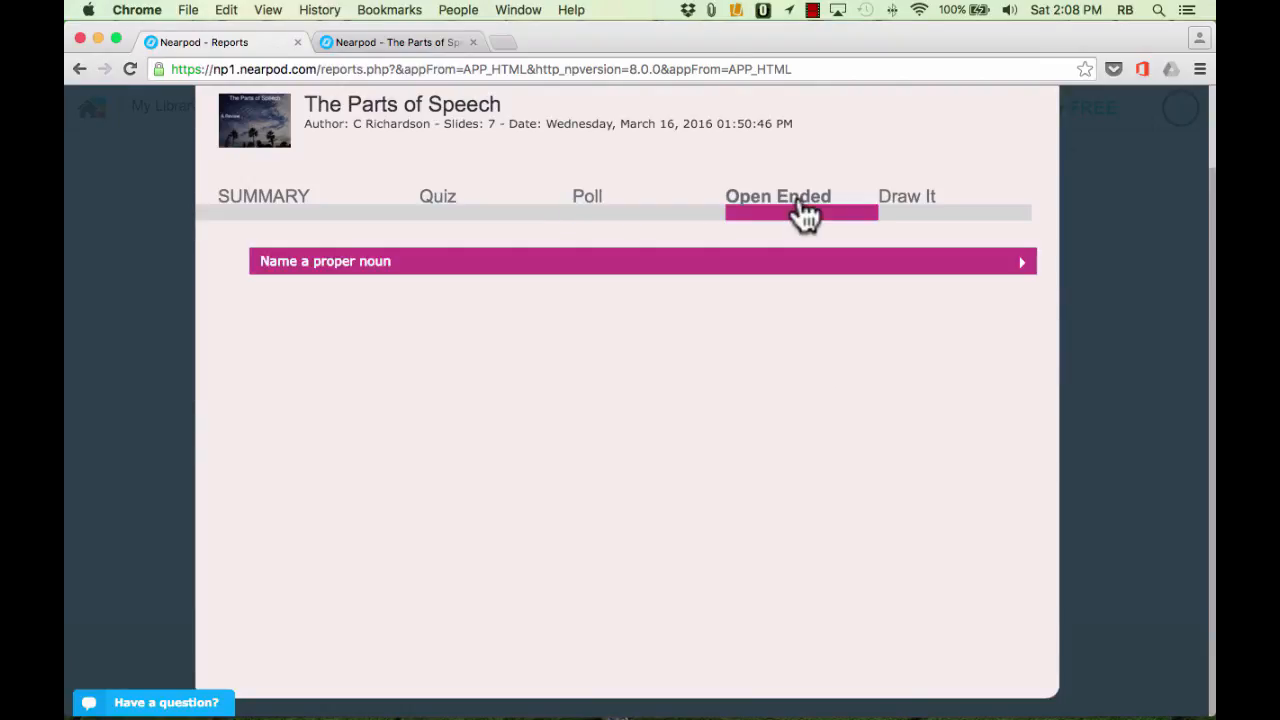
click(980, 268)
Examine the student's enlarged drawing for "Draw a picture of one of your favorite nouns" in the Draw It results, and close it
click(912, 205)
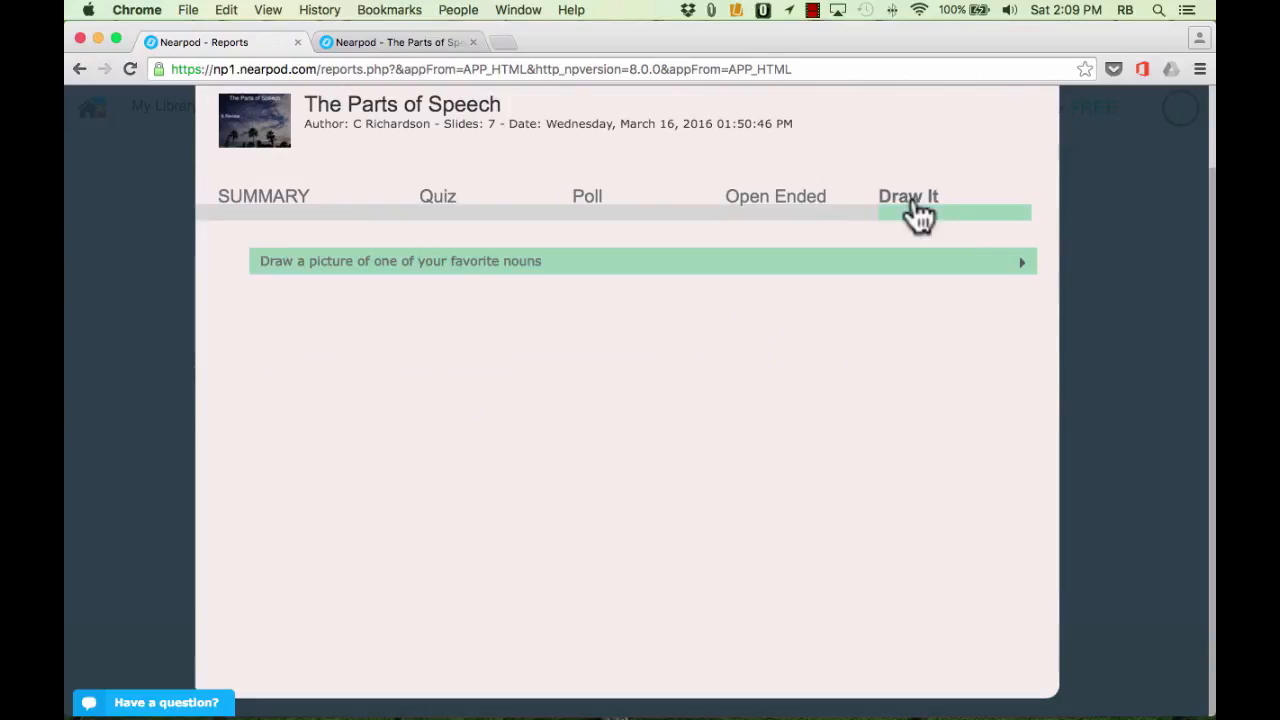
click(810, 268)
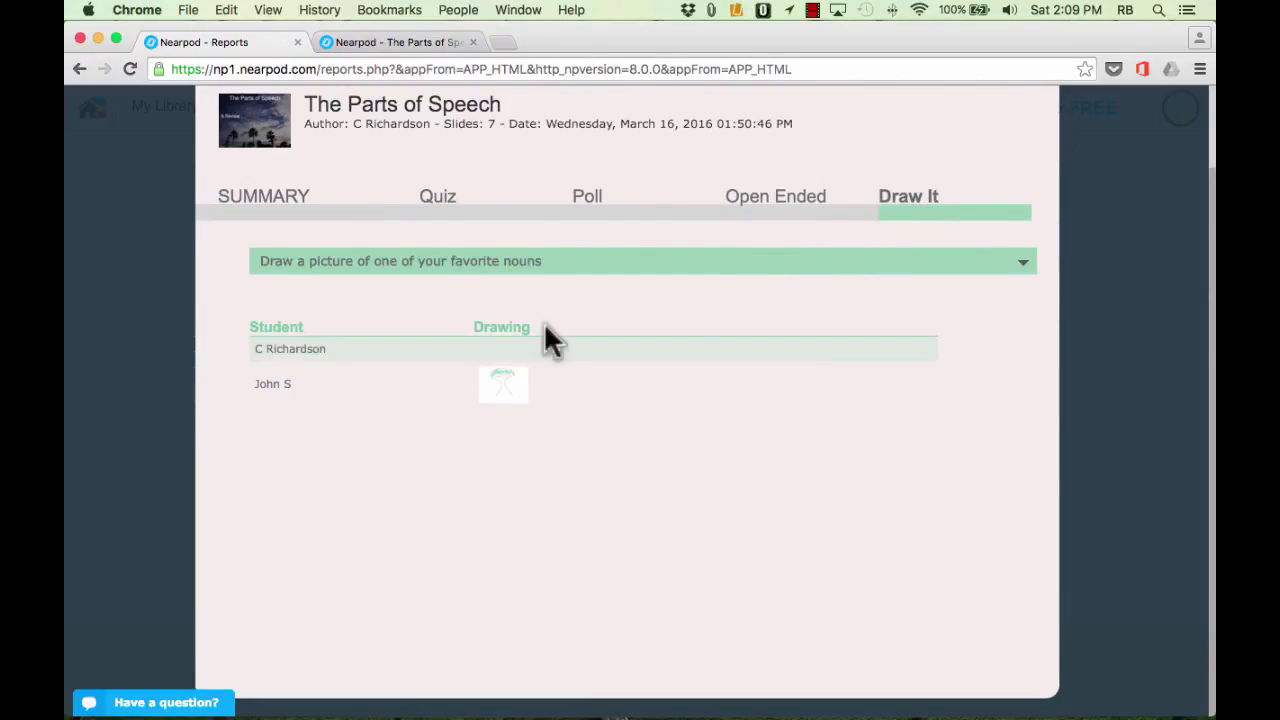
click(501, 386)
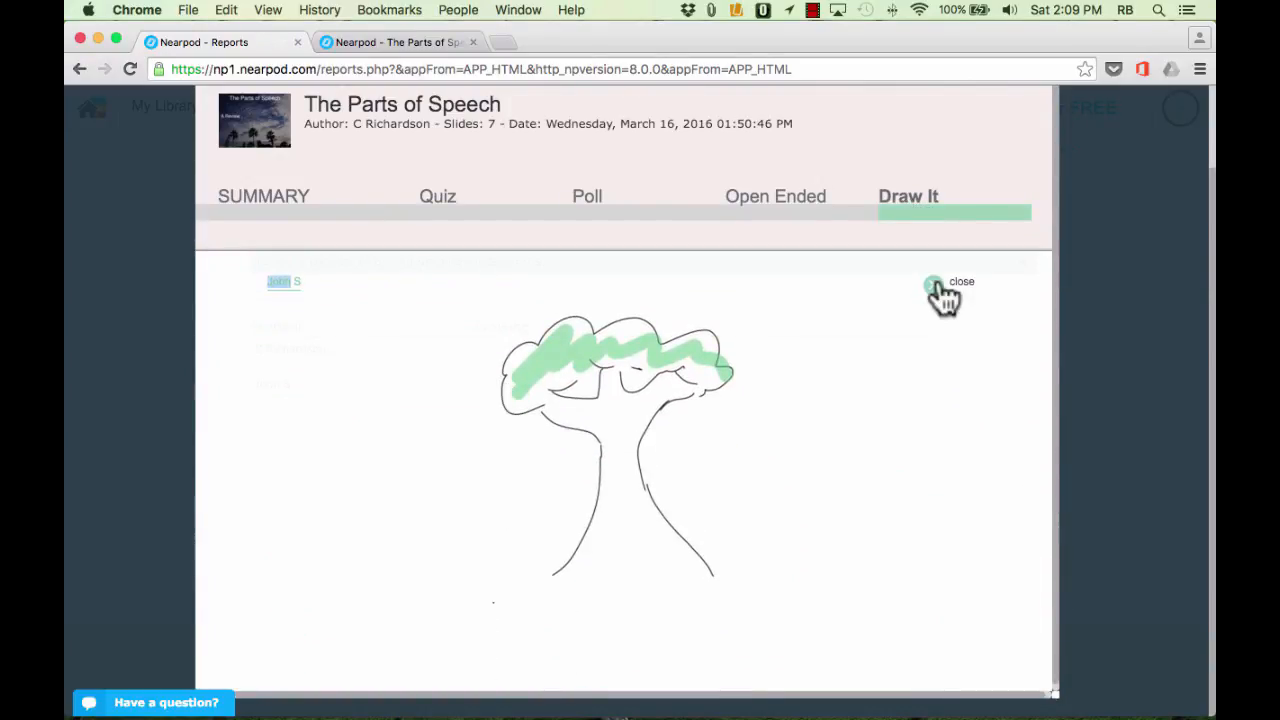
click(937, 284)
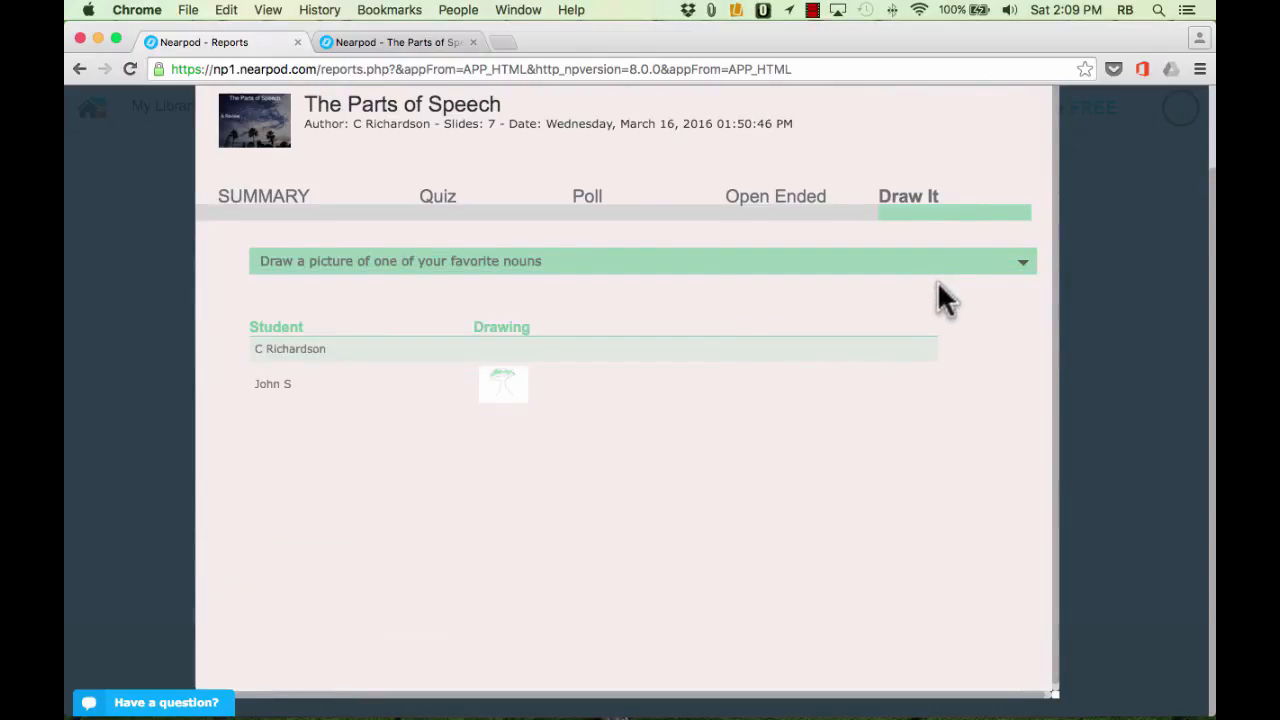
Close the session report and return to the Nearpod home page
scroll(971, 286, up, 2)
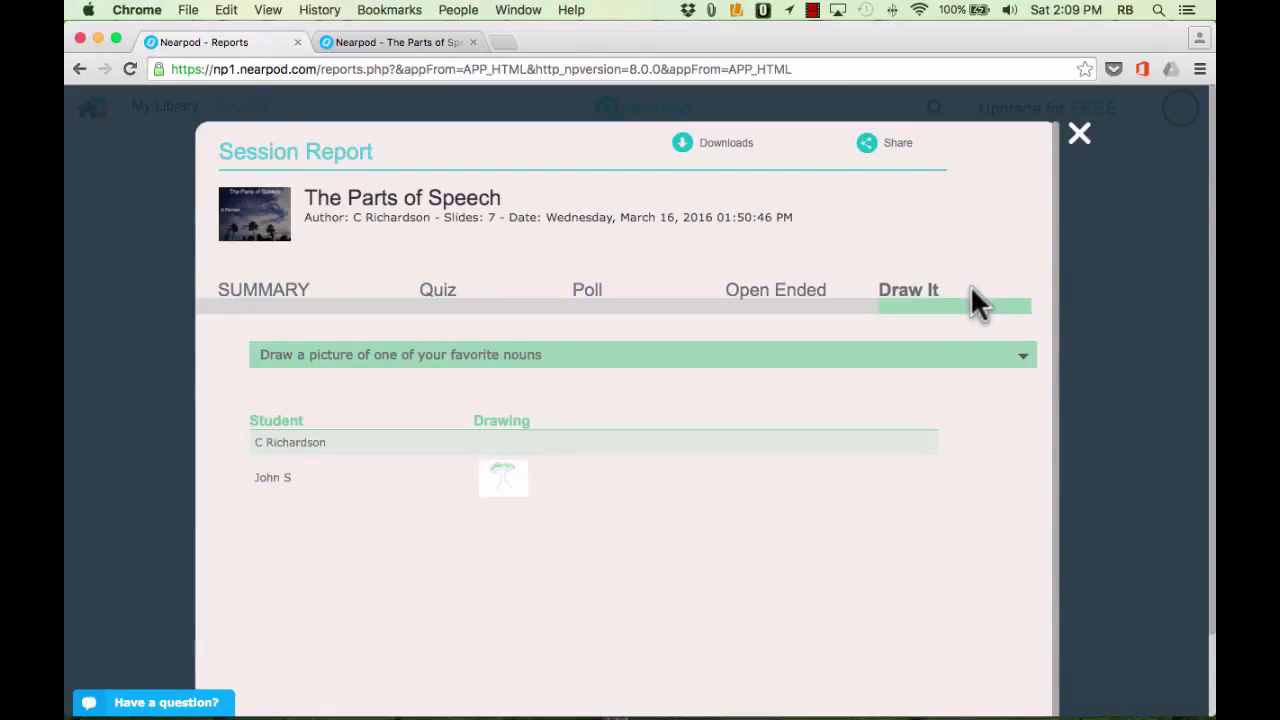
click(1080, 128)
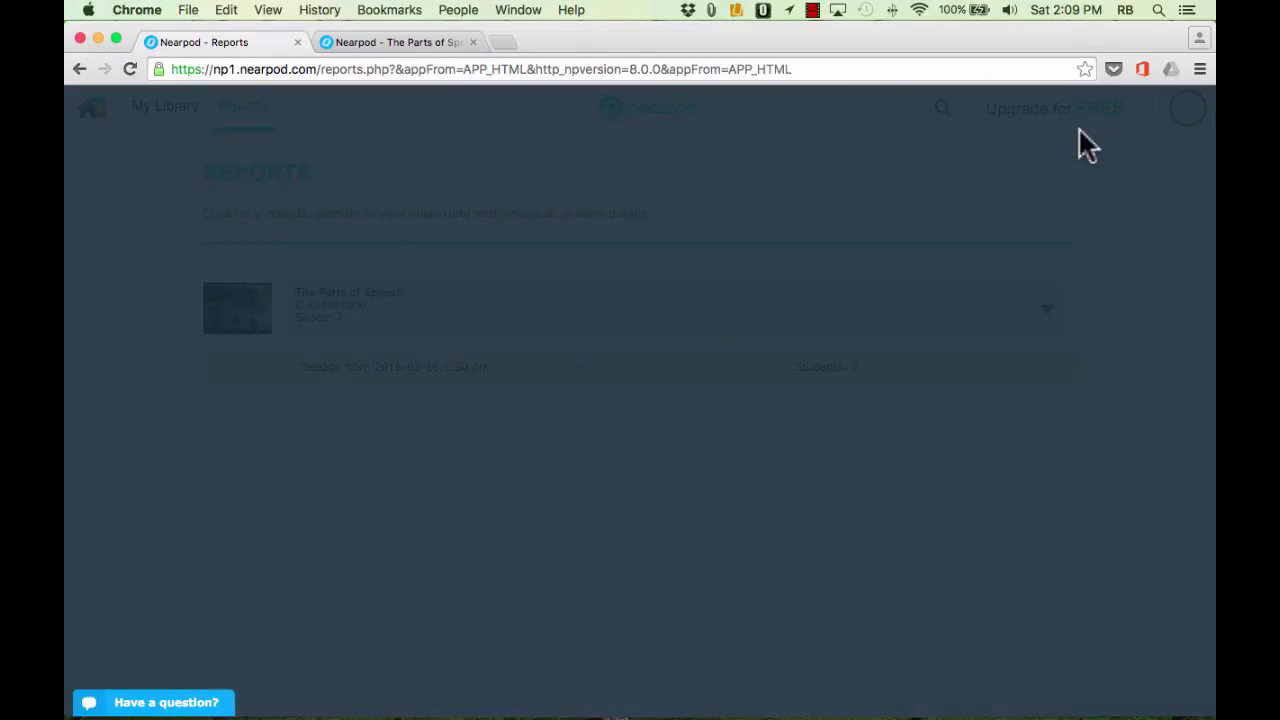
click(98, 112)
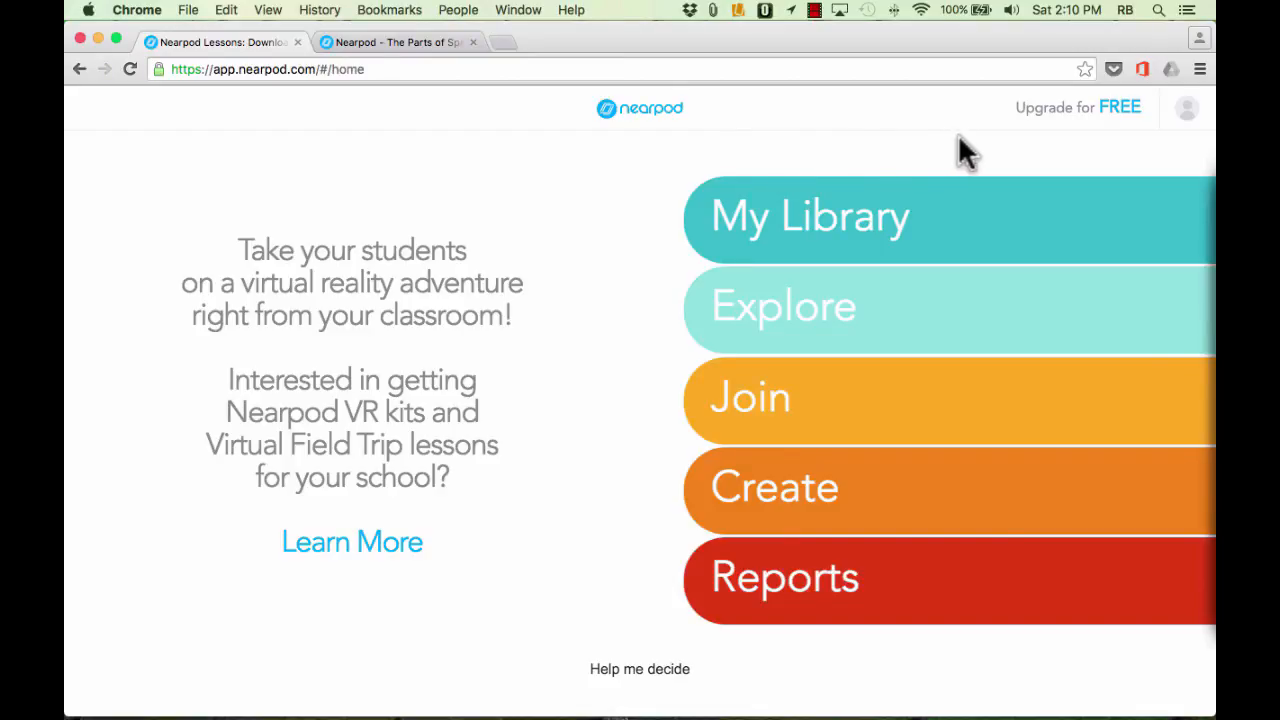
View the free Gold account referral offer and go to Nearpod's public website
click(1128, 112)
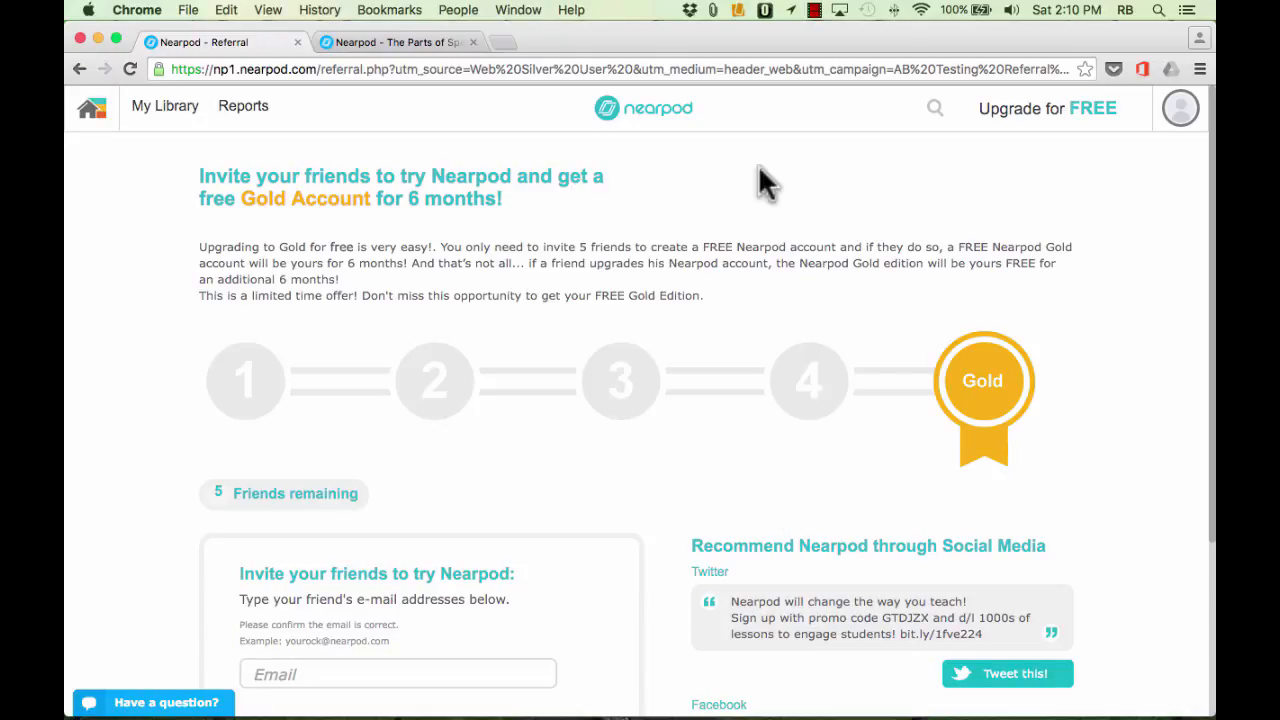
click(678, 123)
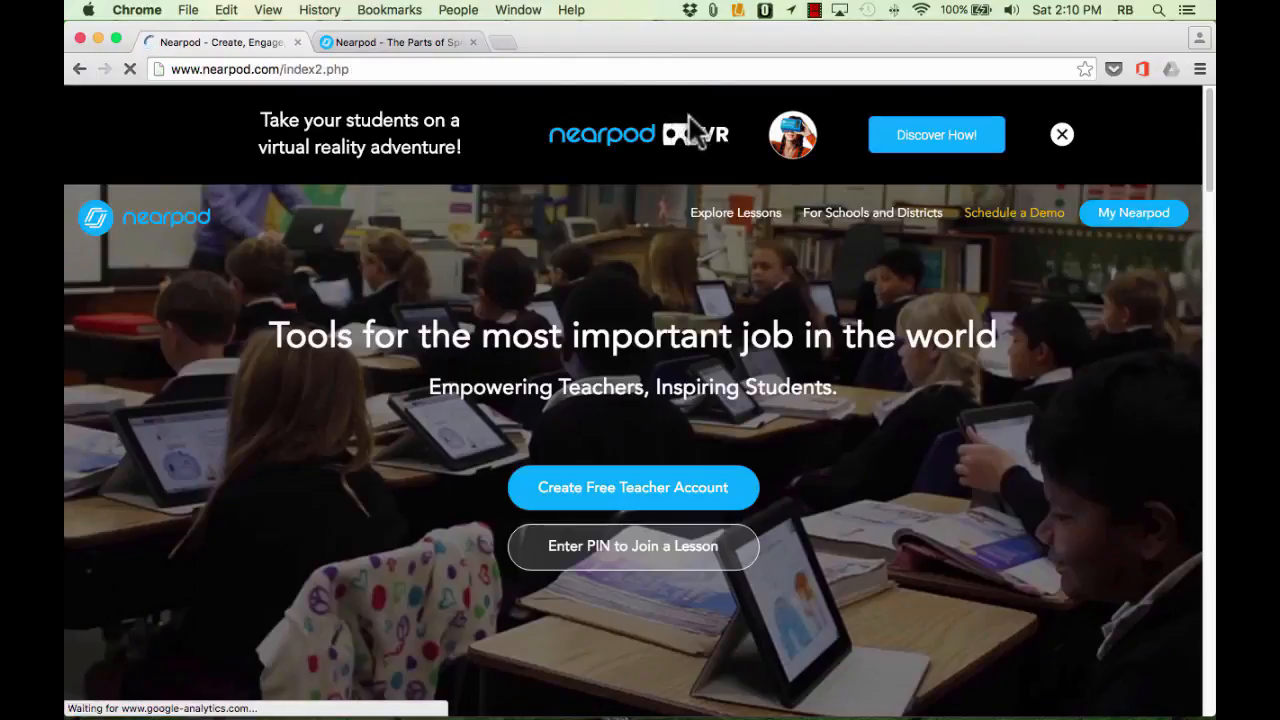